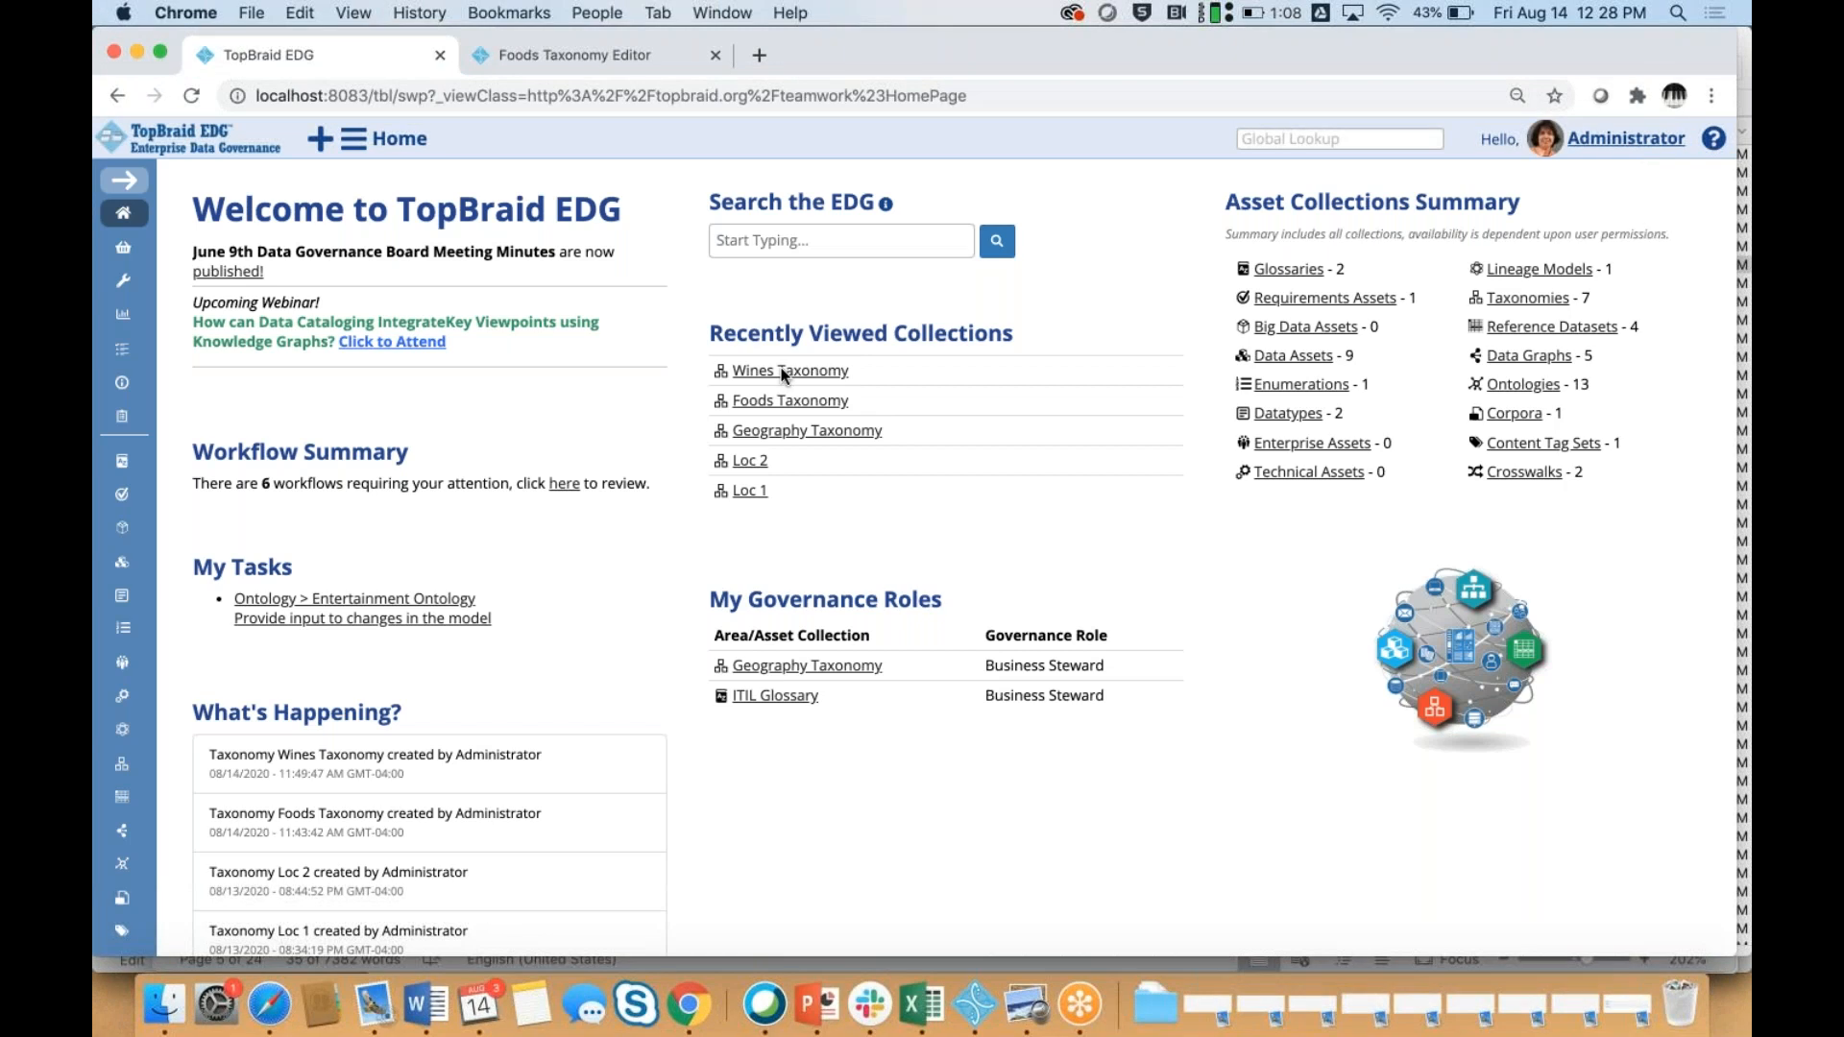
Open the Wines Taxonomy and expand its Red Wine and White Wine branches to view their concepts
{"action": "left_click", "coordinate": [781, 374]}
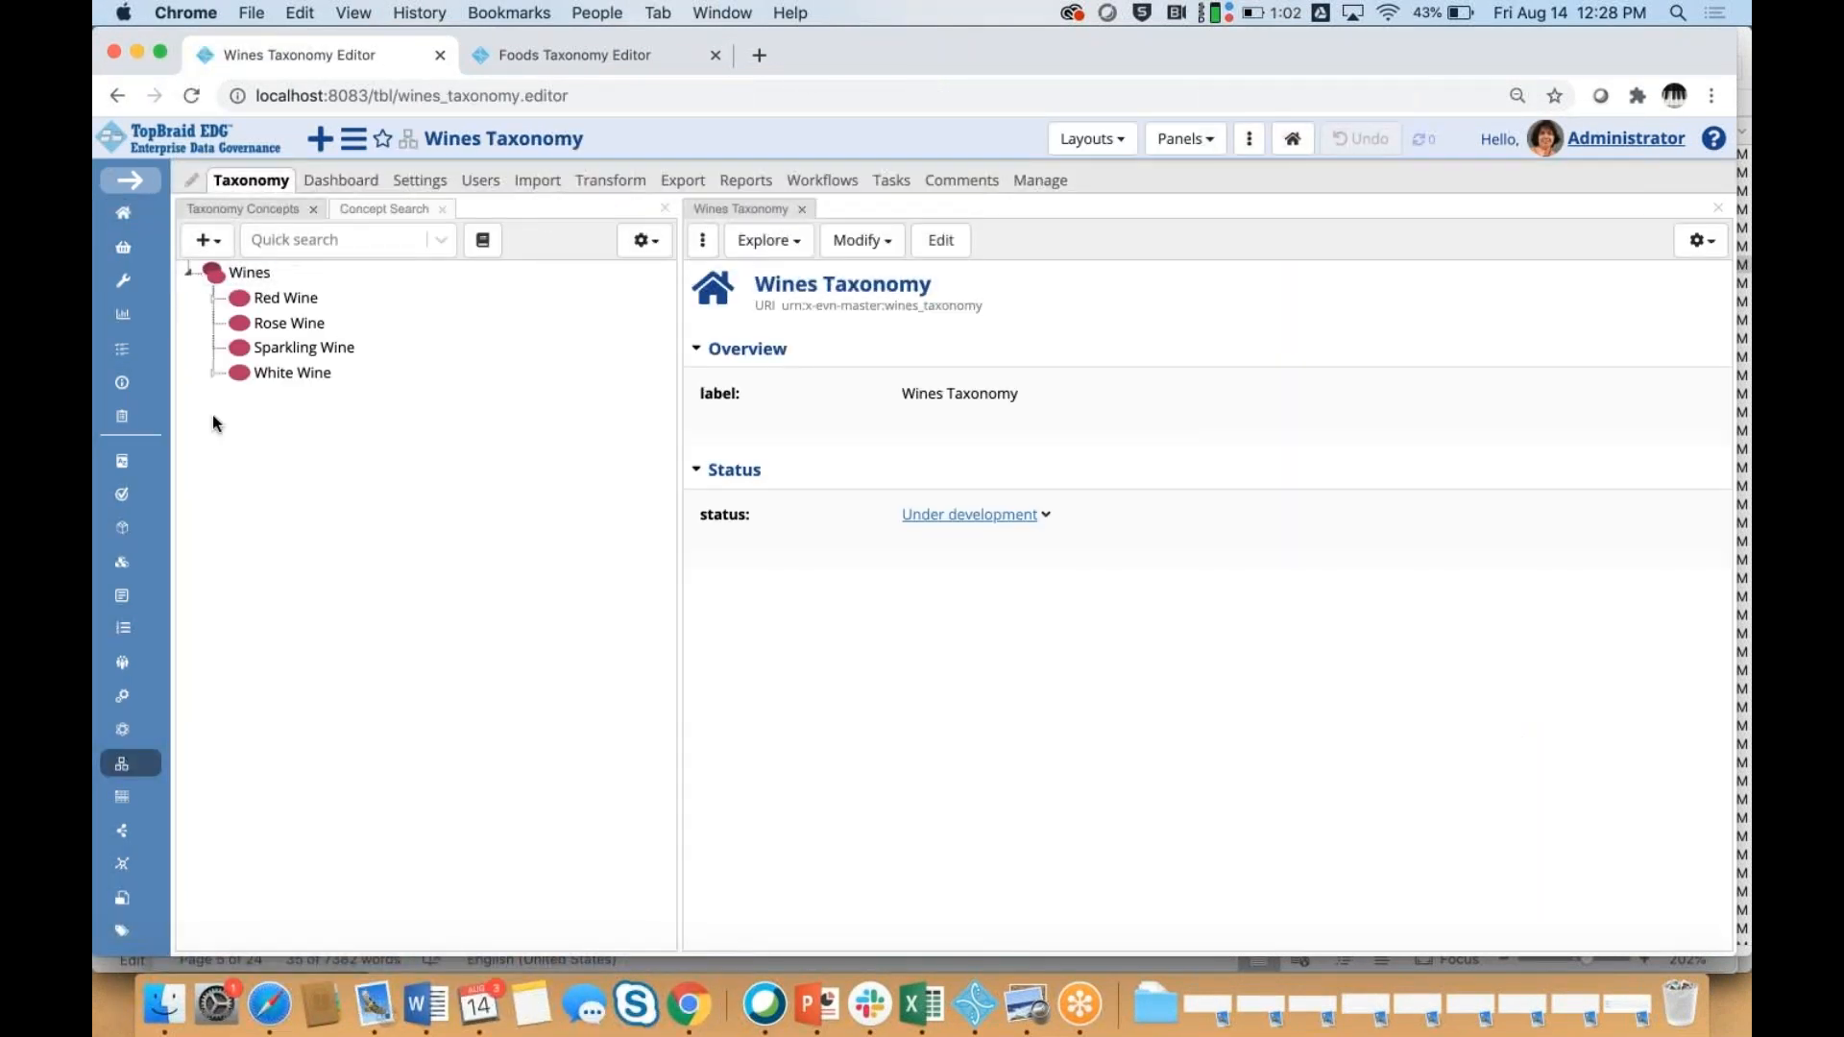
{"action": "left_click", "coordinate": [214, 299]}
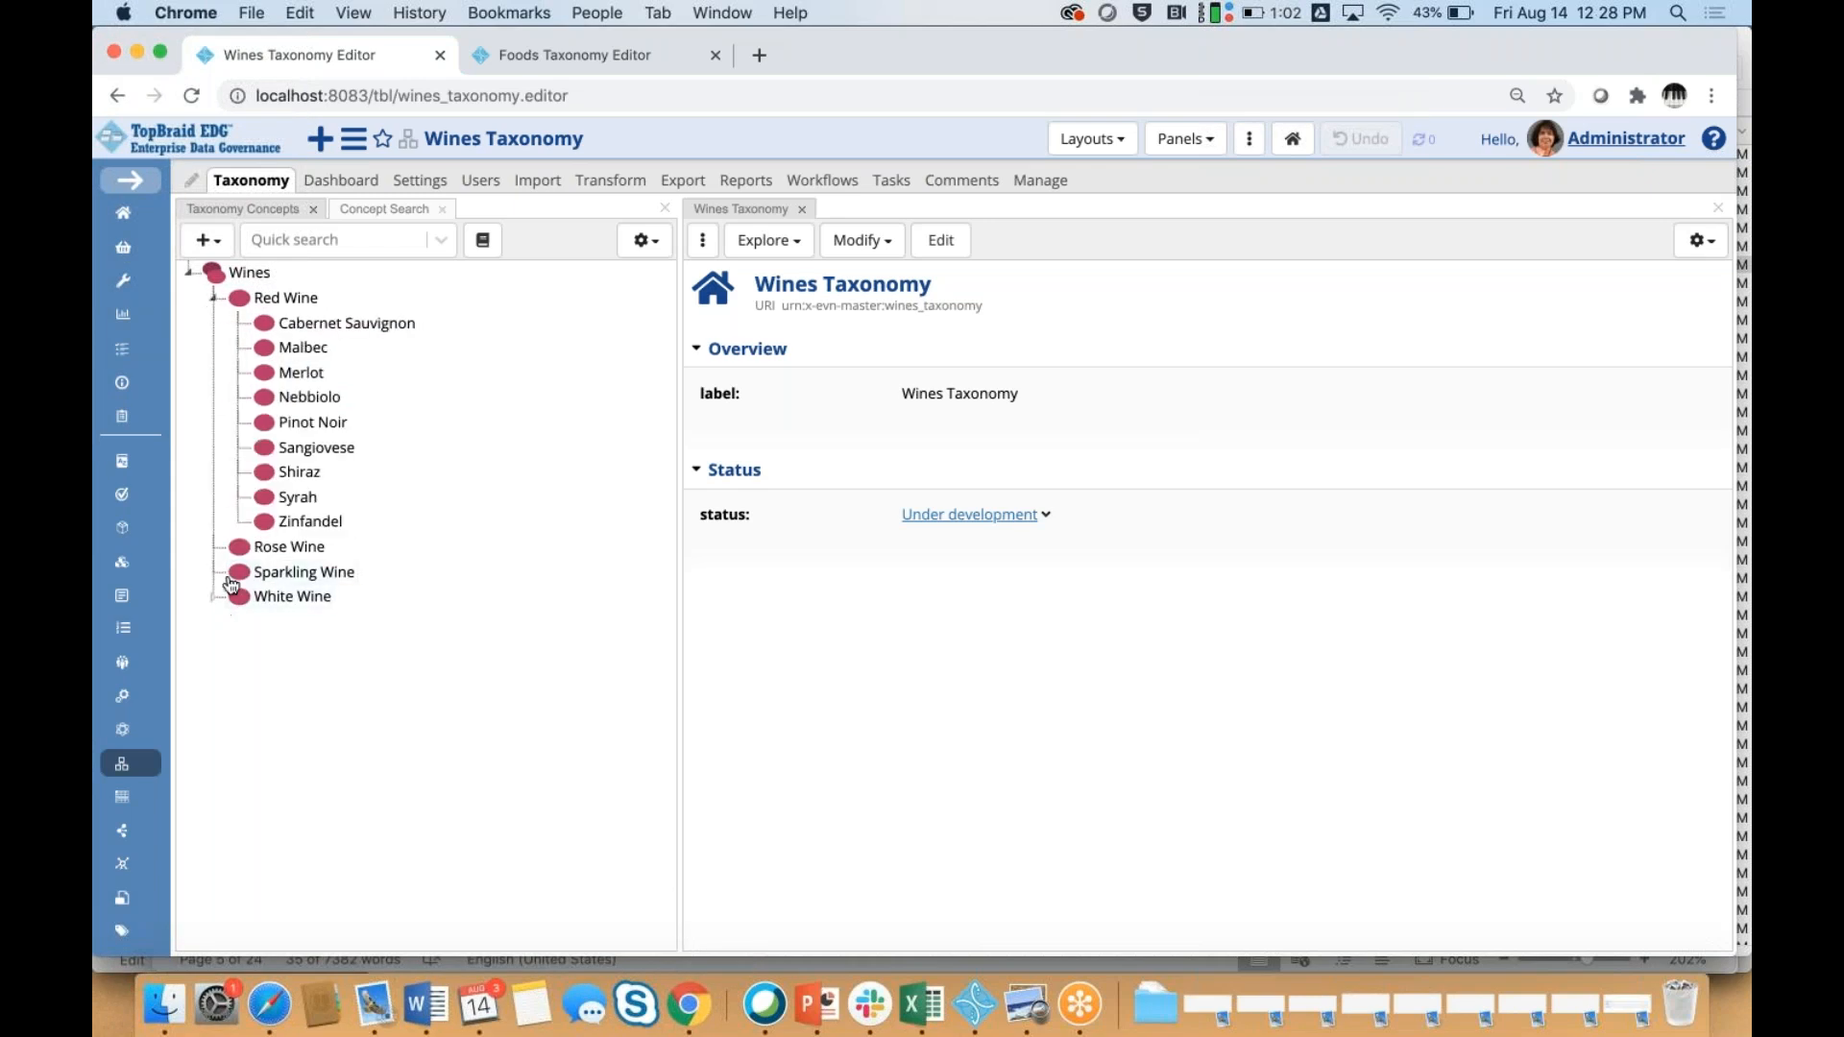
{"action": "left_click", "coordinate": [213, 598]}
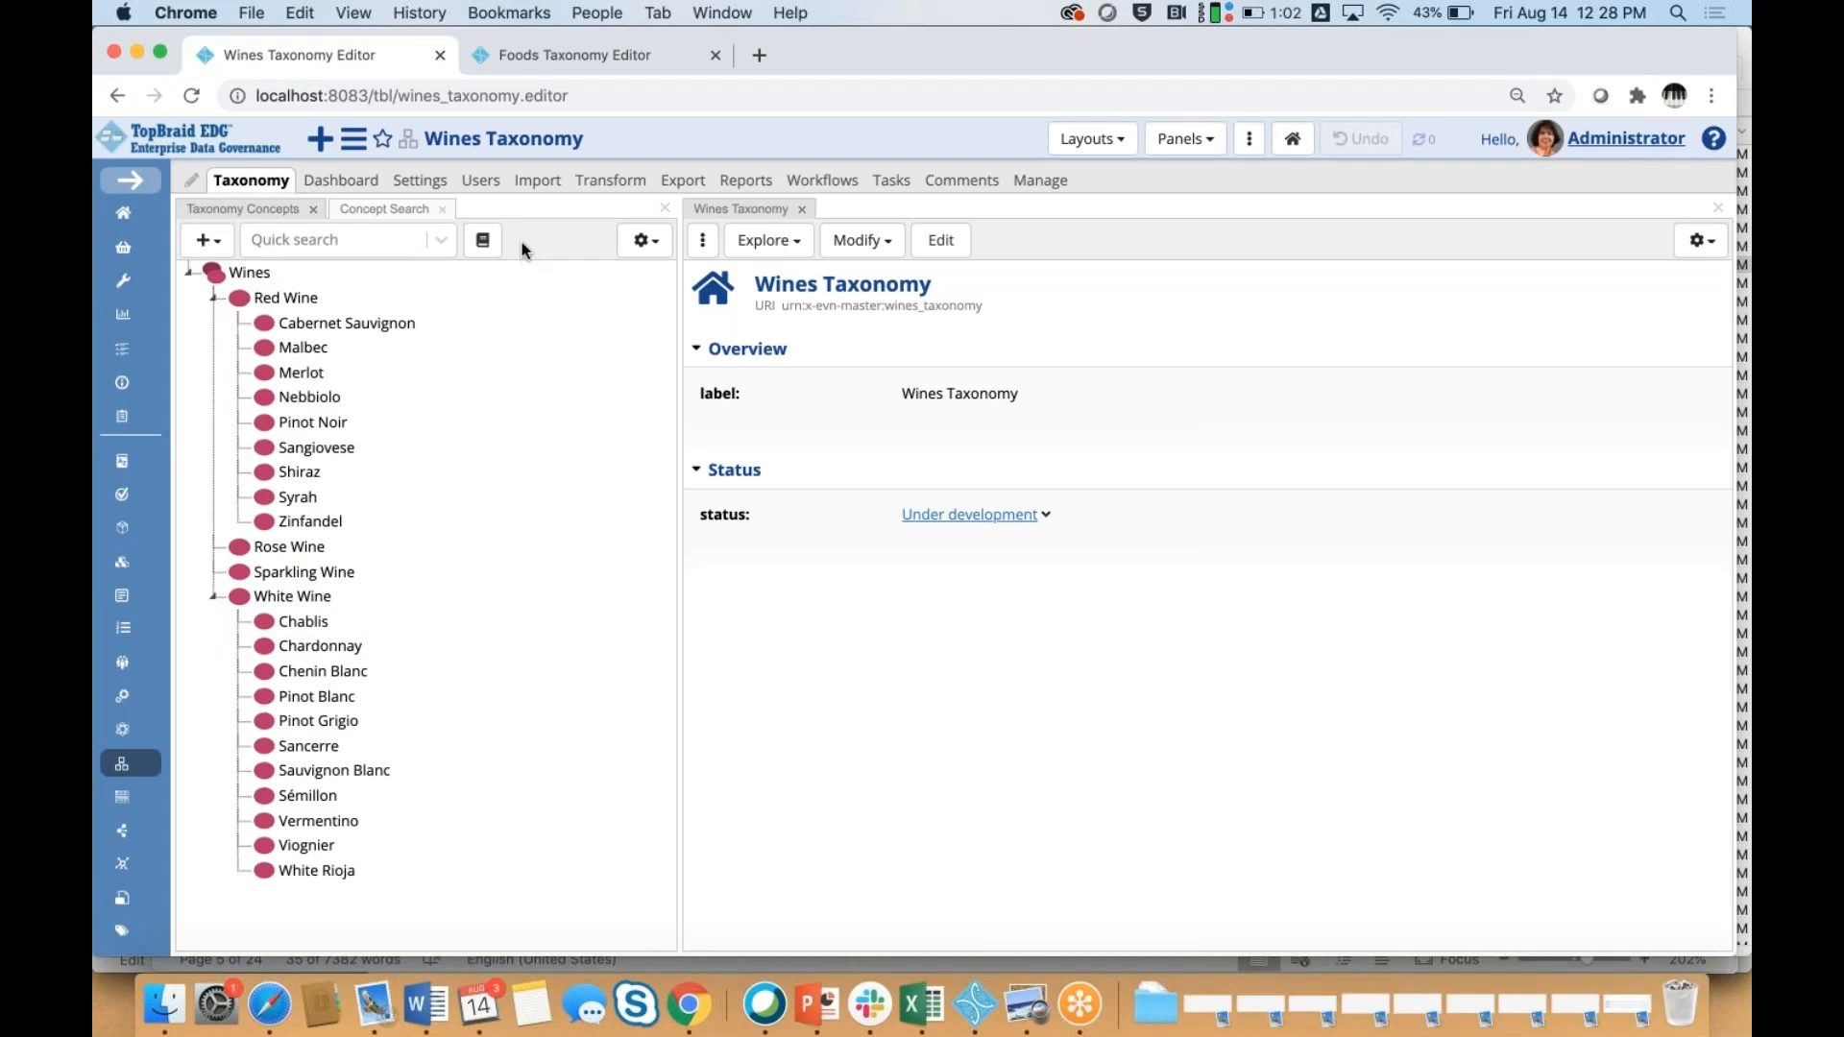
Switch to the Foods Taxonomy and add the Wines Taxonomy to its included collections
{"action": "left_click", "coordinate": [557, 55]}
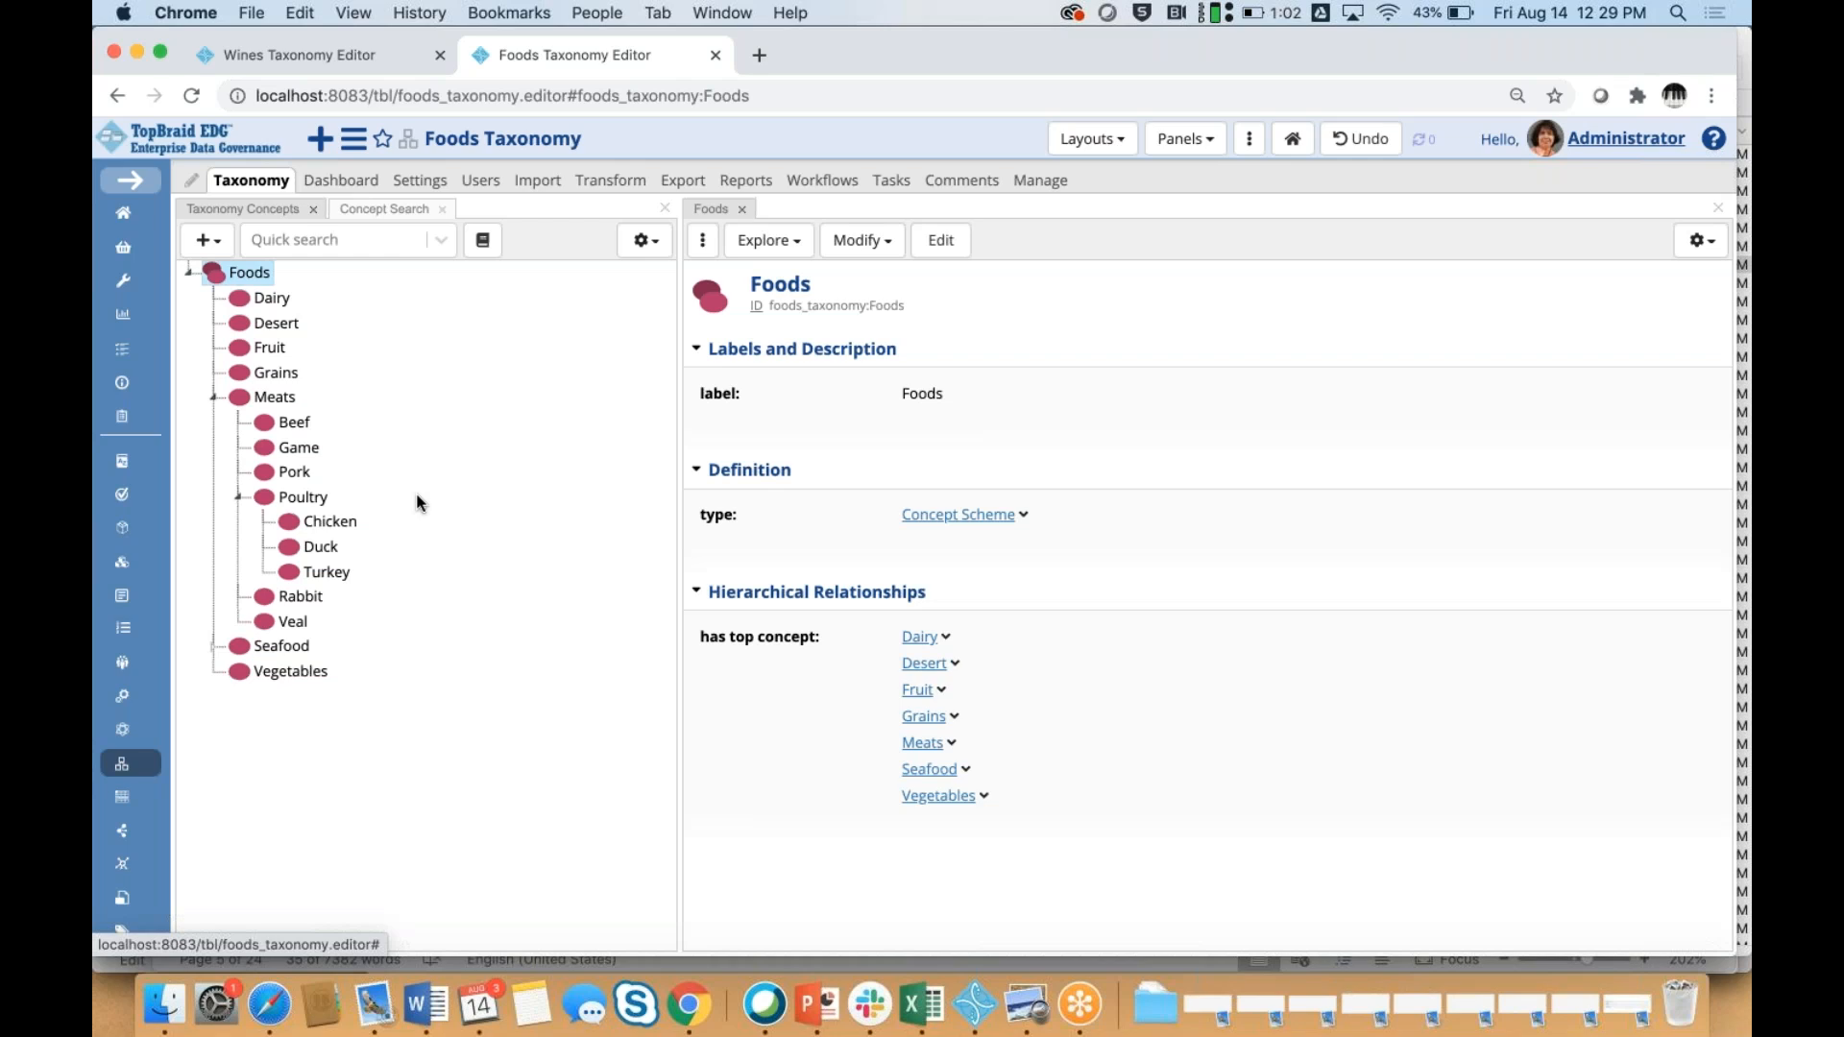
{"action": "left_click", "coordinate": [424, 184]}
{"action": "left_click", "coordinate": [332, 363]}
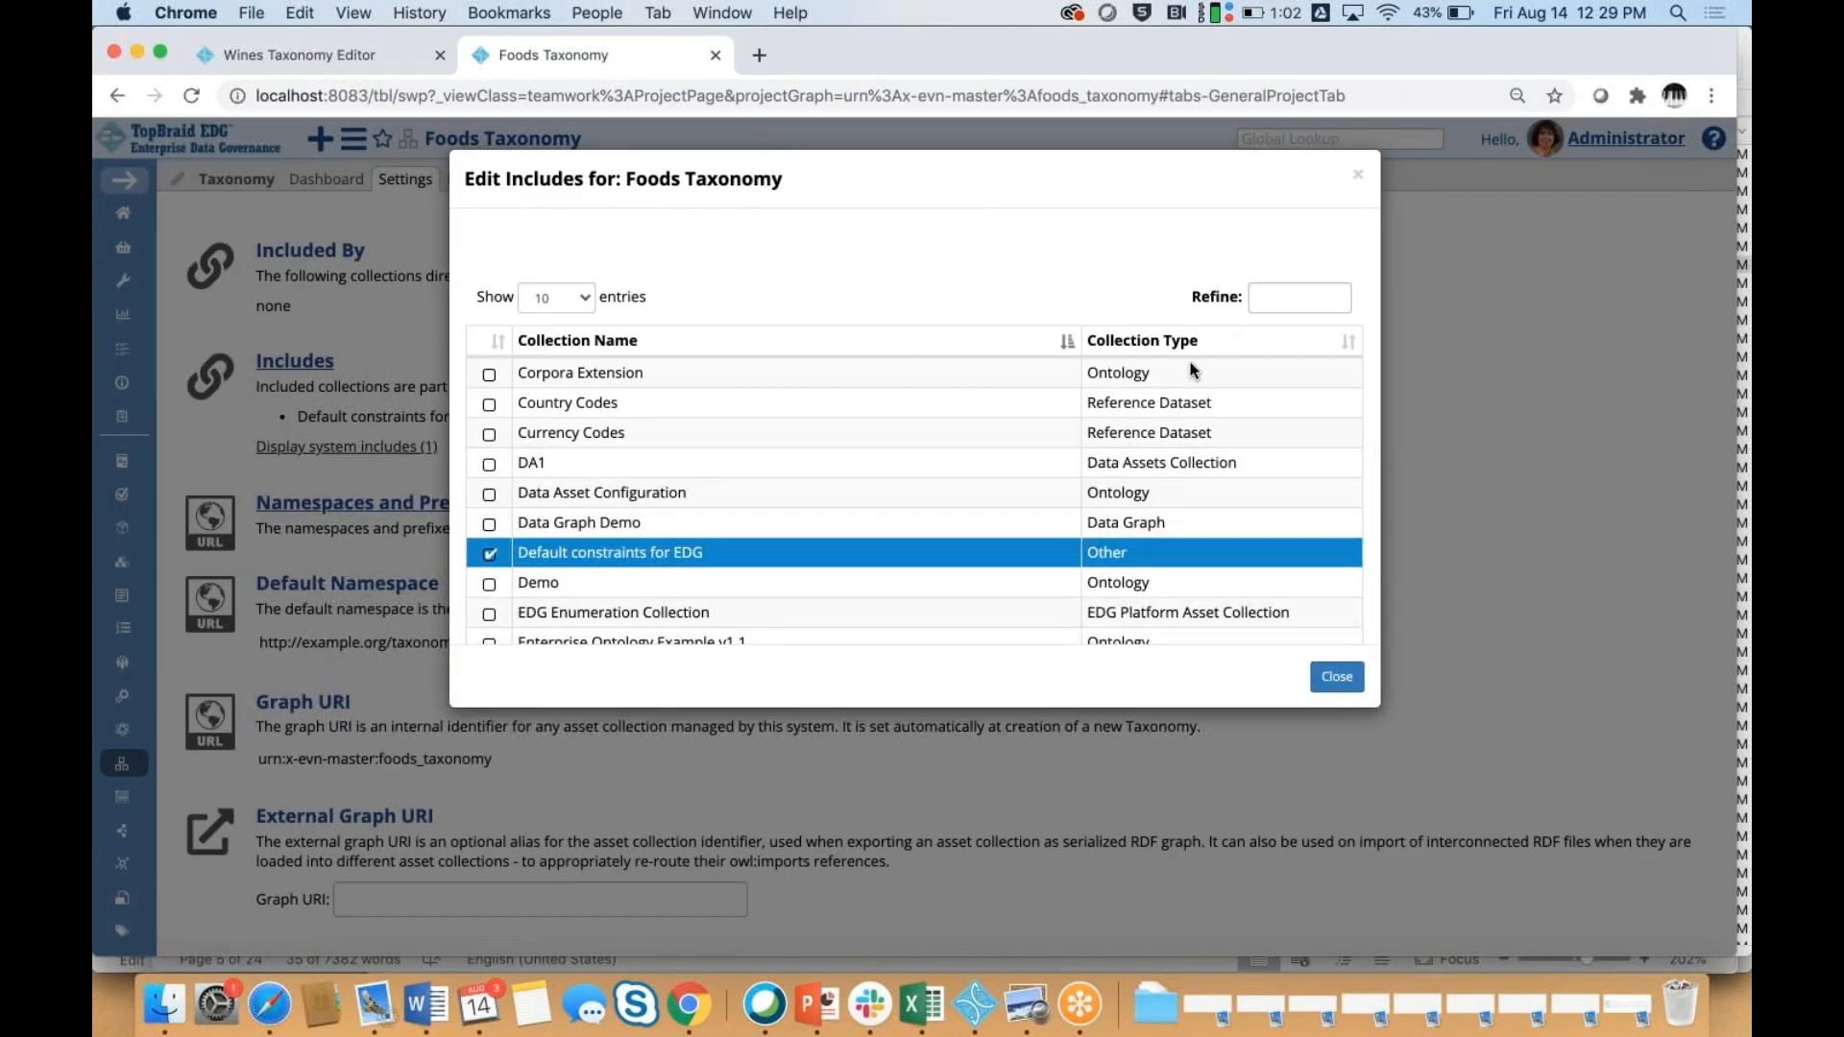
{"action": "left_click", "coordinate": [1268, 299]}
{"action": "type", "text": "win"}
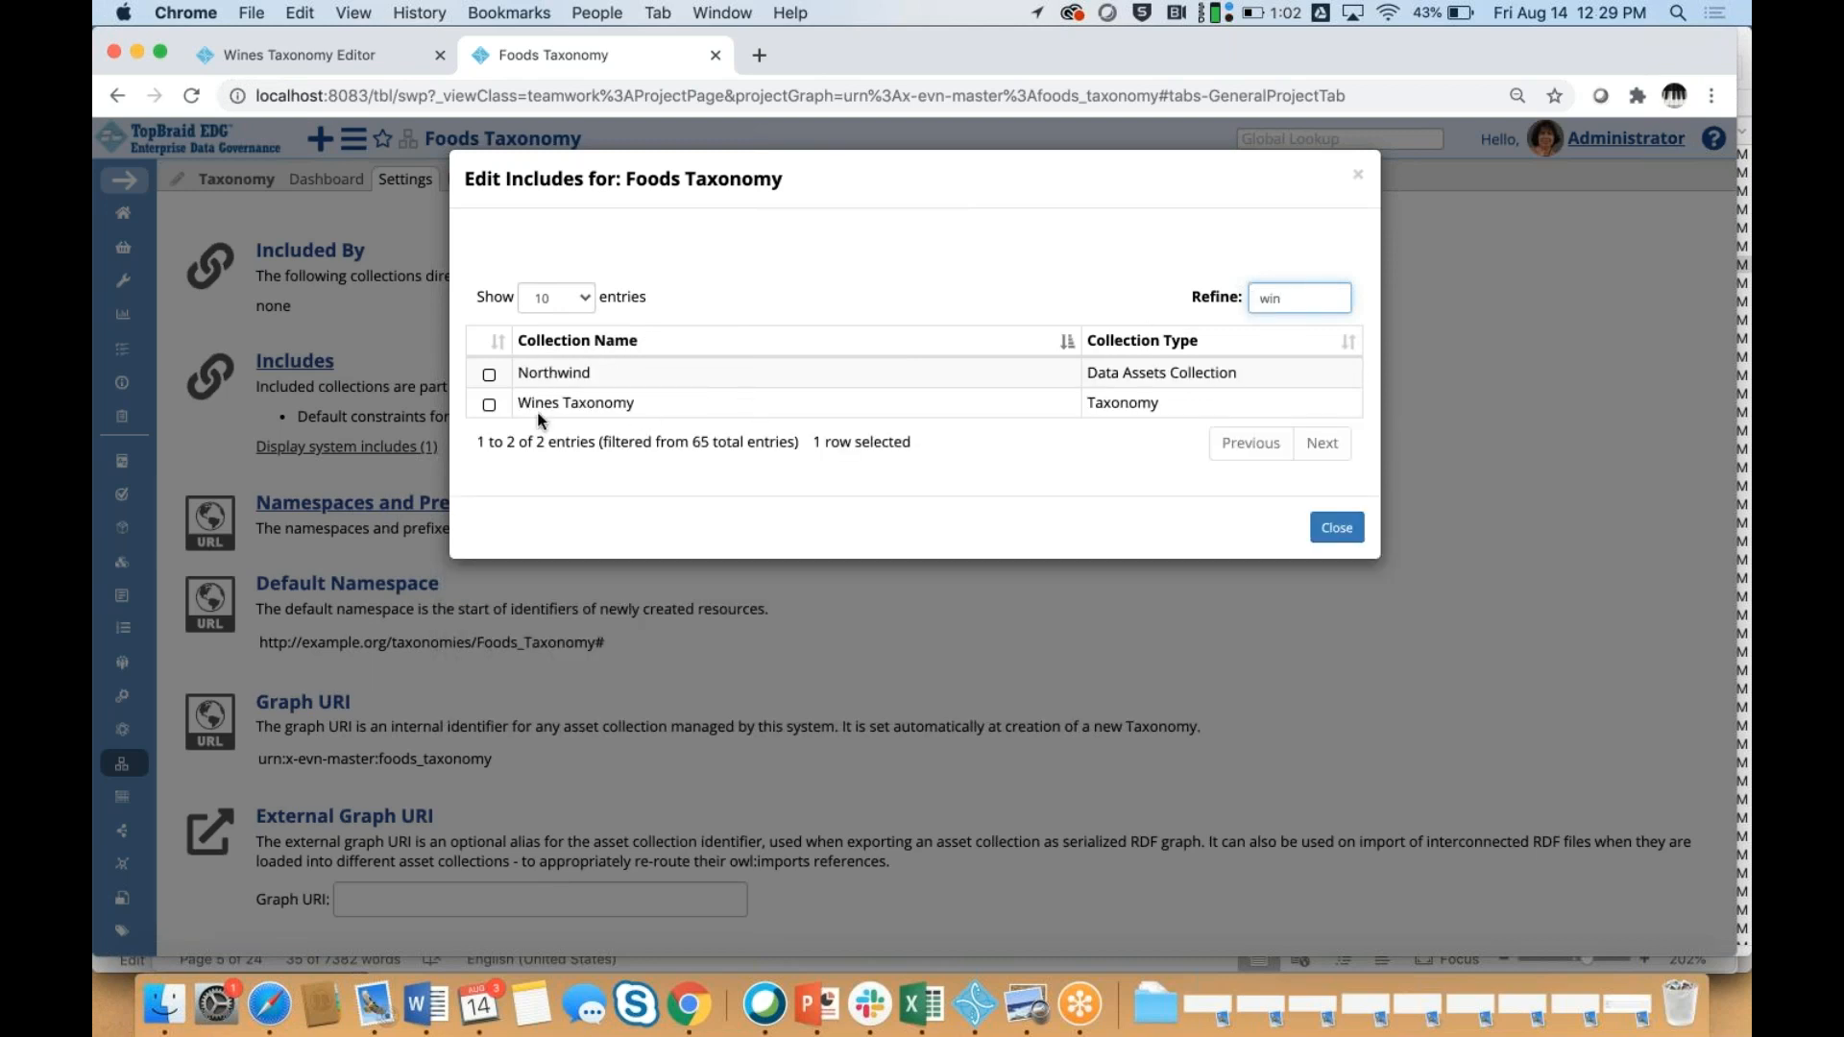
{"action": "left_click", "coordinate": [489, 404]}
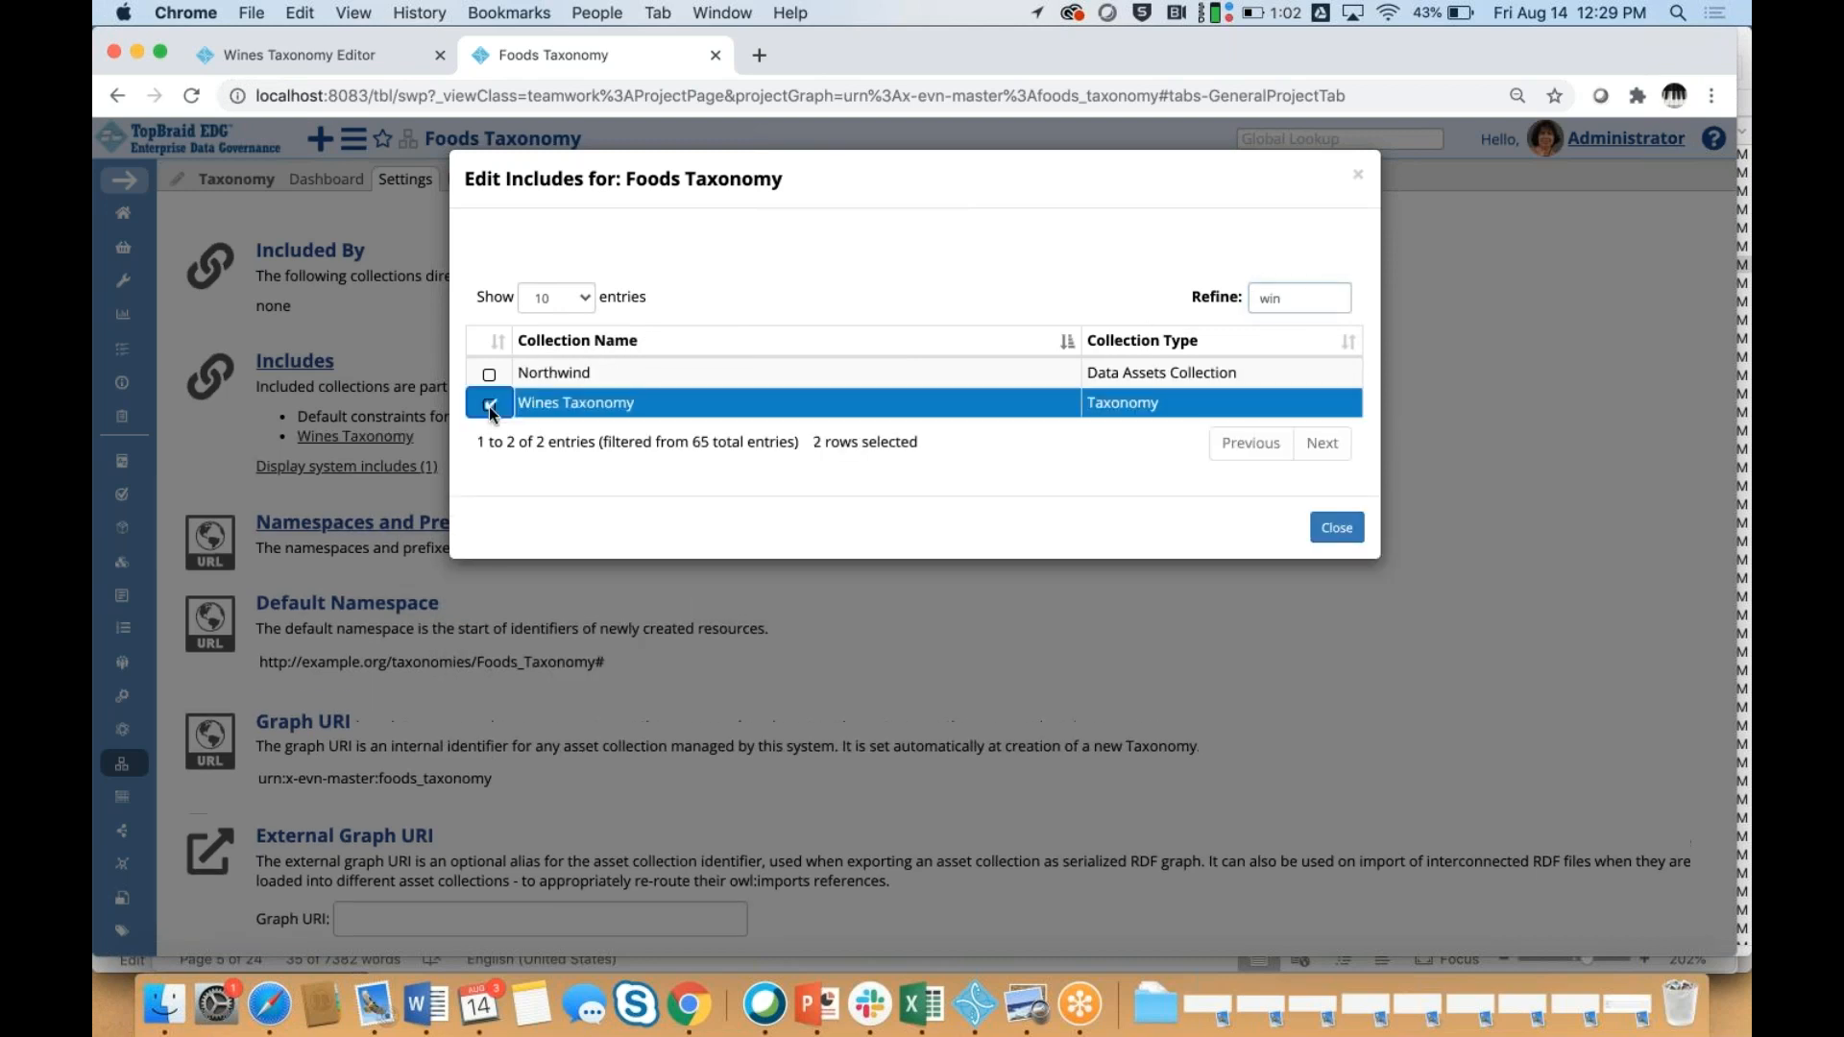
{"action": "left_click", "coordinate": [1314, 530]}
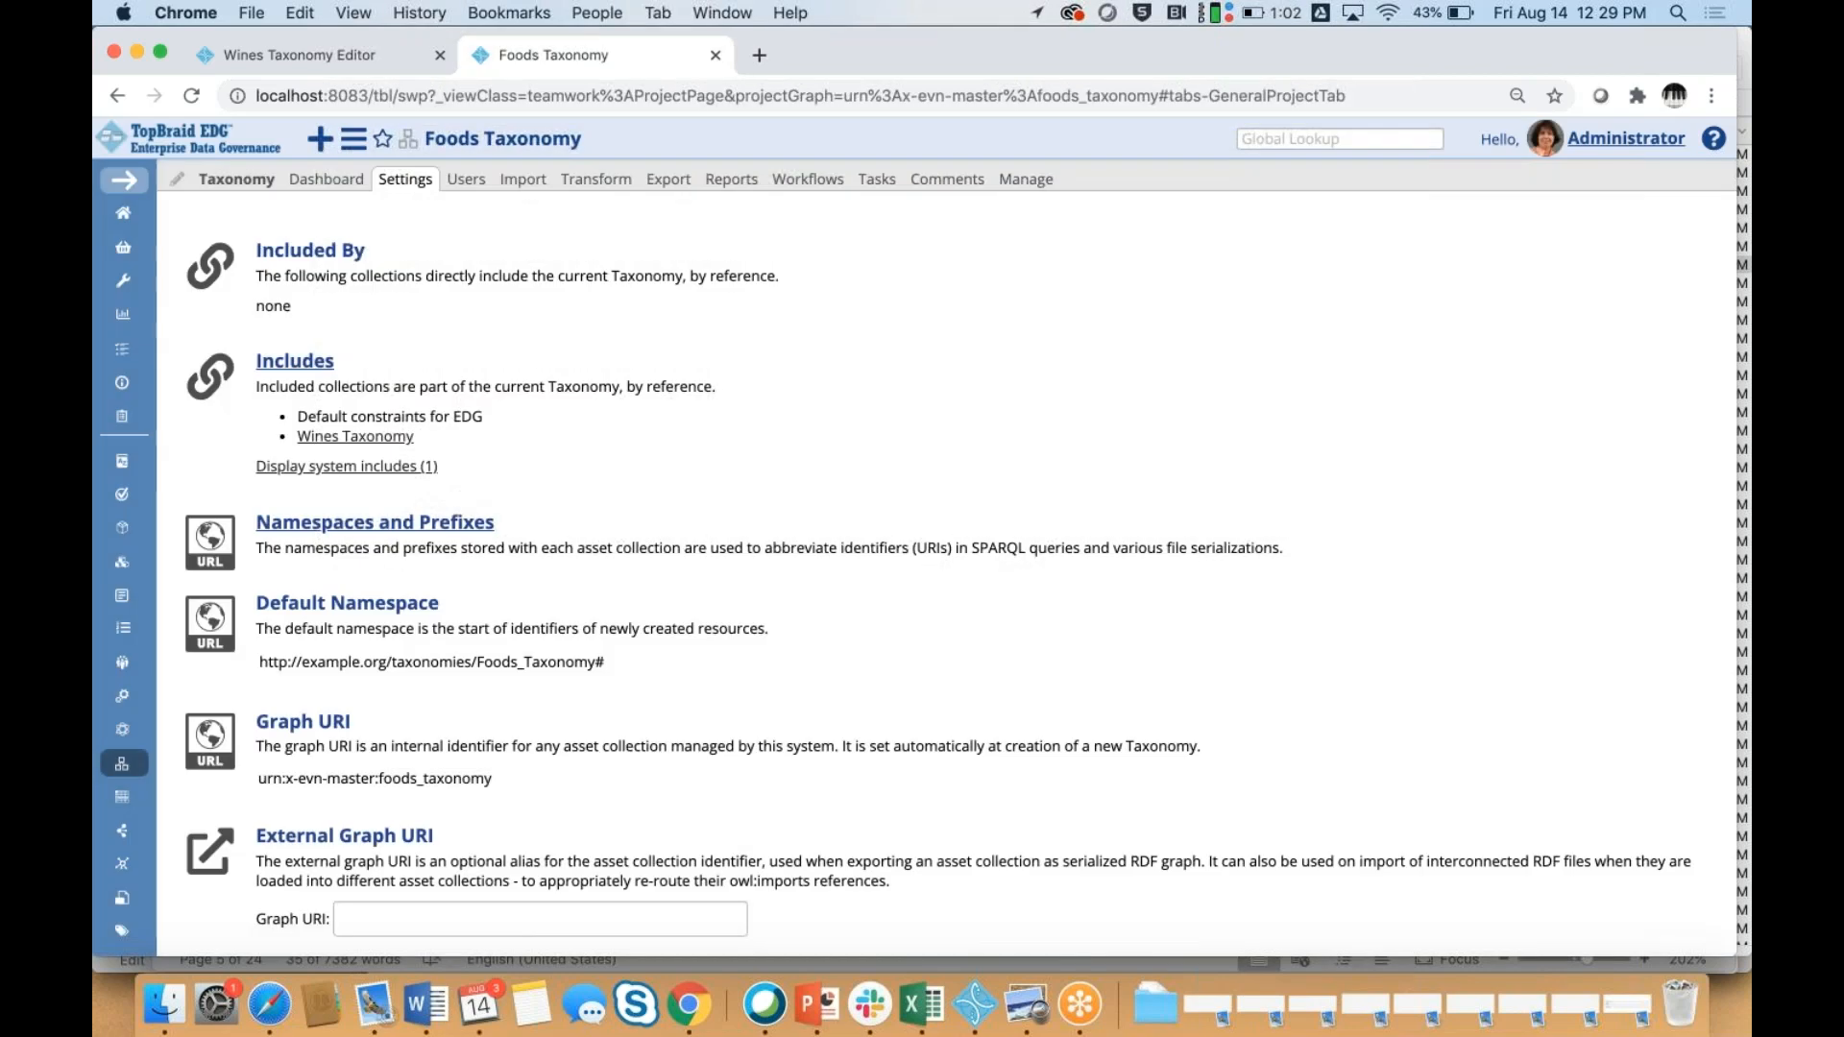
Return to the Foods Taxonomy's concept hierarchy and expand the Wines and Foods concept schemes
{"action": "left_click", "coordinate": [231, 180]}
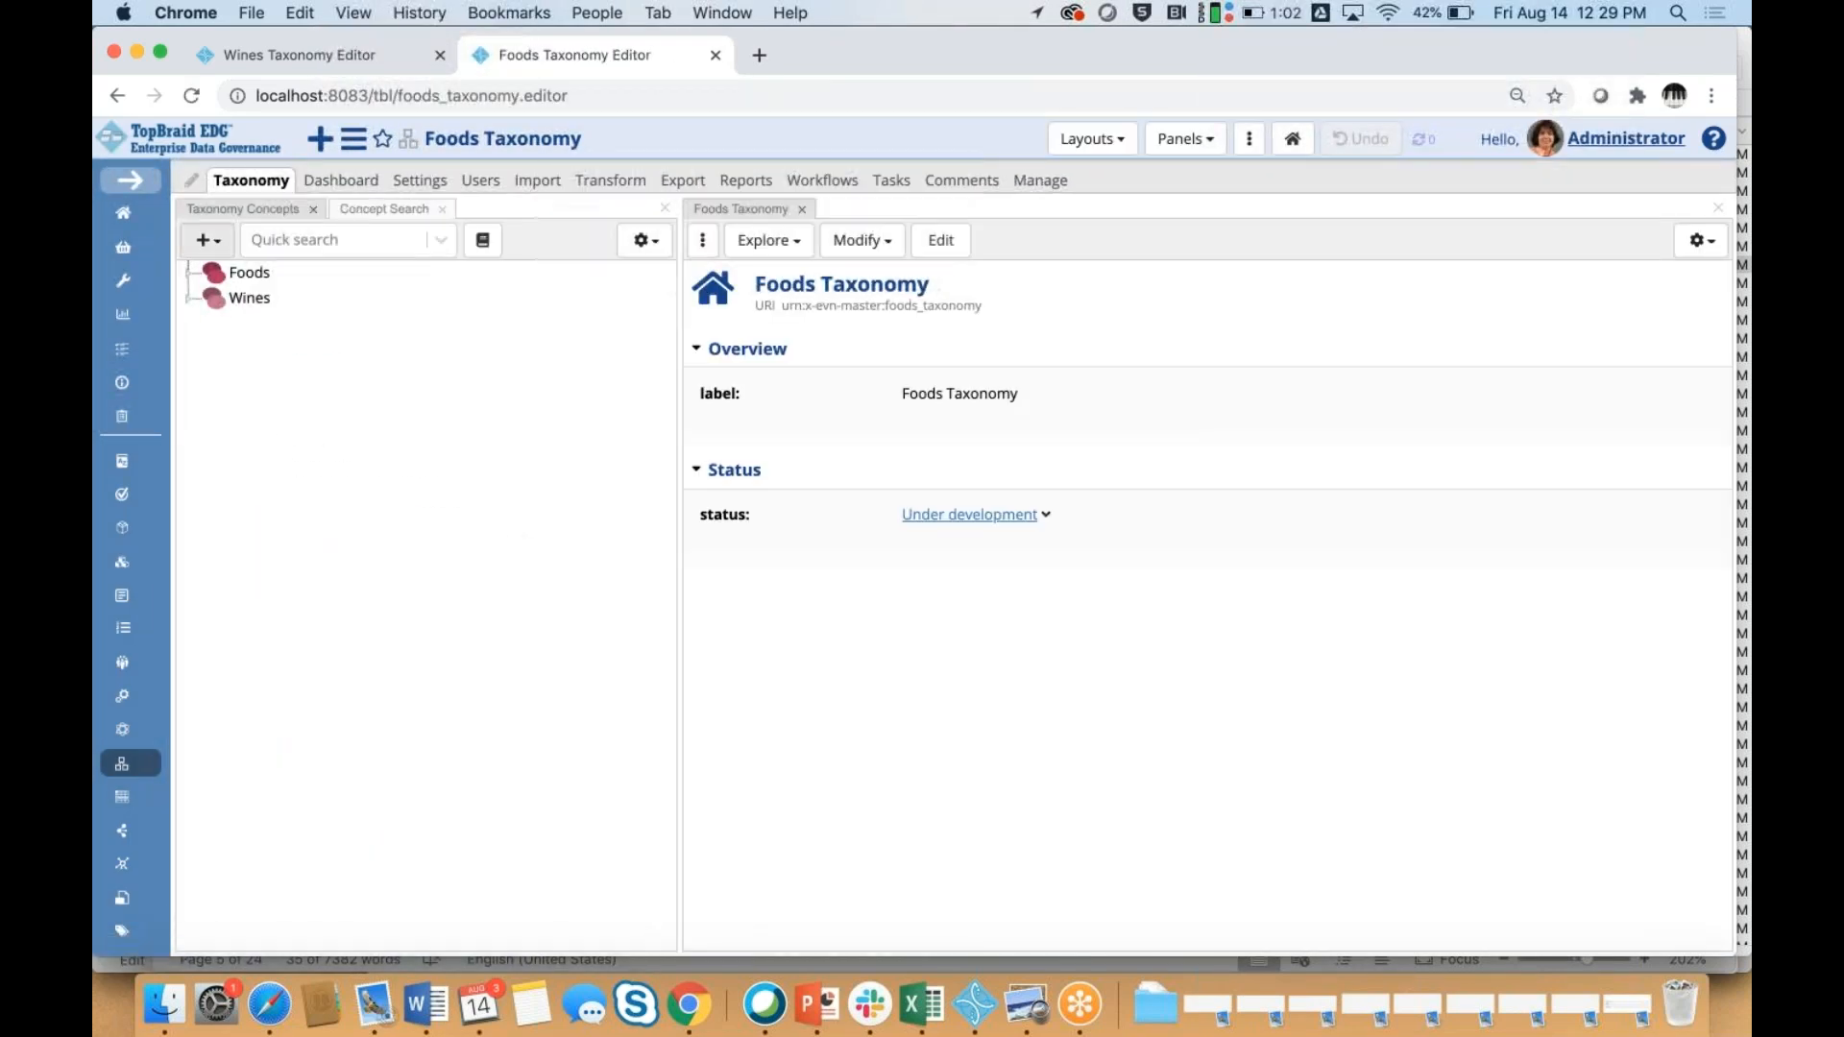
{"action": "left_click", "coordinate": [188, 303]}
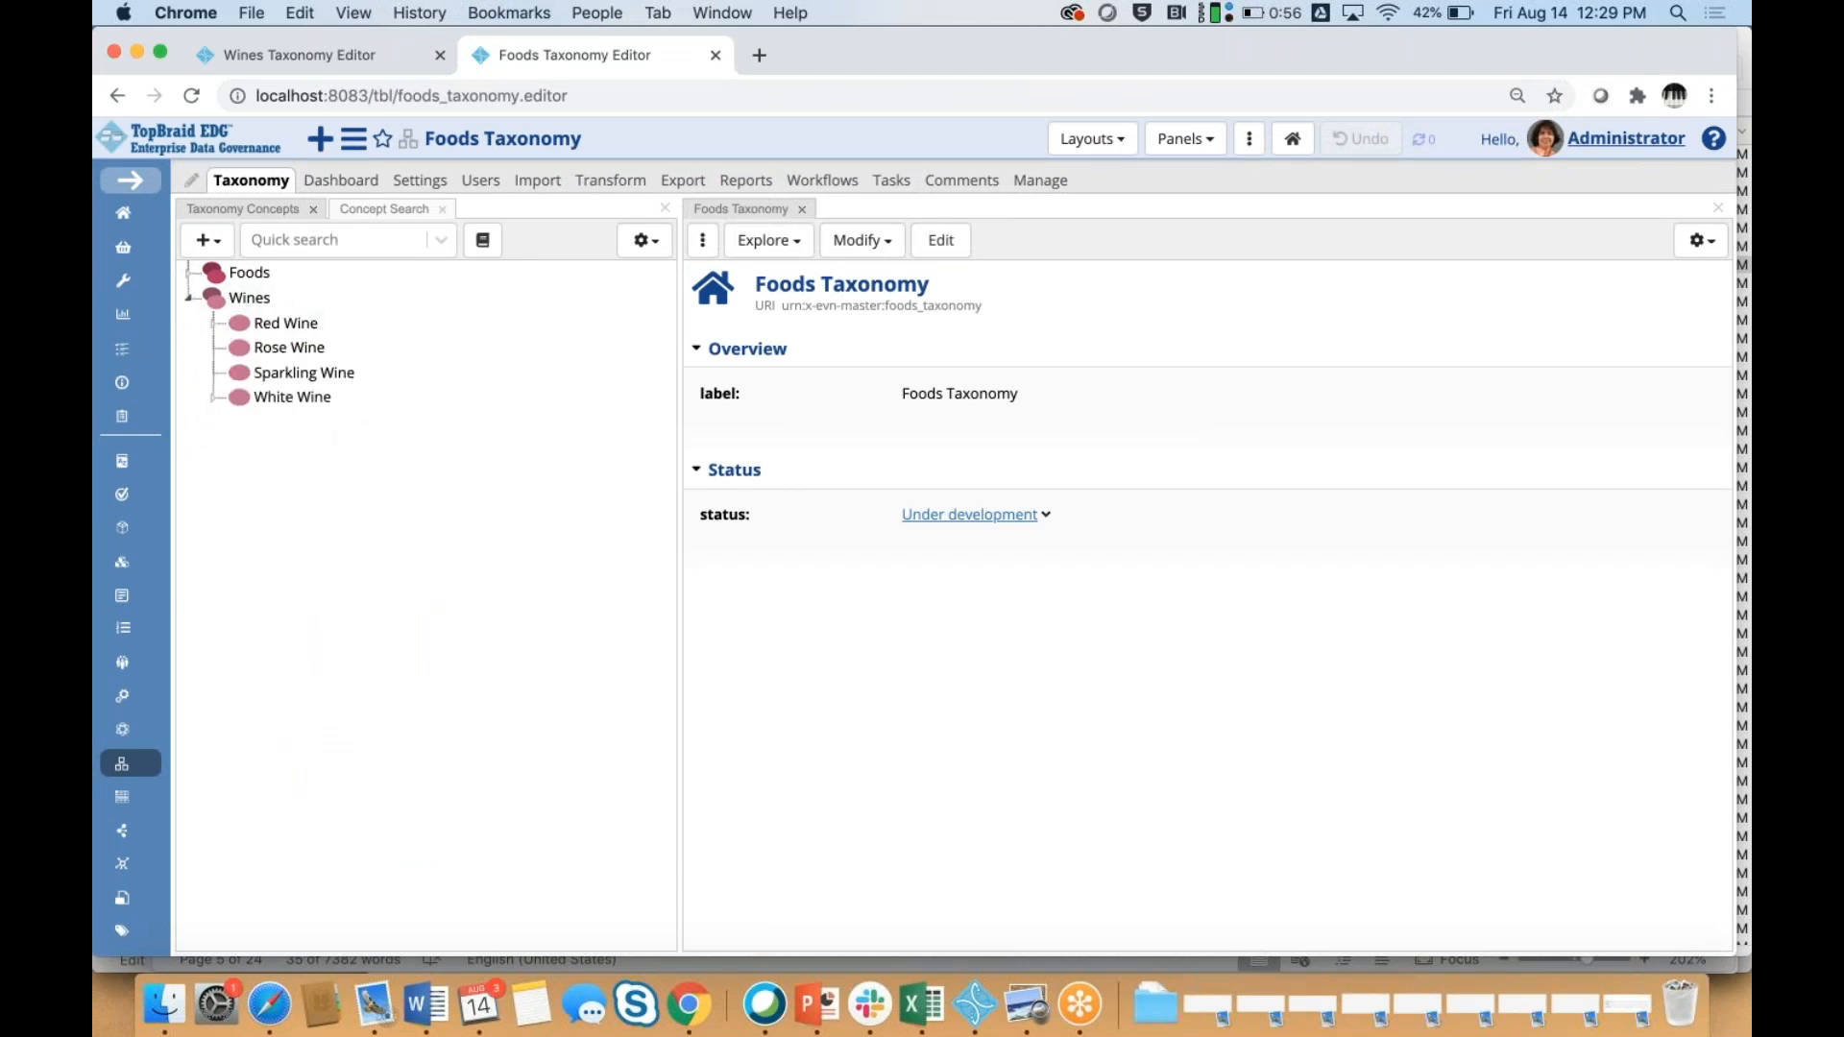
{"action": "left_click", "coordinate": [189, 273]}
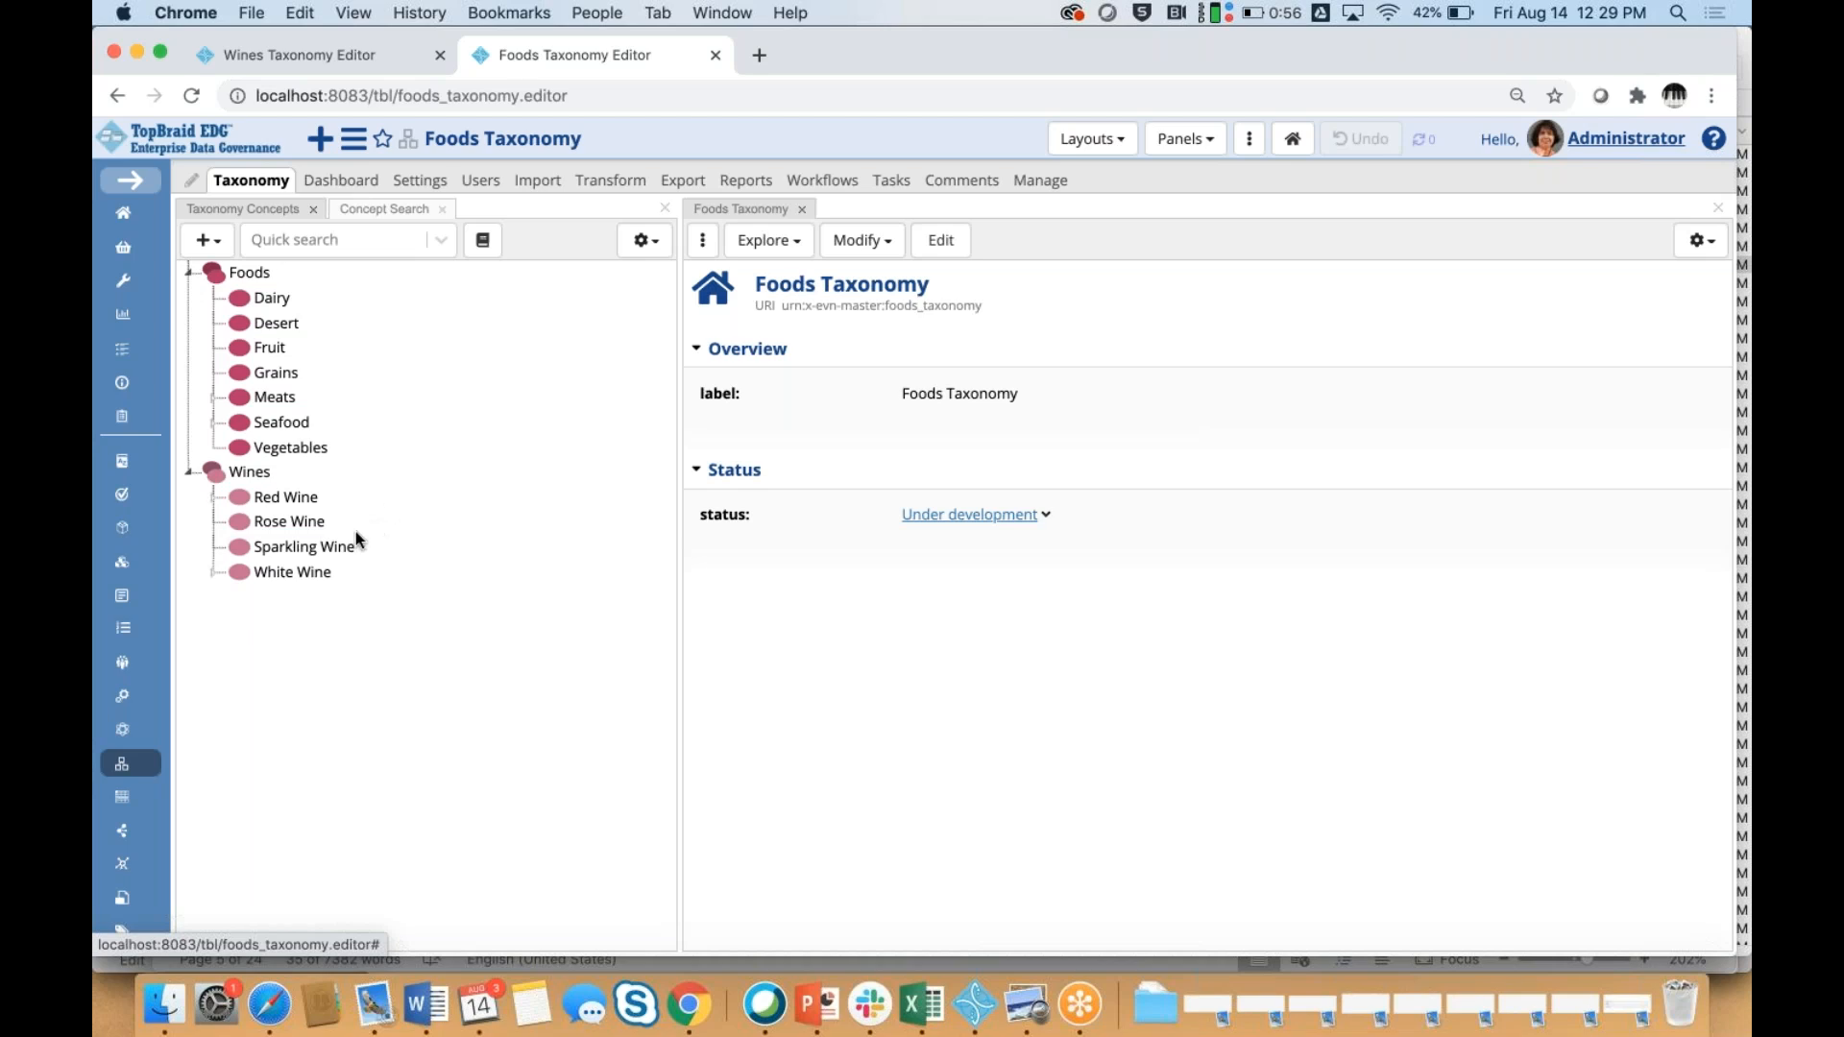
Inspect the included Sparkling Wine, White Wine, Pinot Blanc and Pinot Grigio concepts within the Foods Taxonomy
{"action": "left_click", "coordinate": [302, 549]}
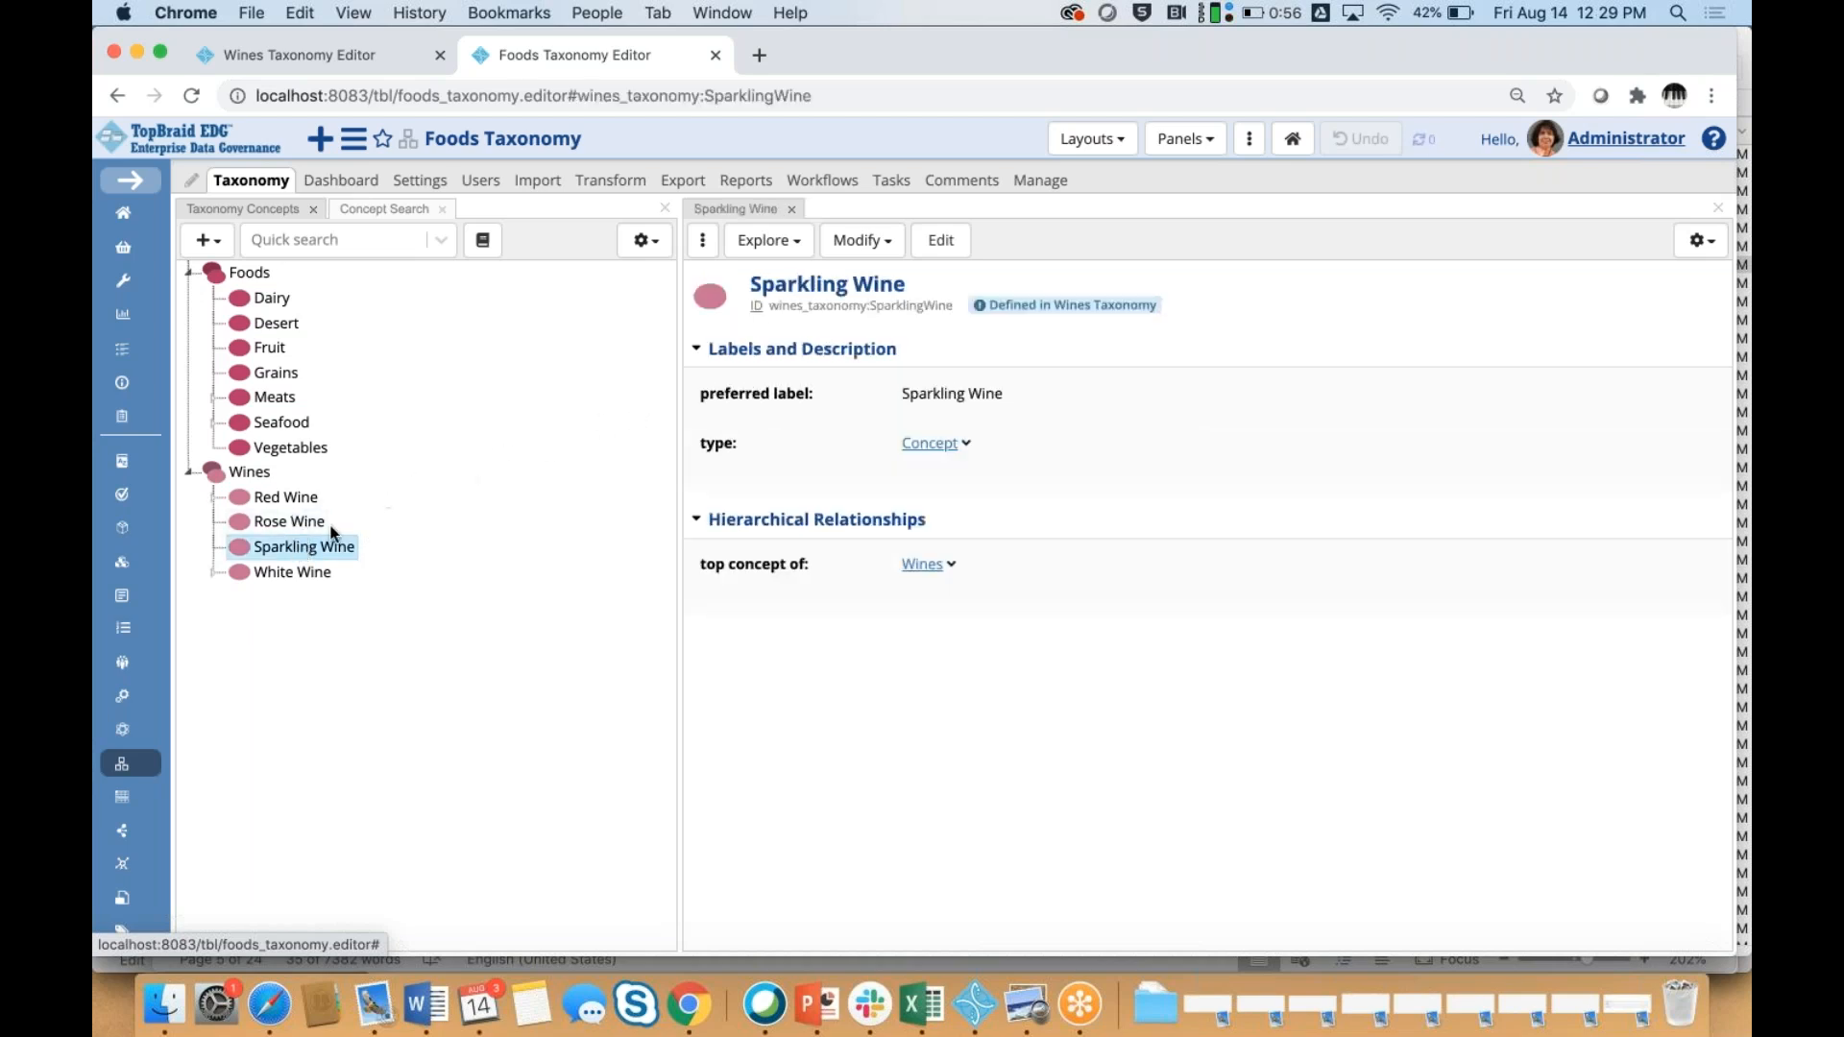
{"action": "left_click", "coordinate": [288, 574]}
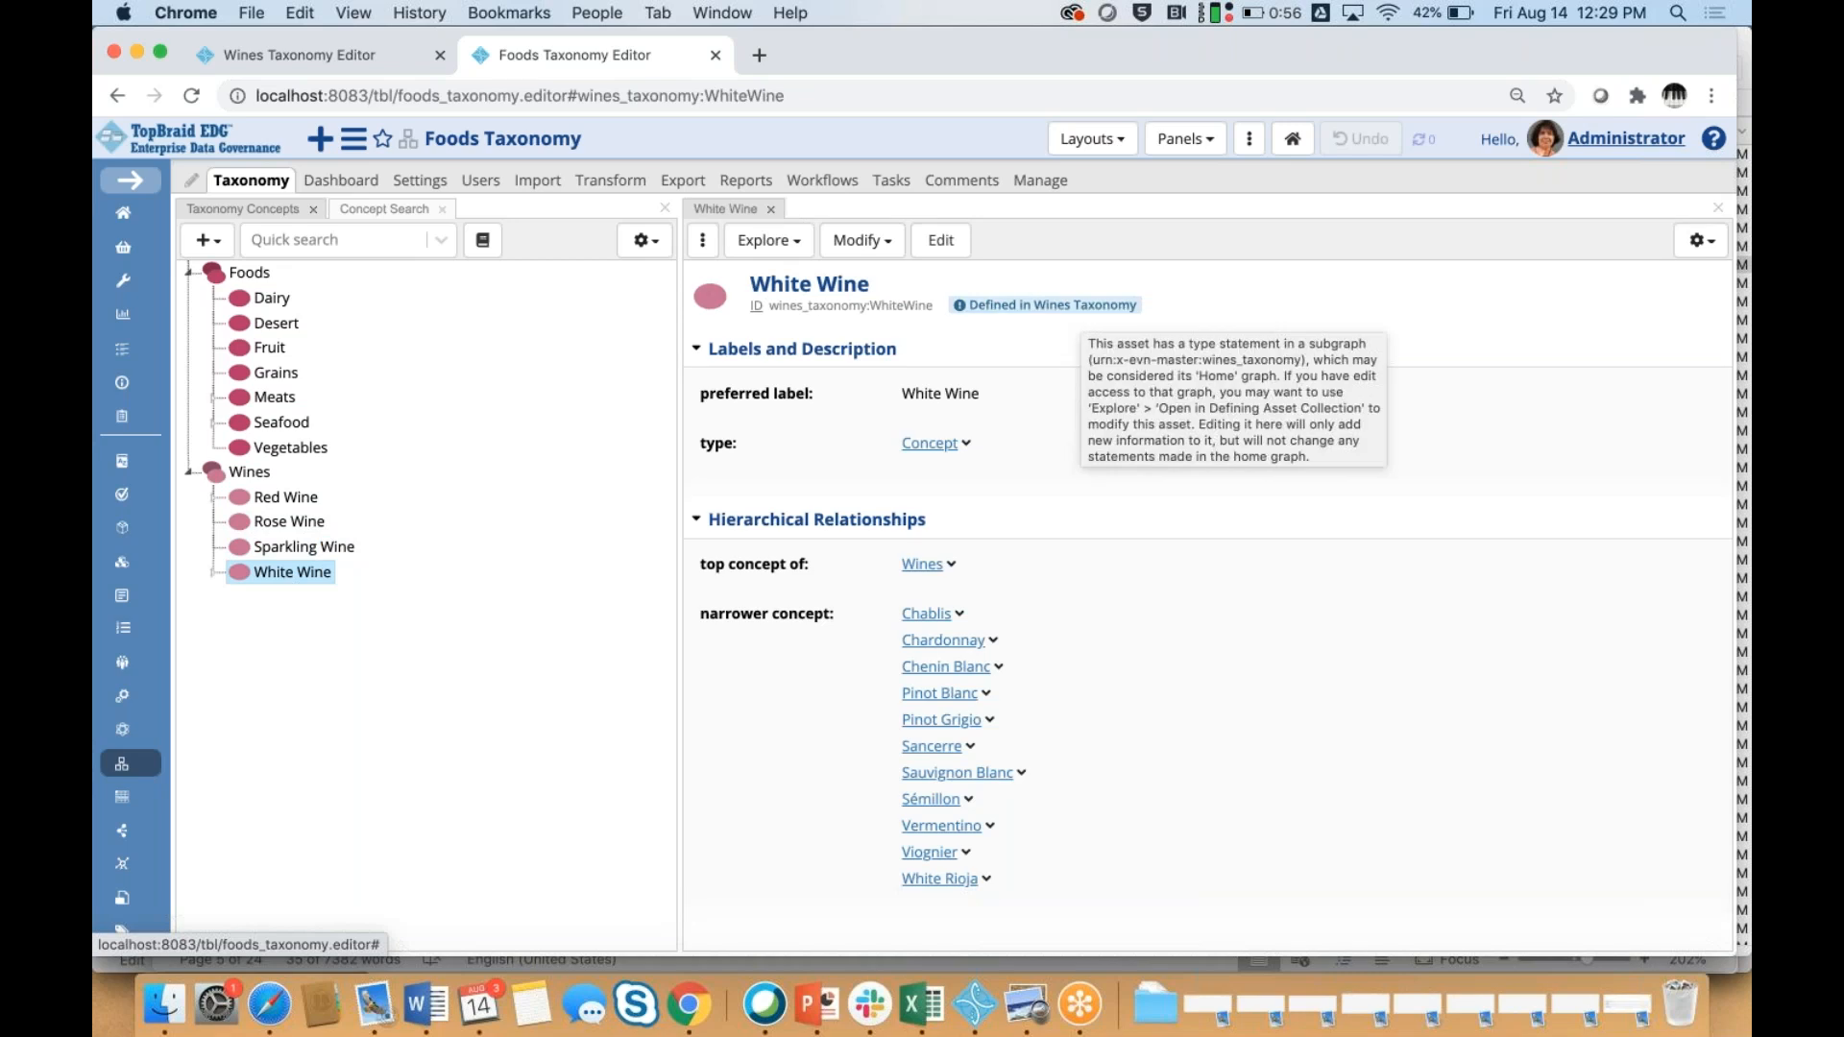
{"action": "left_click", "coordinate": [213, 576]}
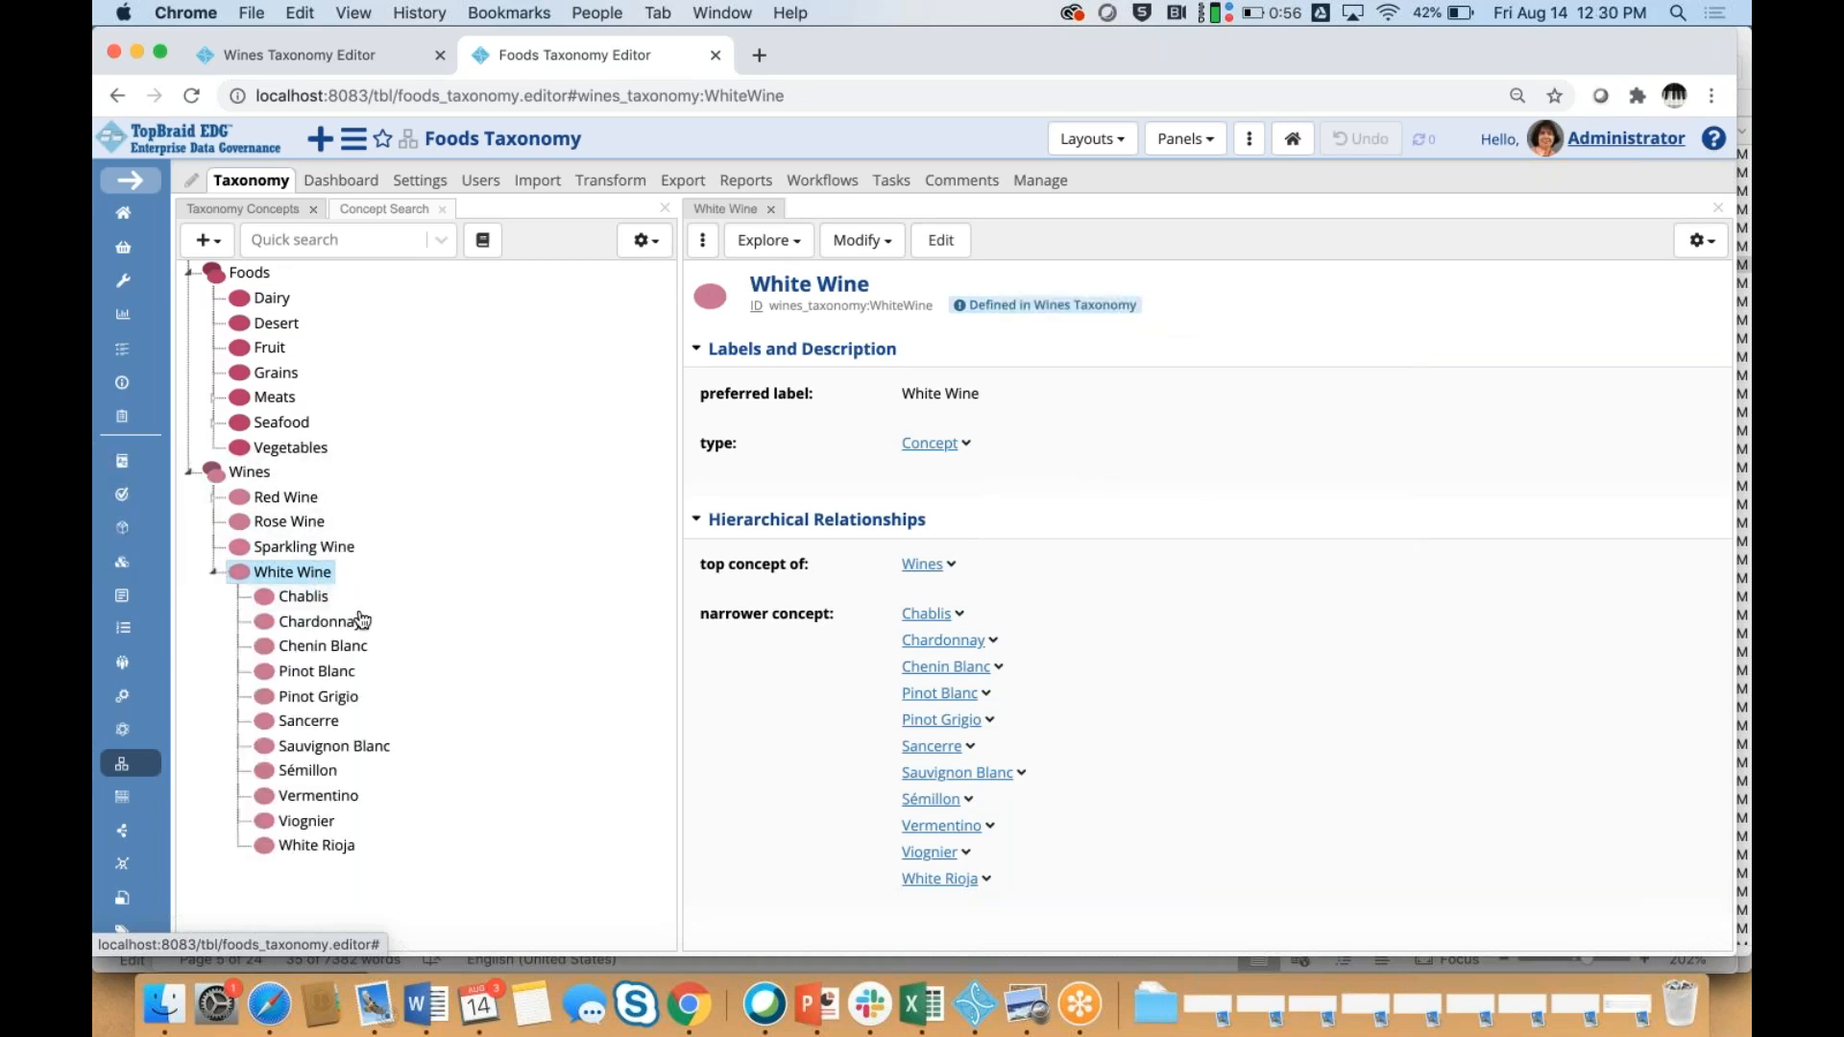
{"action": "left_click", "coordinate": [317, 672]}
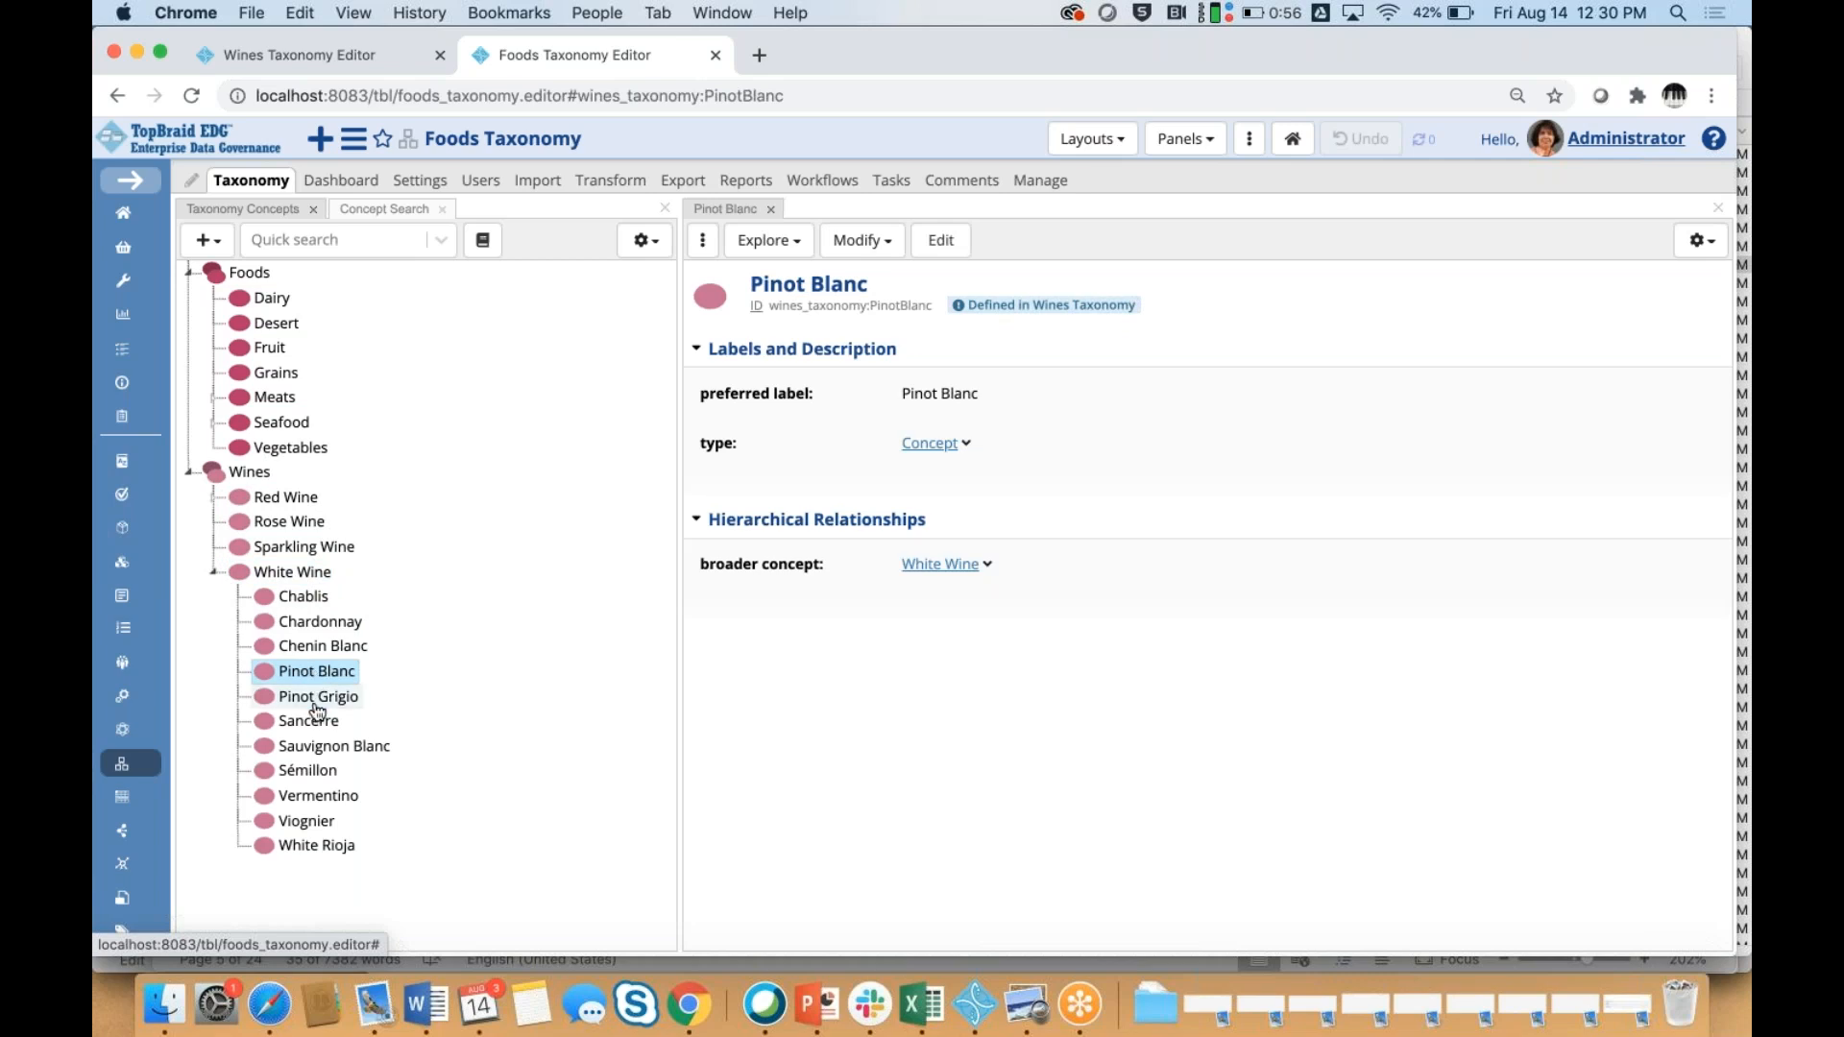
{"action": "left_click", "coordinate": [316, 703]}
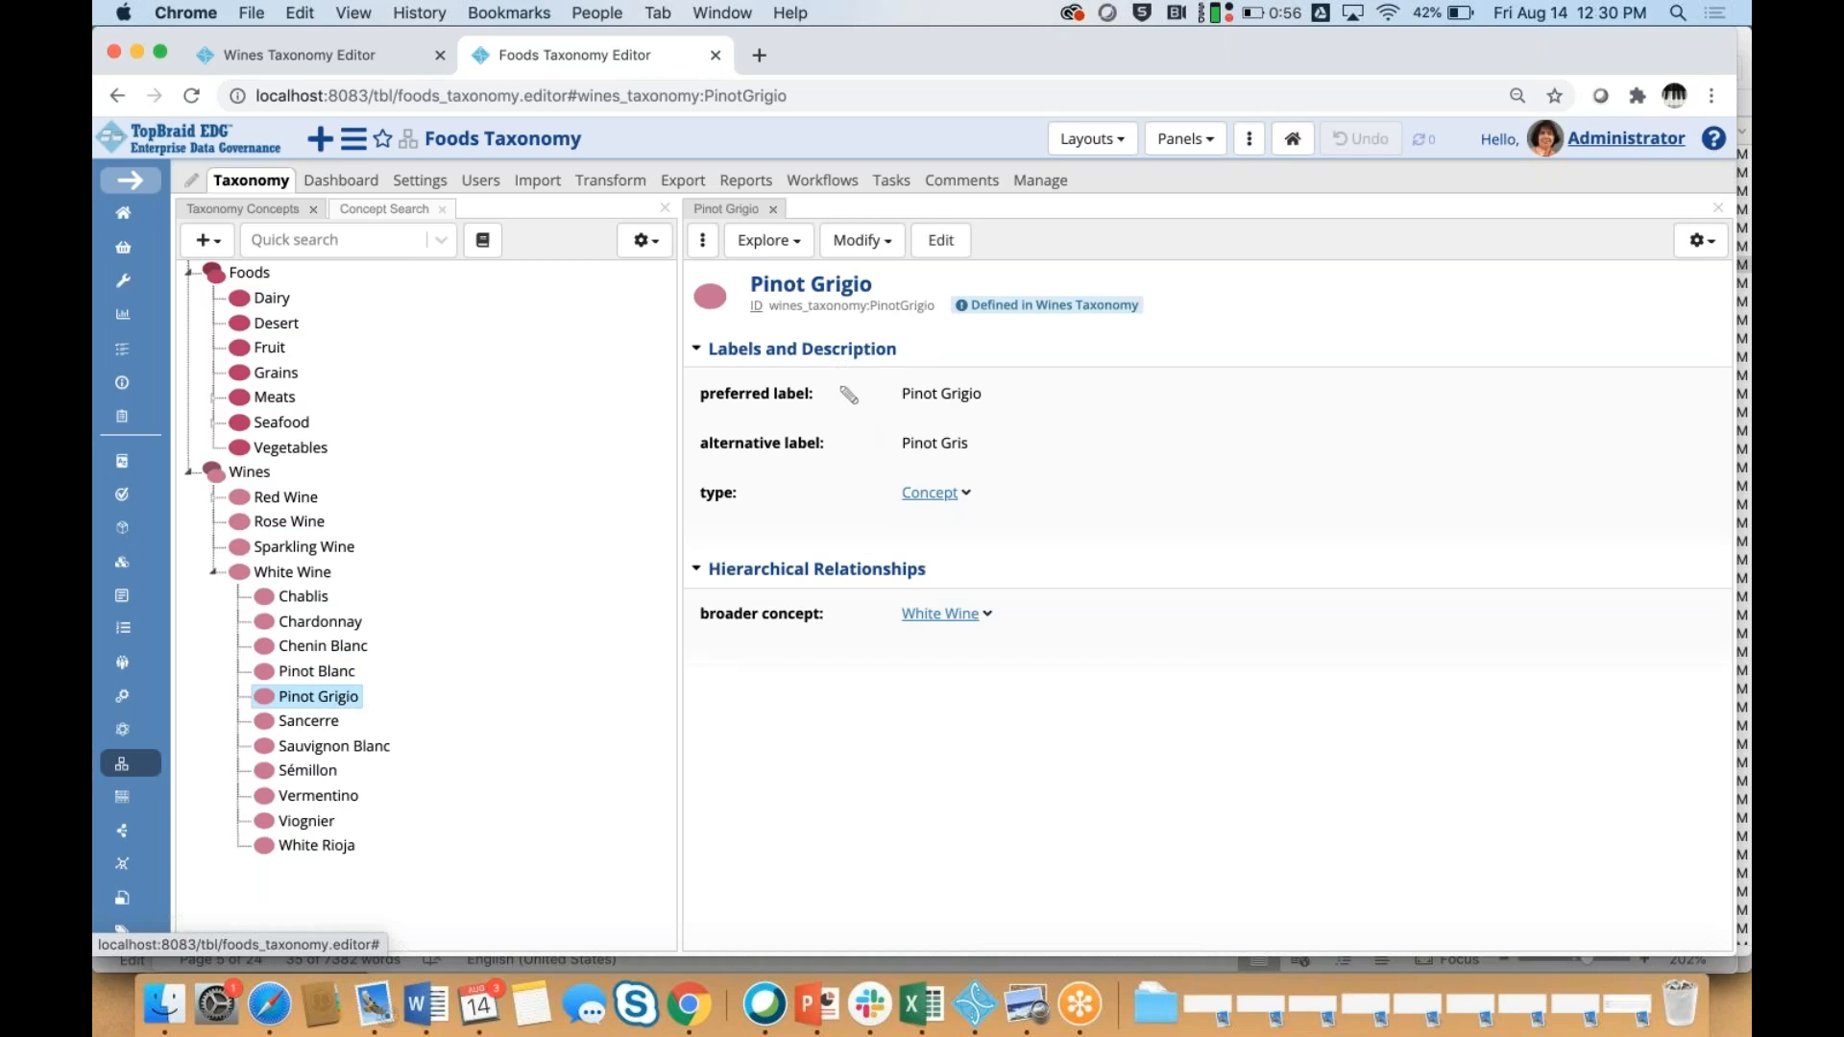
{"action": "left_click", "coordinate": [843, 396]}
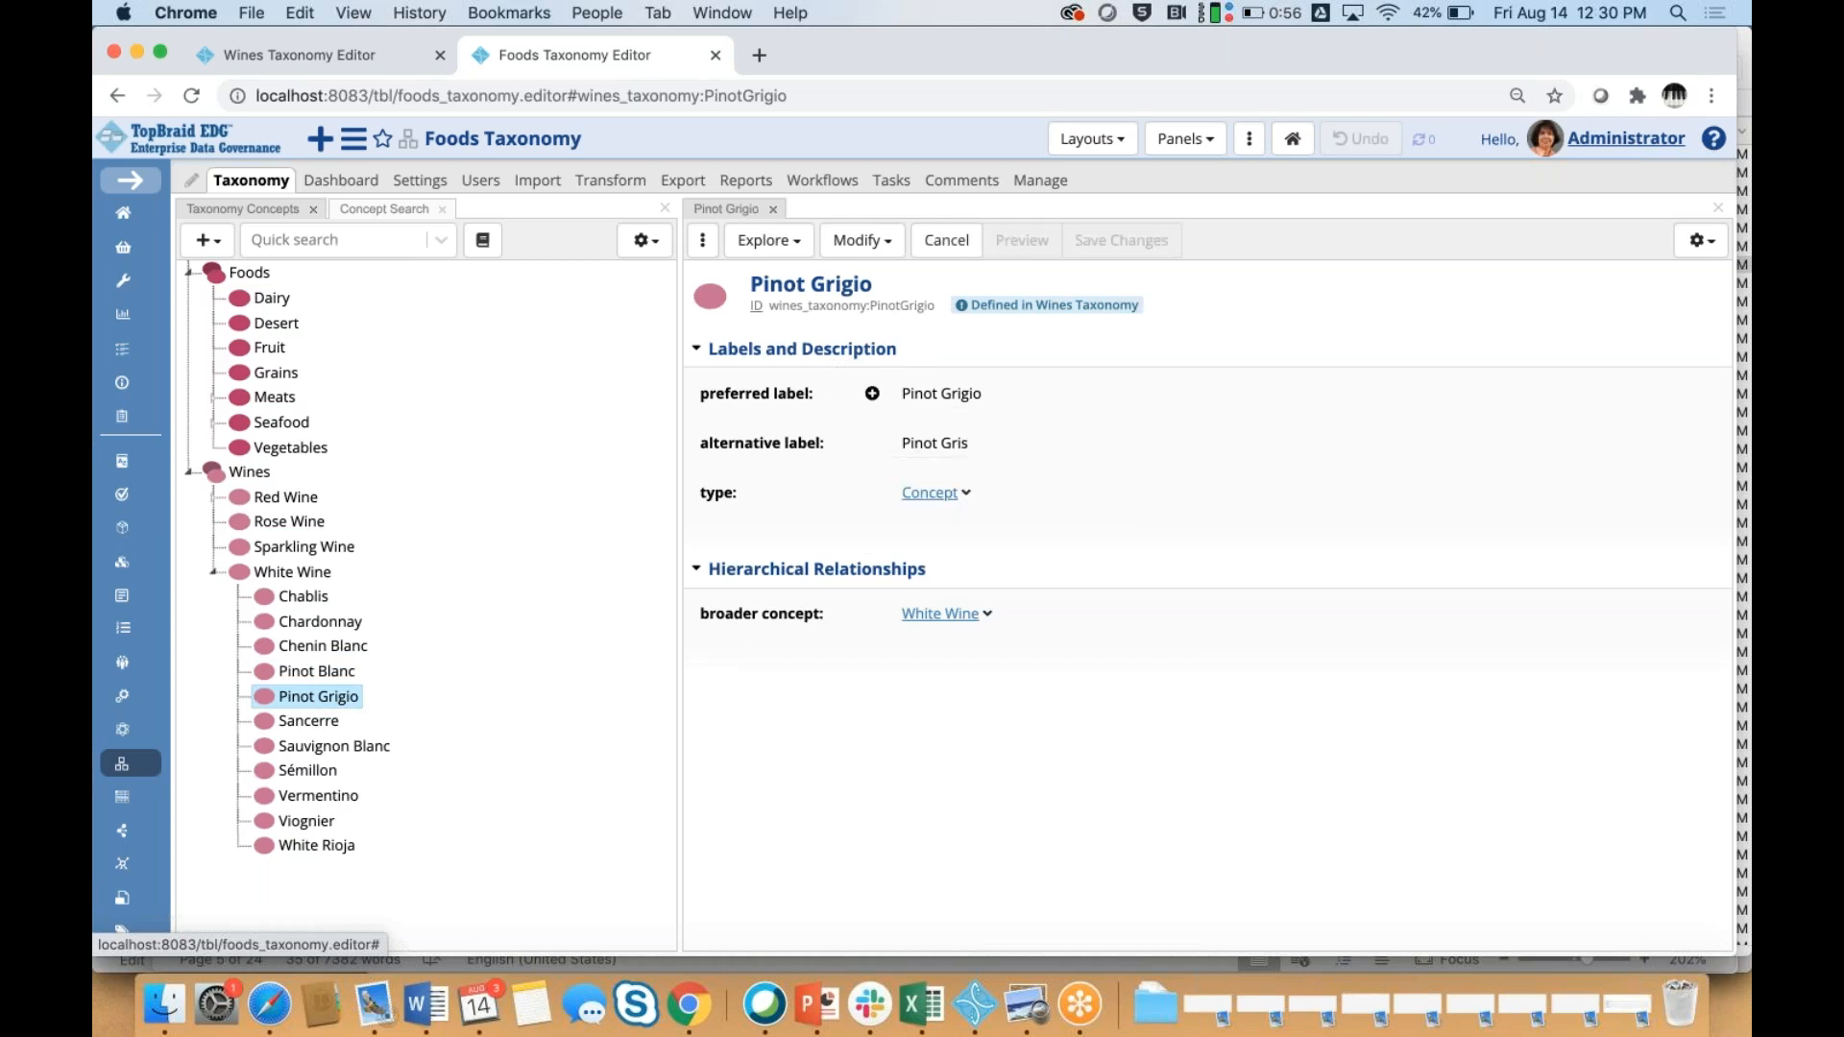
{"action": "left_click", "coordinate": [871, 395]}
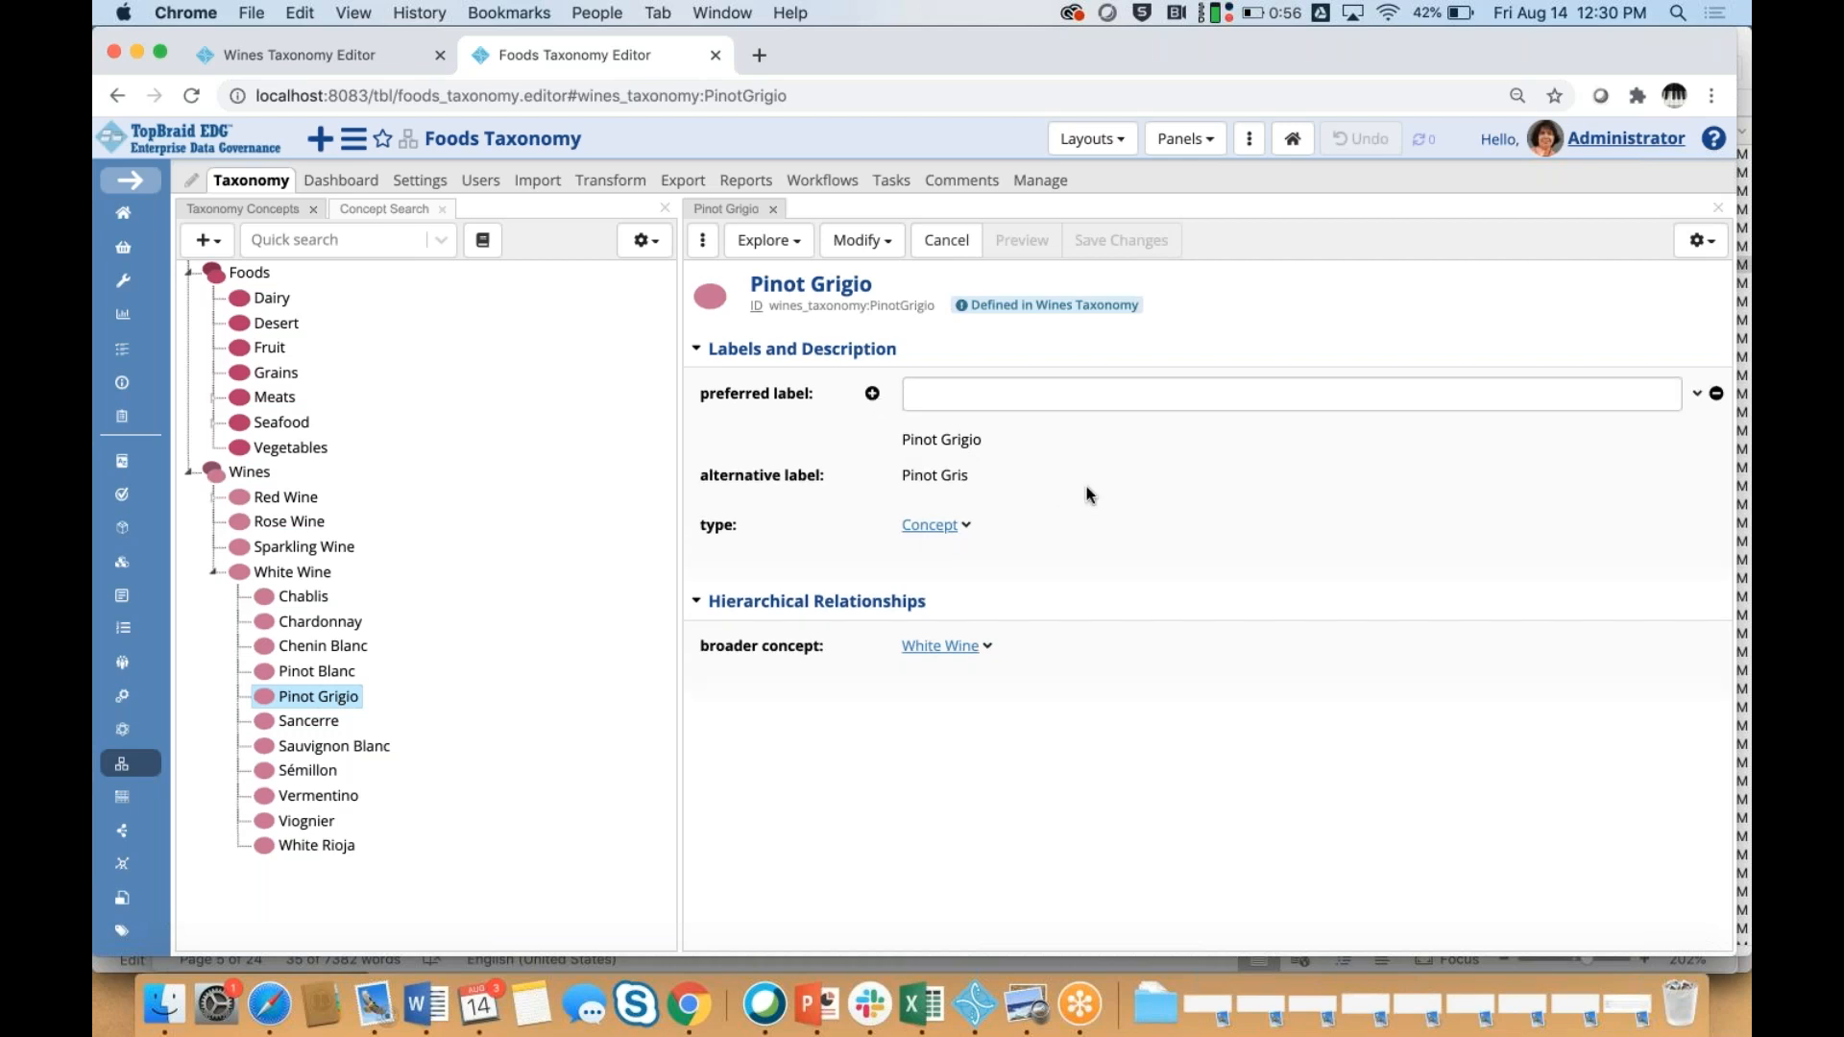
{"action": "left_click", "coordinate": [1539, 134]}
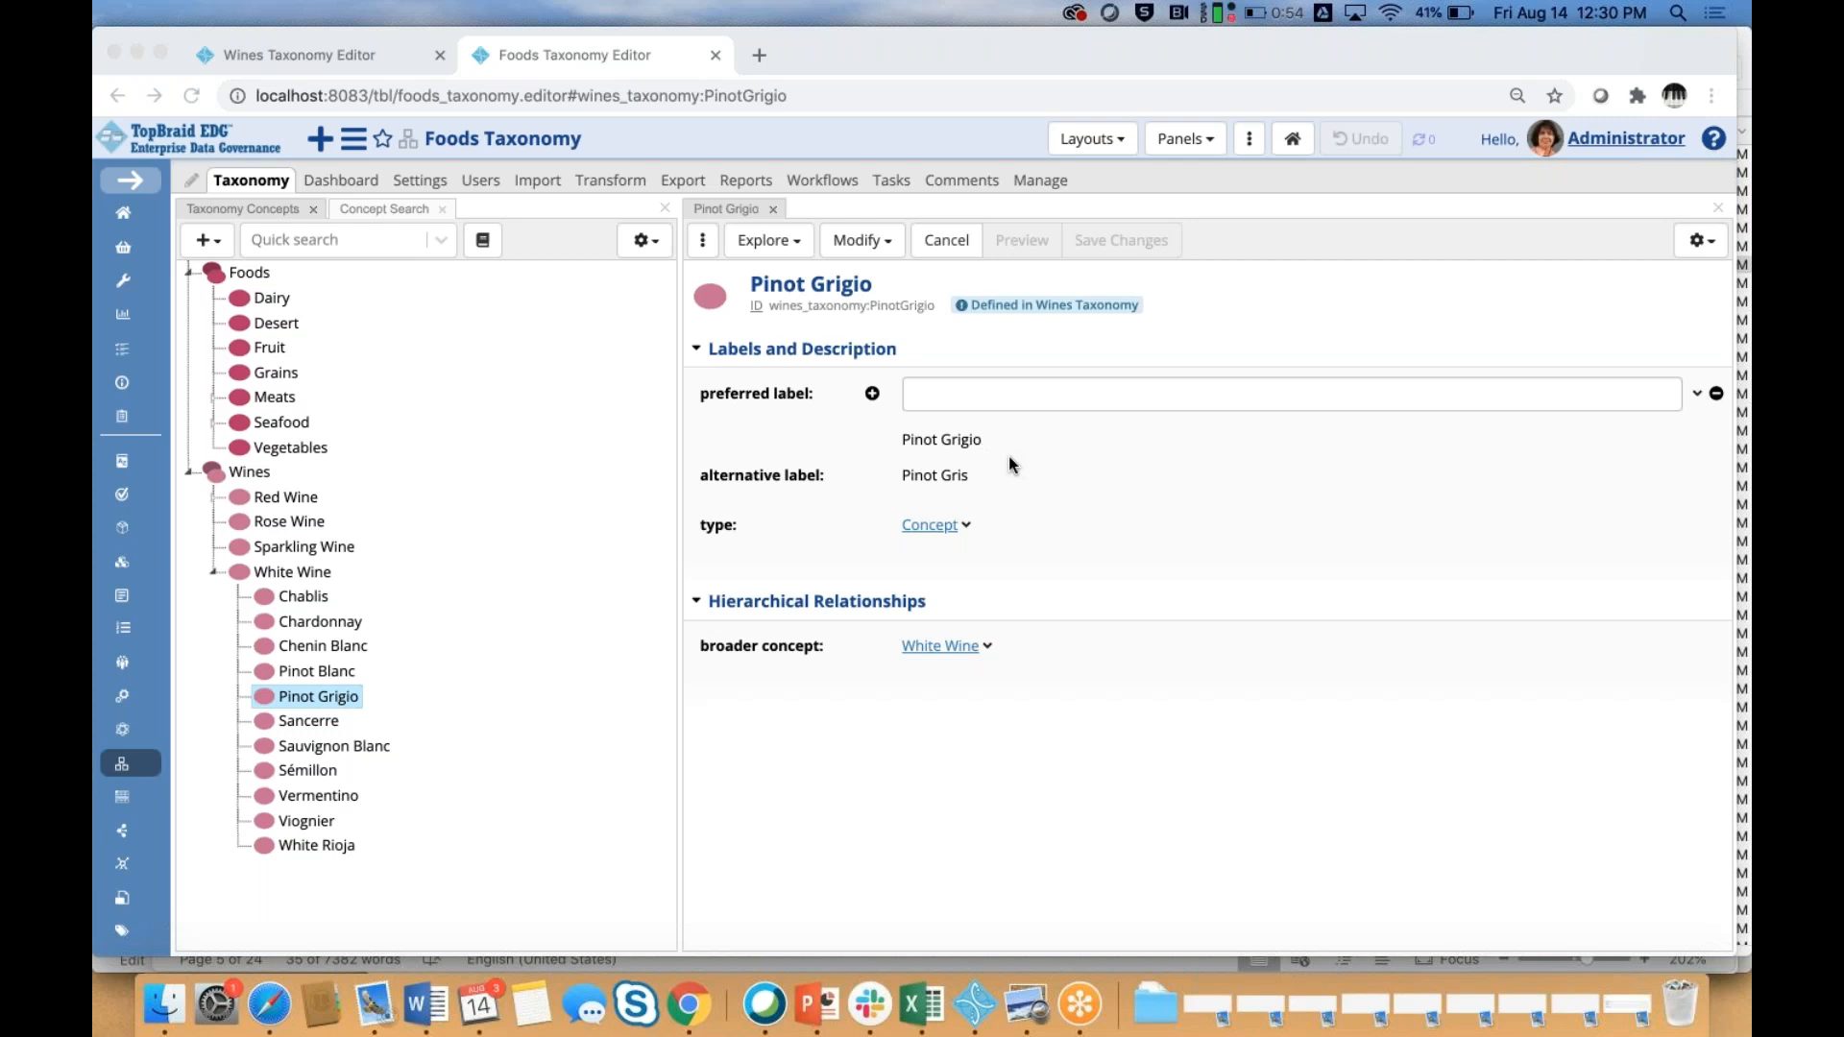
{"action": "left_click", "coordinate": [941, 252]}
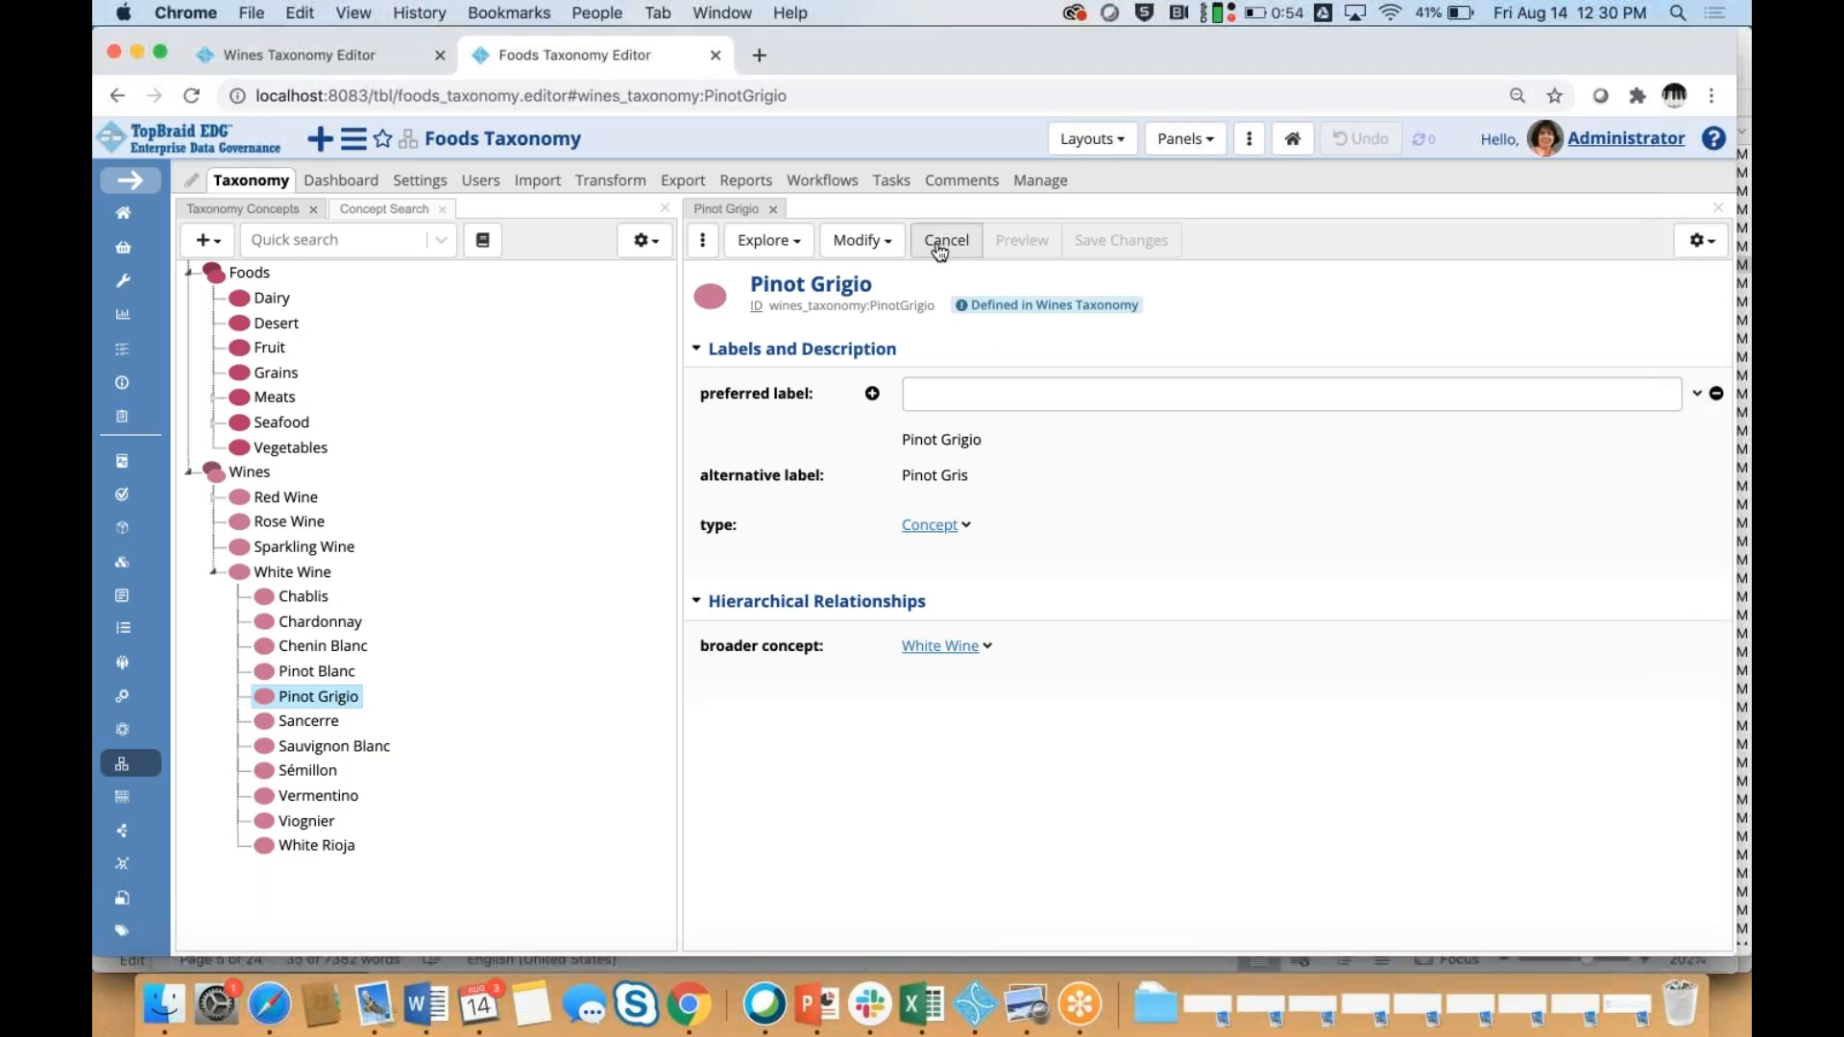
{"action": "left_click", "coordinate": [939, 251]}
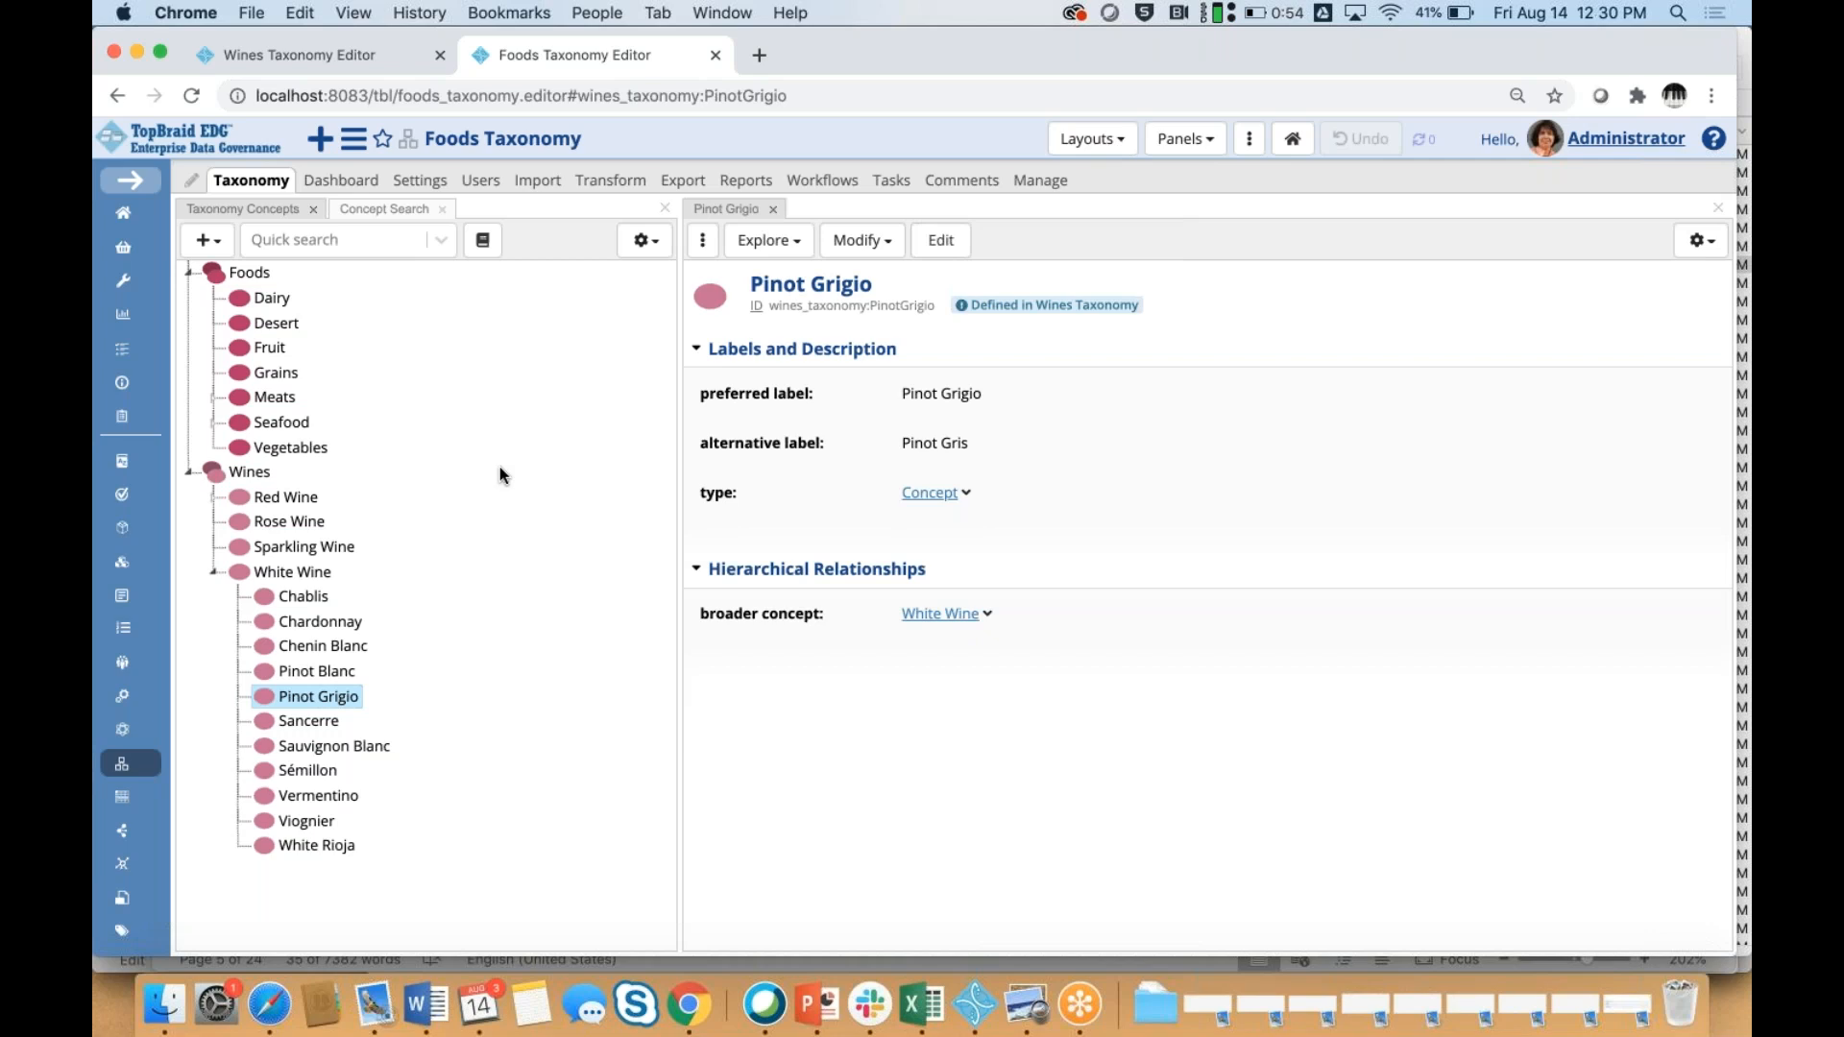
Search the Foods Taxonomy for the Chicken concept, open it and review its labels and definition
{"action": "left_click", "coordinate": [346, 248]}
{"action": "type", "text": "chi"}
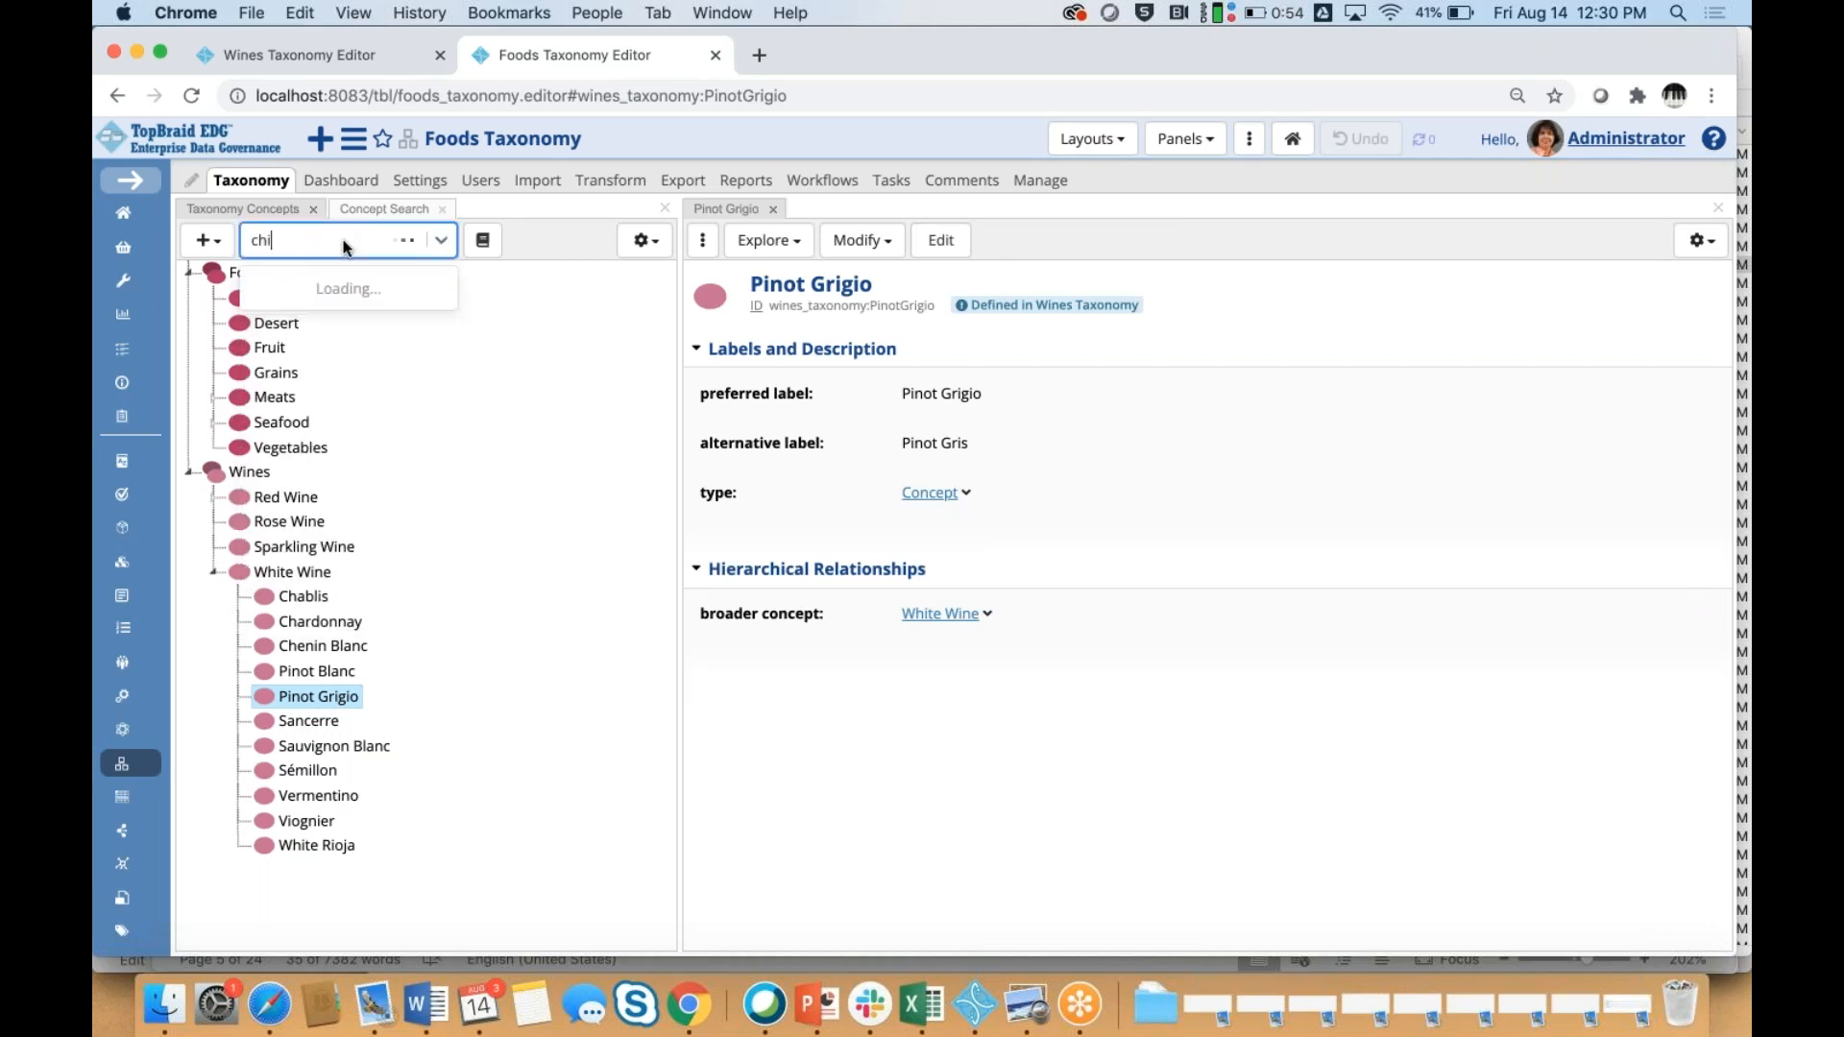
{"action": "left_click", "coordinate": [320, 281]}
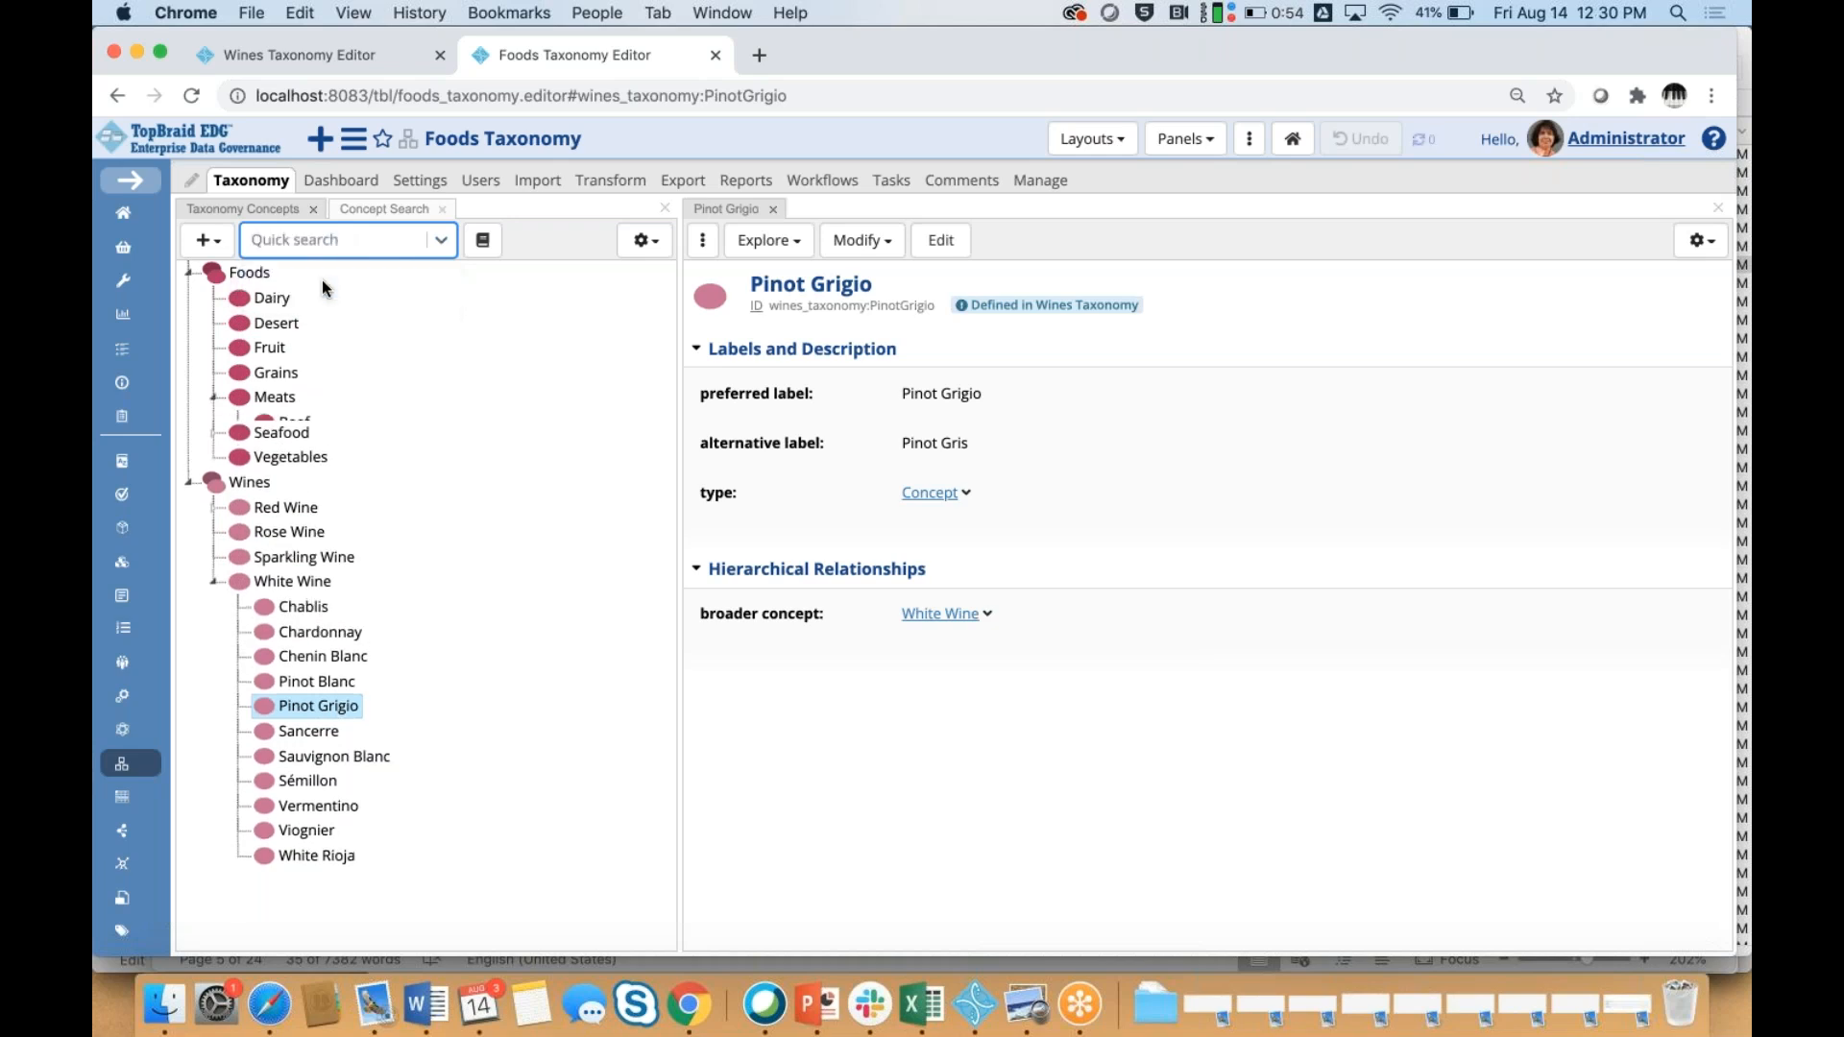
{"action": "scroll", "coordinate": [1007, 444], "scroll_direction": "down", "scroll_amount": 2}
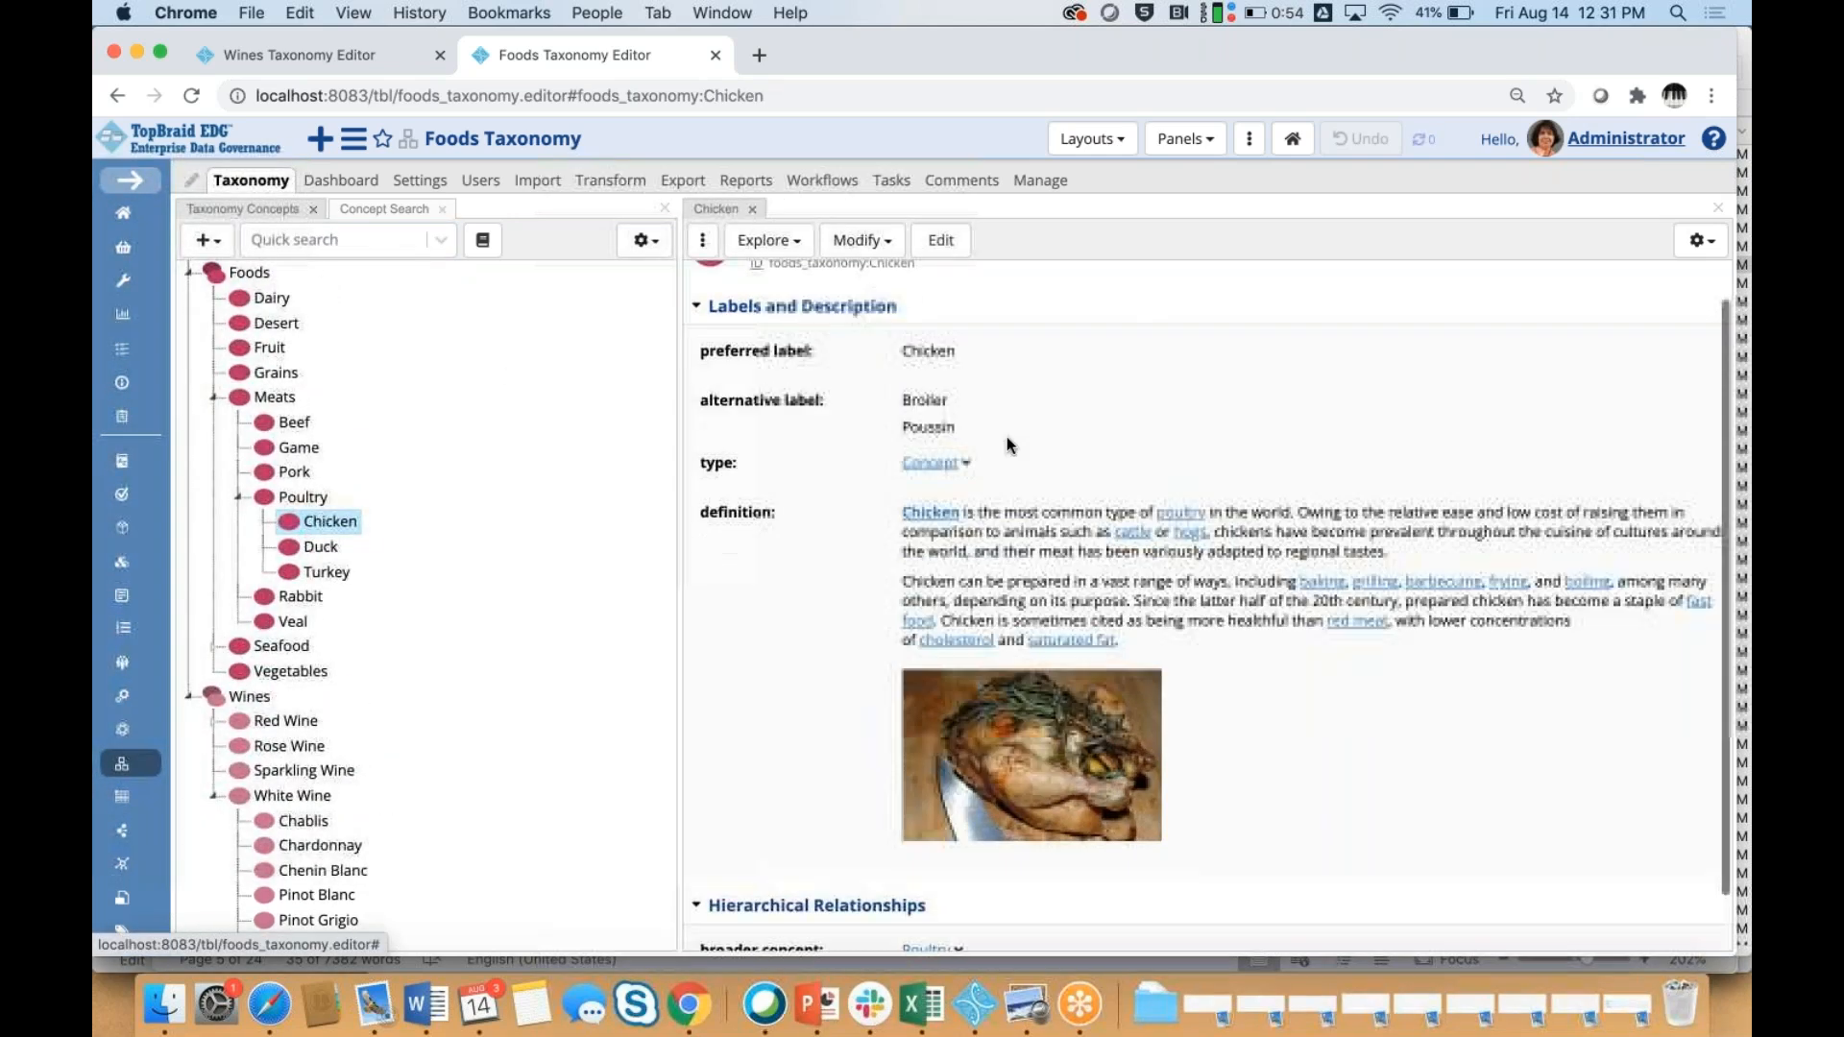
{"action": "scroll", "coordinate": [1007, 443], "scroll_direction": "up", "scroll_amount": 1}
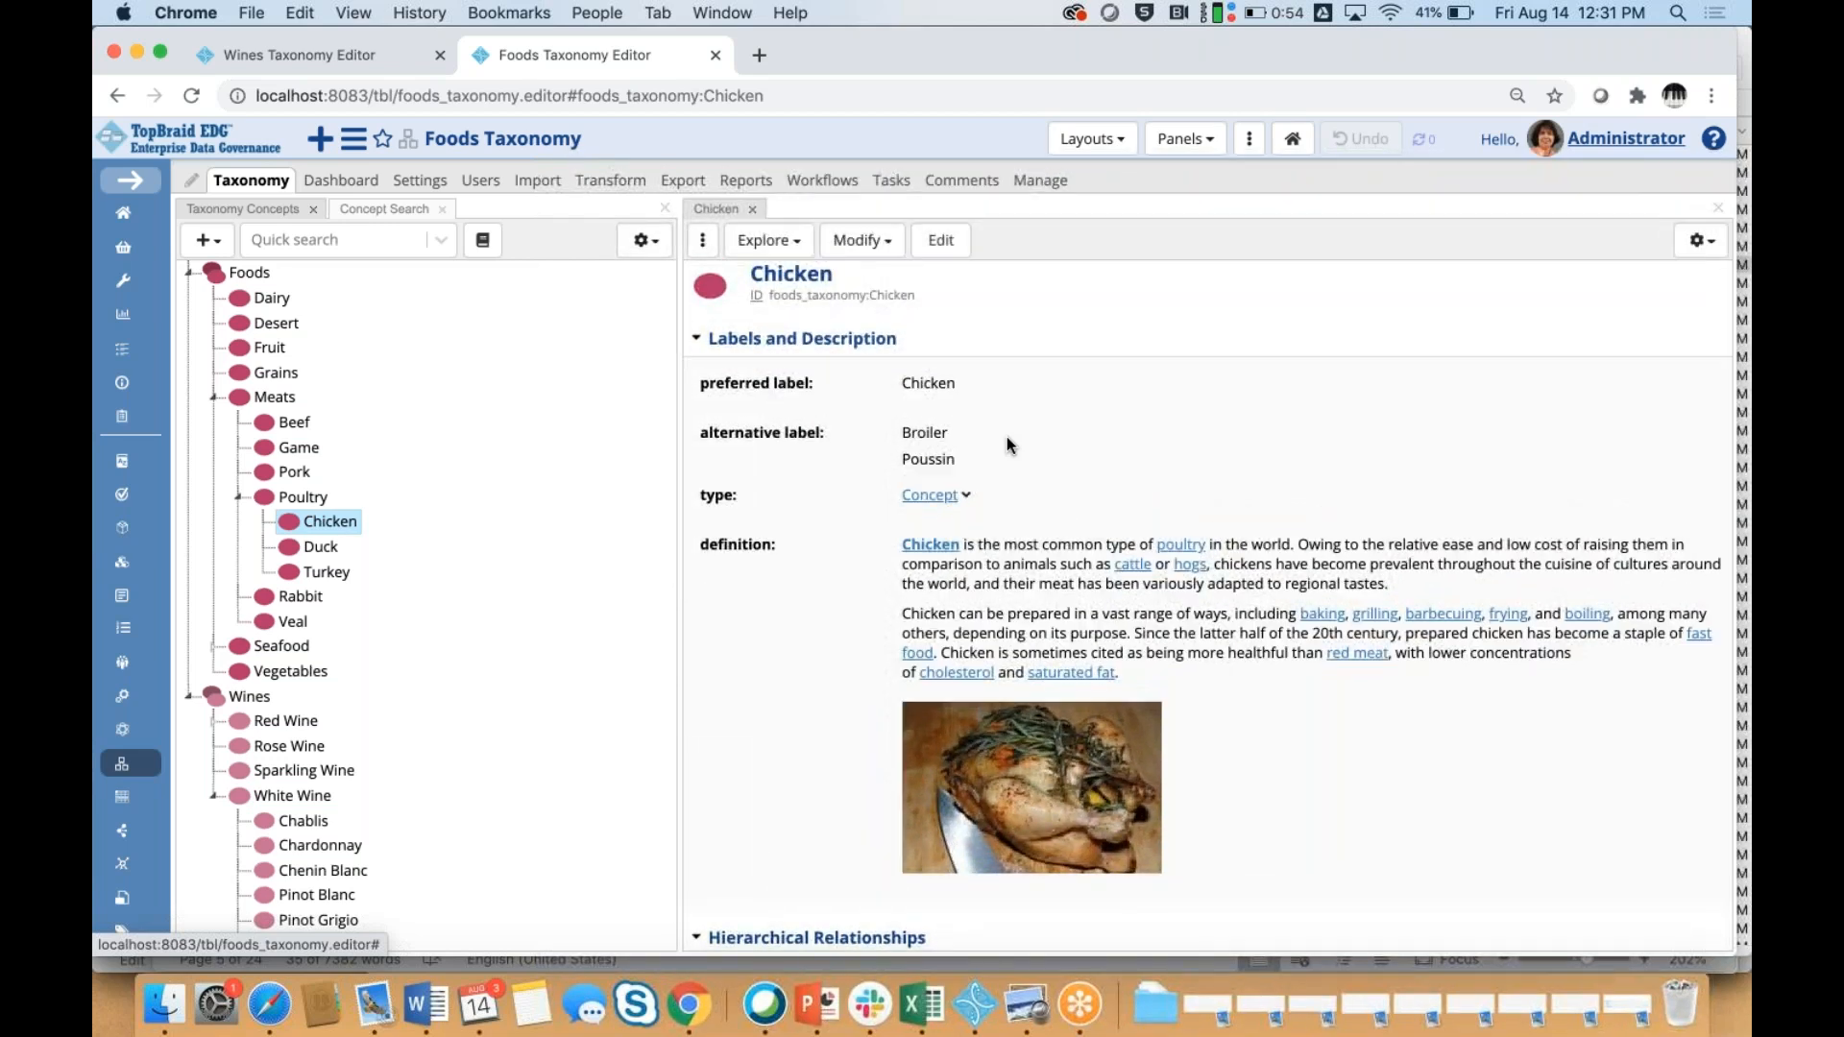
Set the concept form to also show properties that have no values
{"action": "left_click", "coordinate": [1700, 245]}
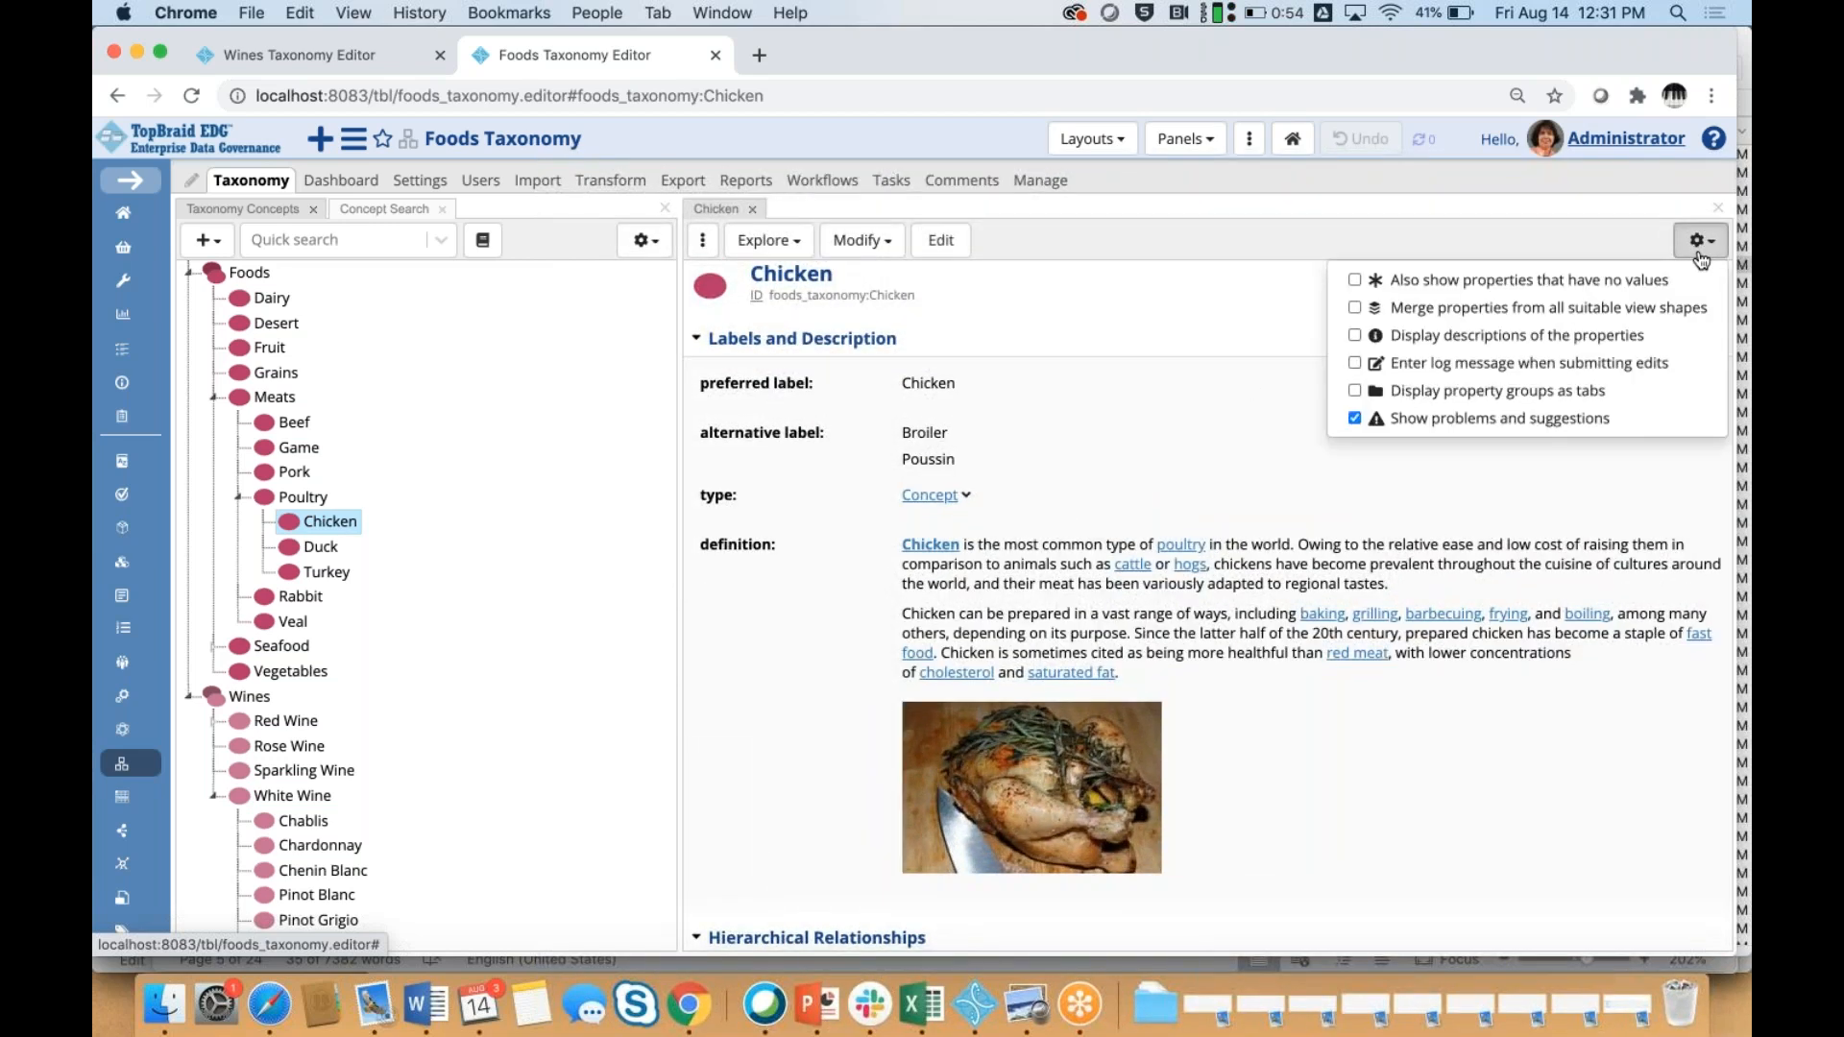
{"action": "left_click", "coordinate": [1355, 280]}
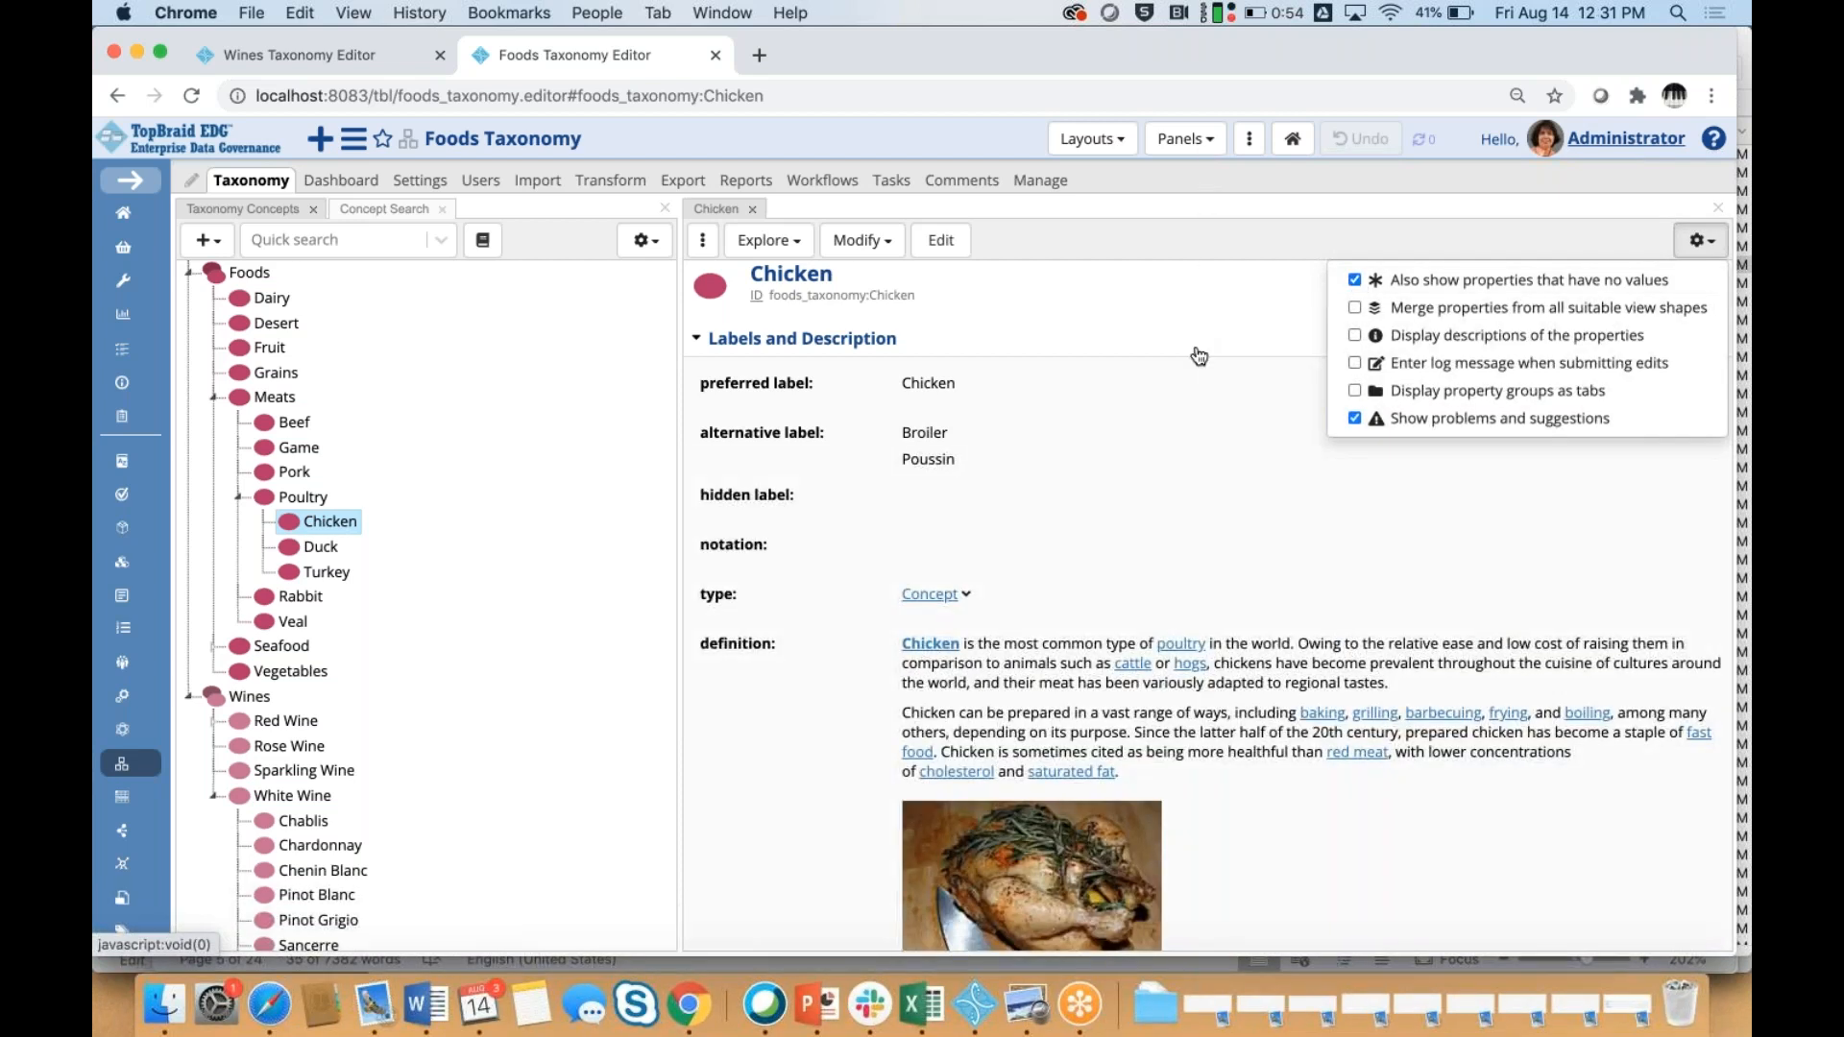
{"action": "scroll", "coordinate": [1224, 310], "scroll_direction": "down", "scroll_amount": 5}
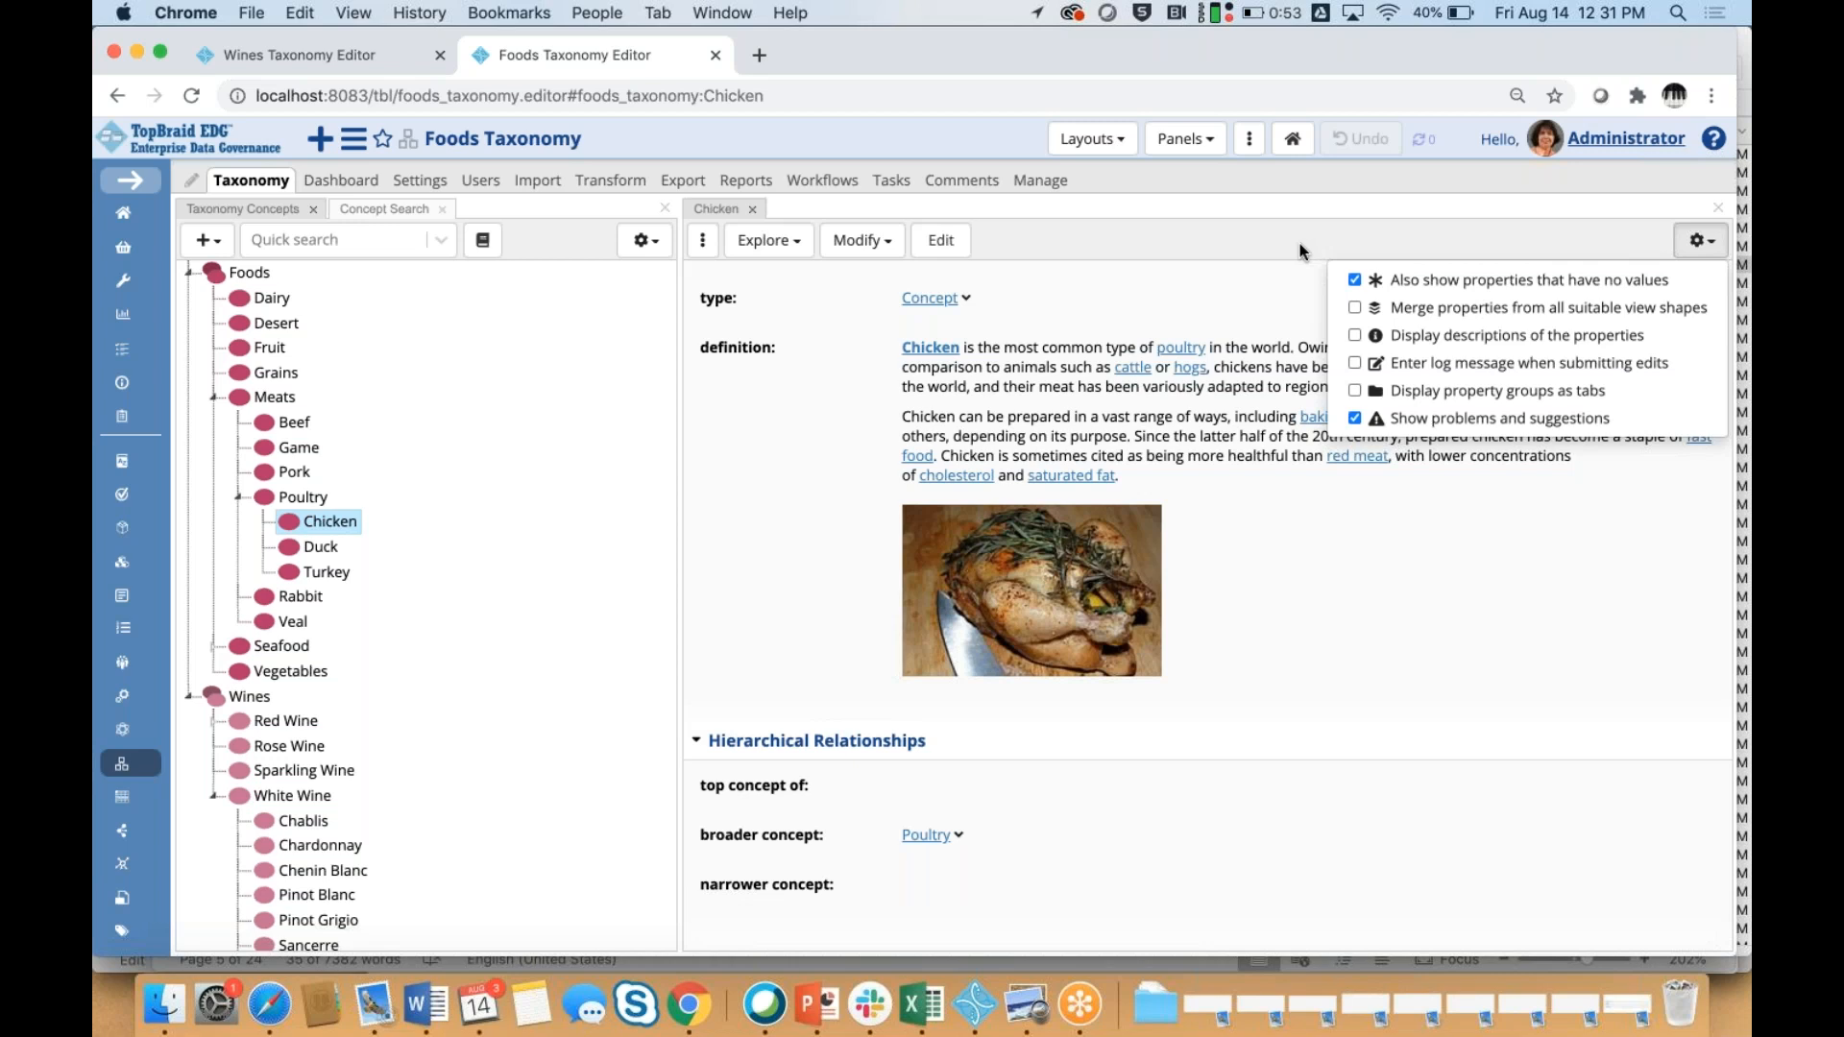
Add Chardonnay as a related concept of Chicken and save the changes
{"action": "scroll", "coordinate": [1122, 763], "scroll_direction": "down", "scroll_amount": 5}
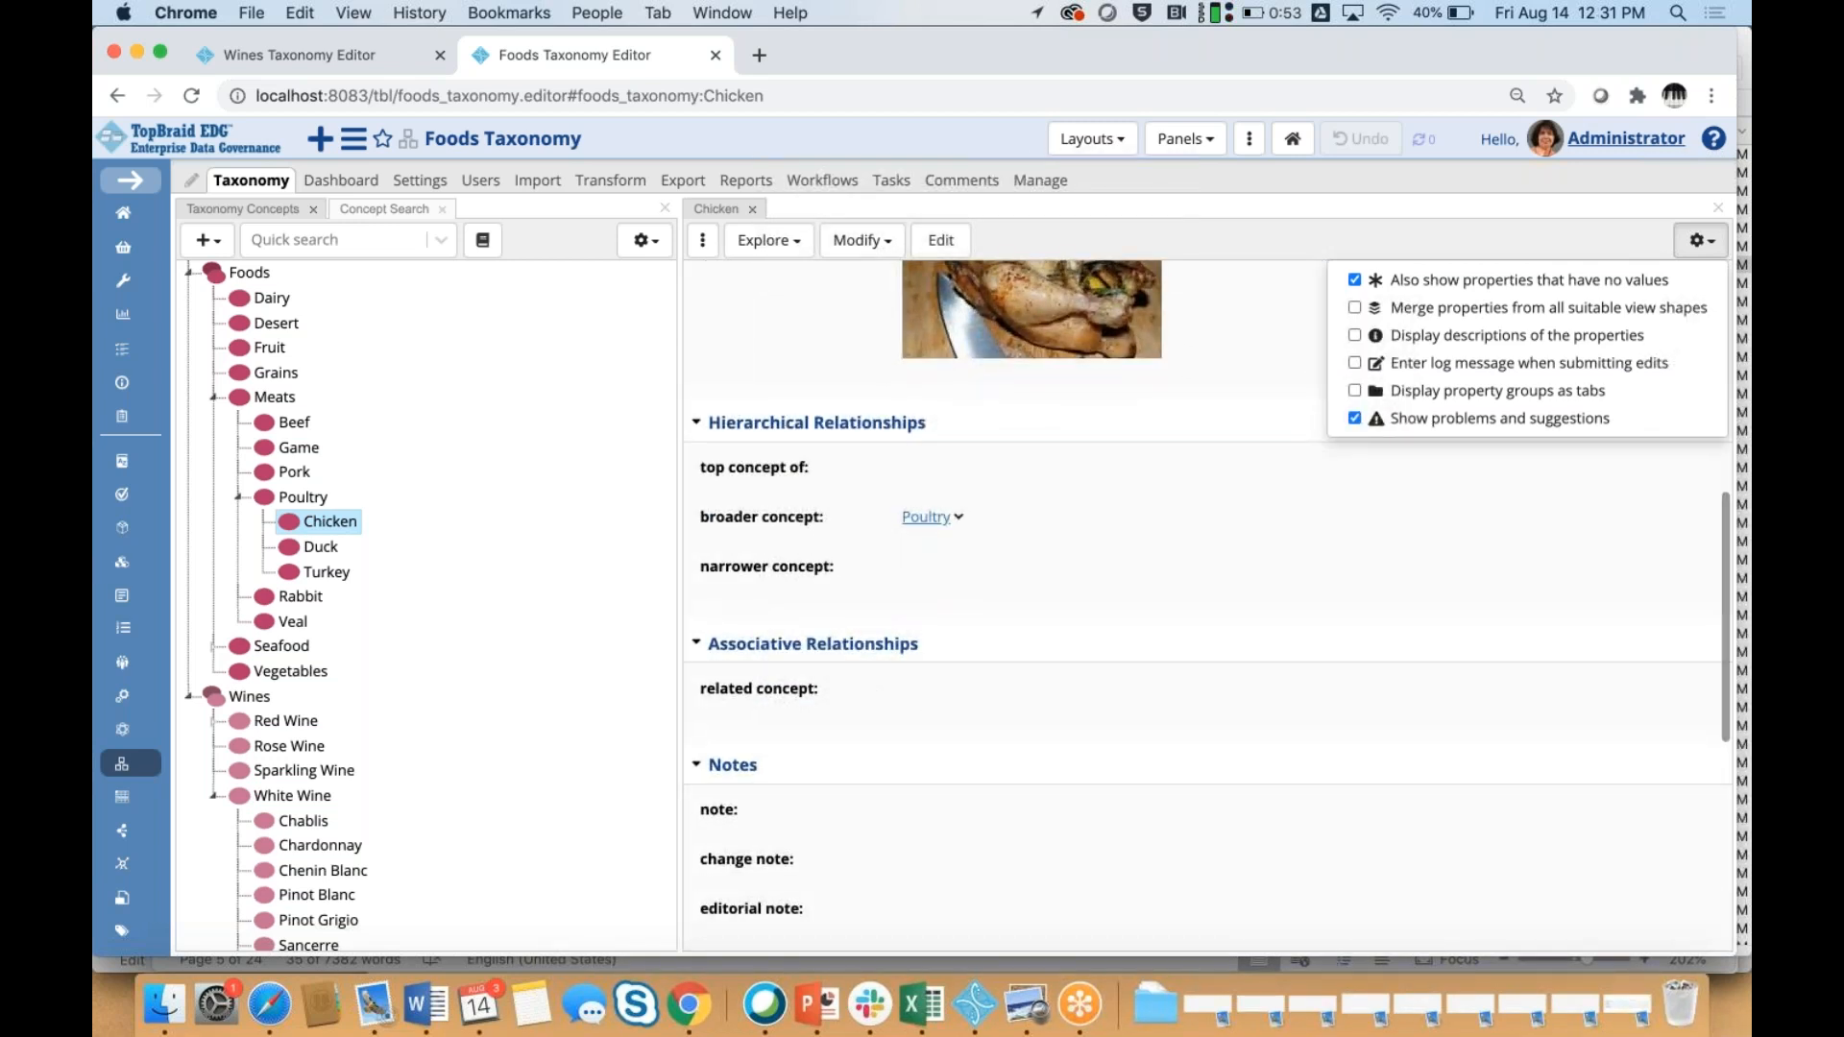
{"action": "double_click", "coordinate": [945, 687]}
{"action": "type", "text": "chard"}
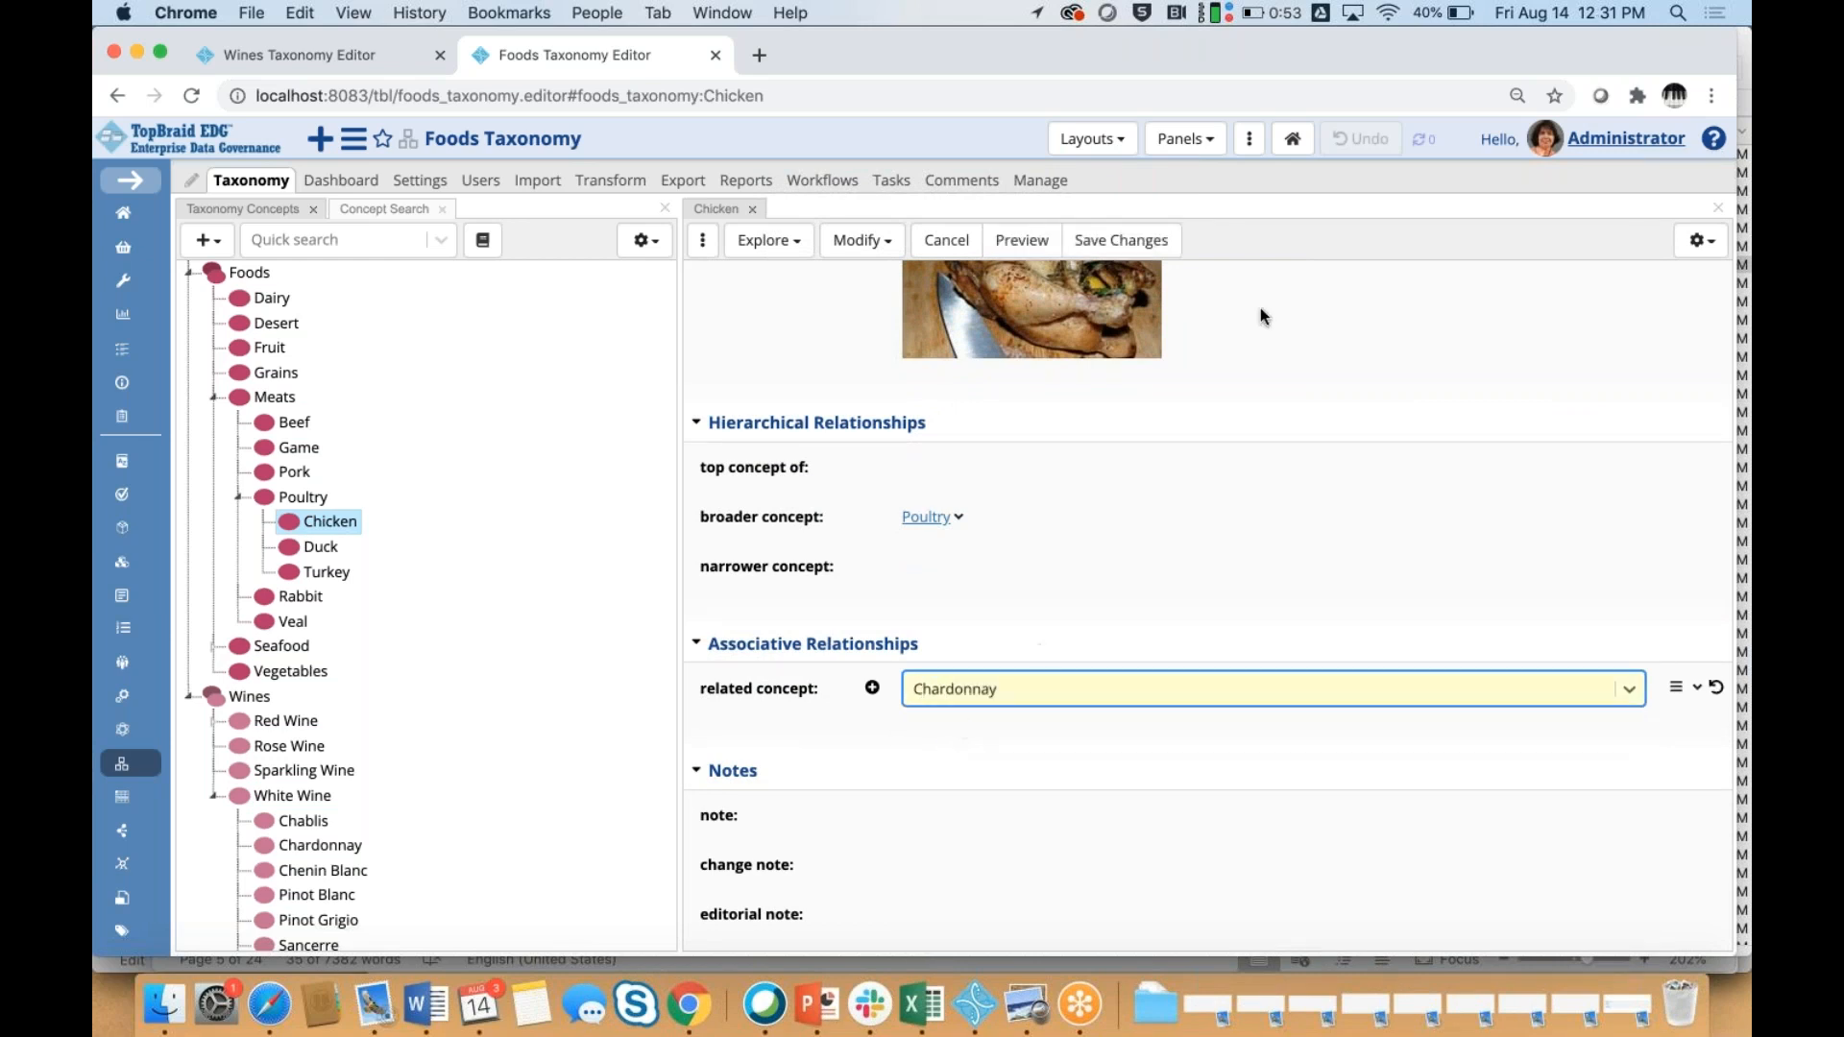
{"action": "left_click", "coordinate": [1120, 241]}
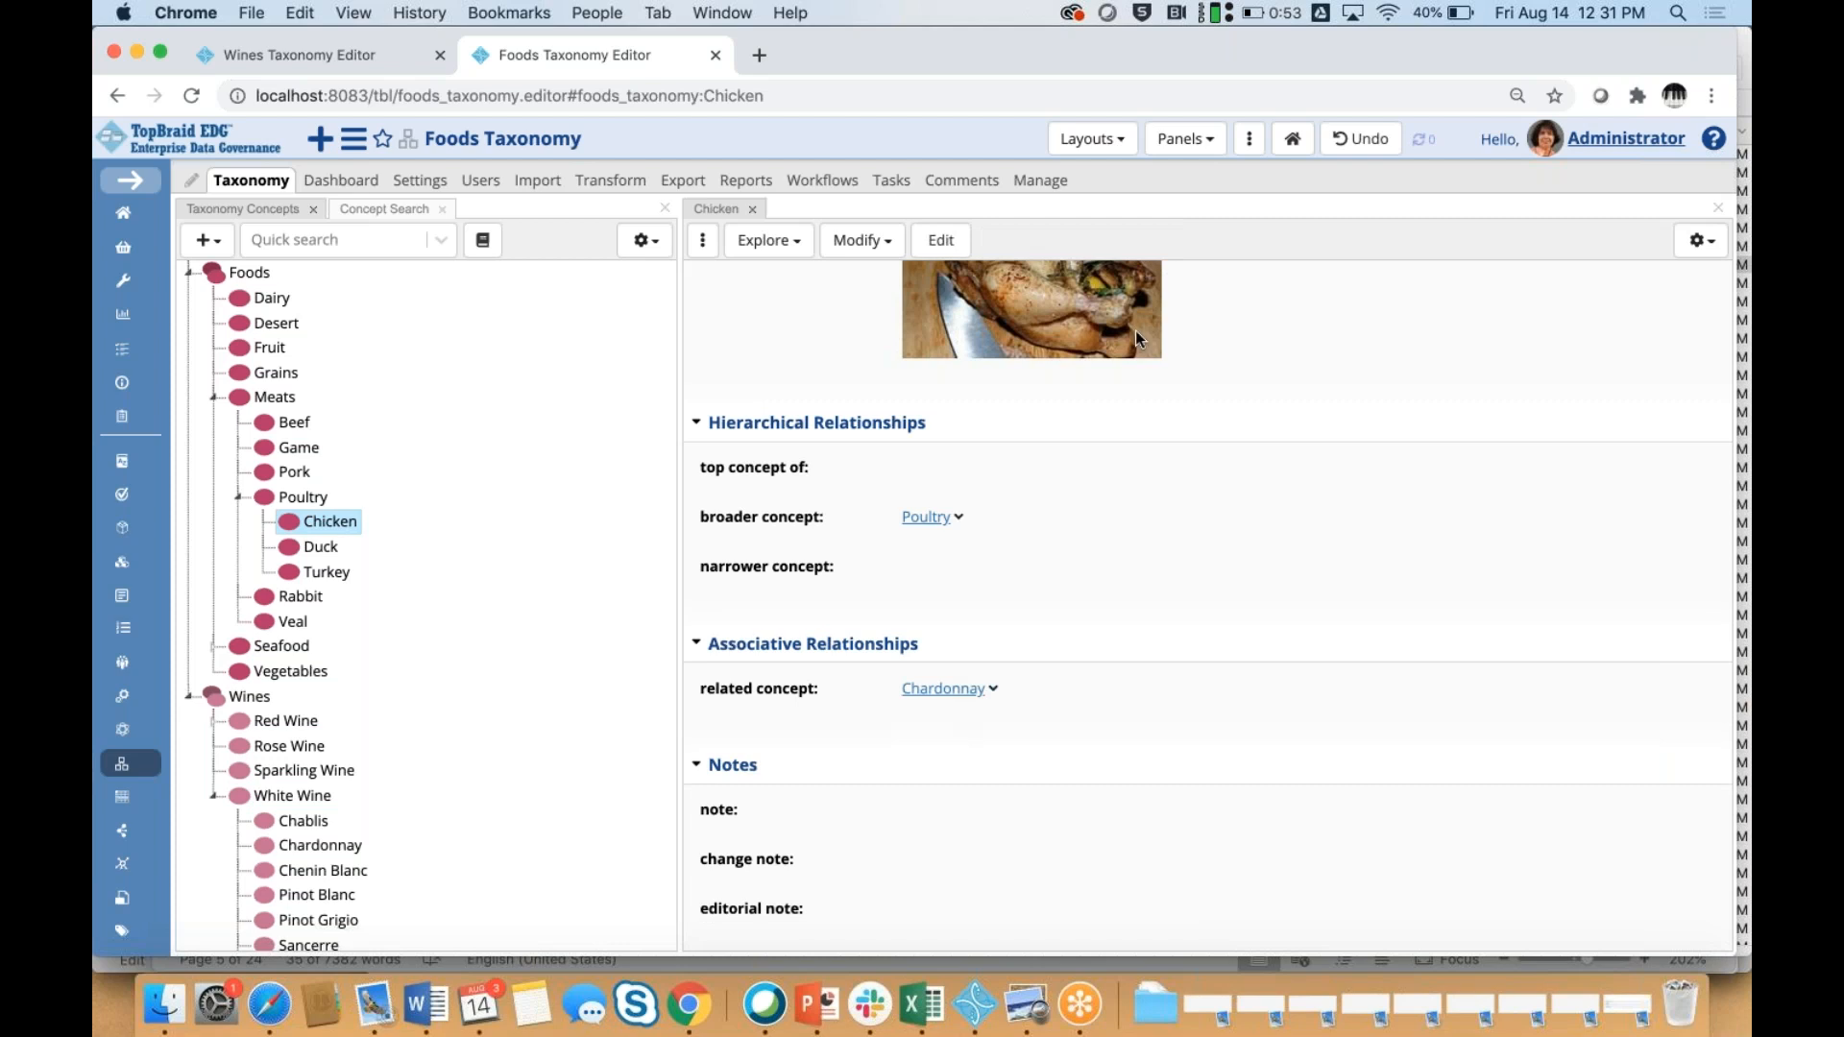
{"action": "left_click", "coordinate": [1554, 557]}
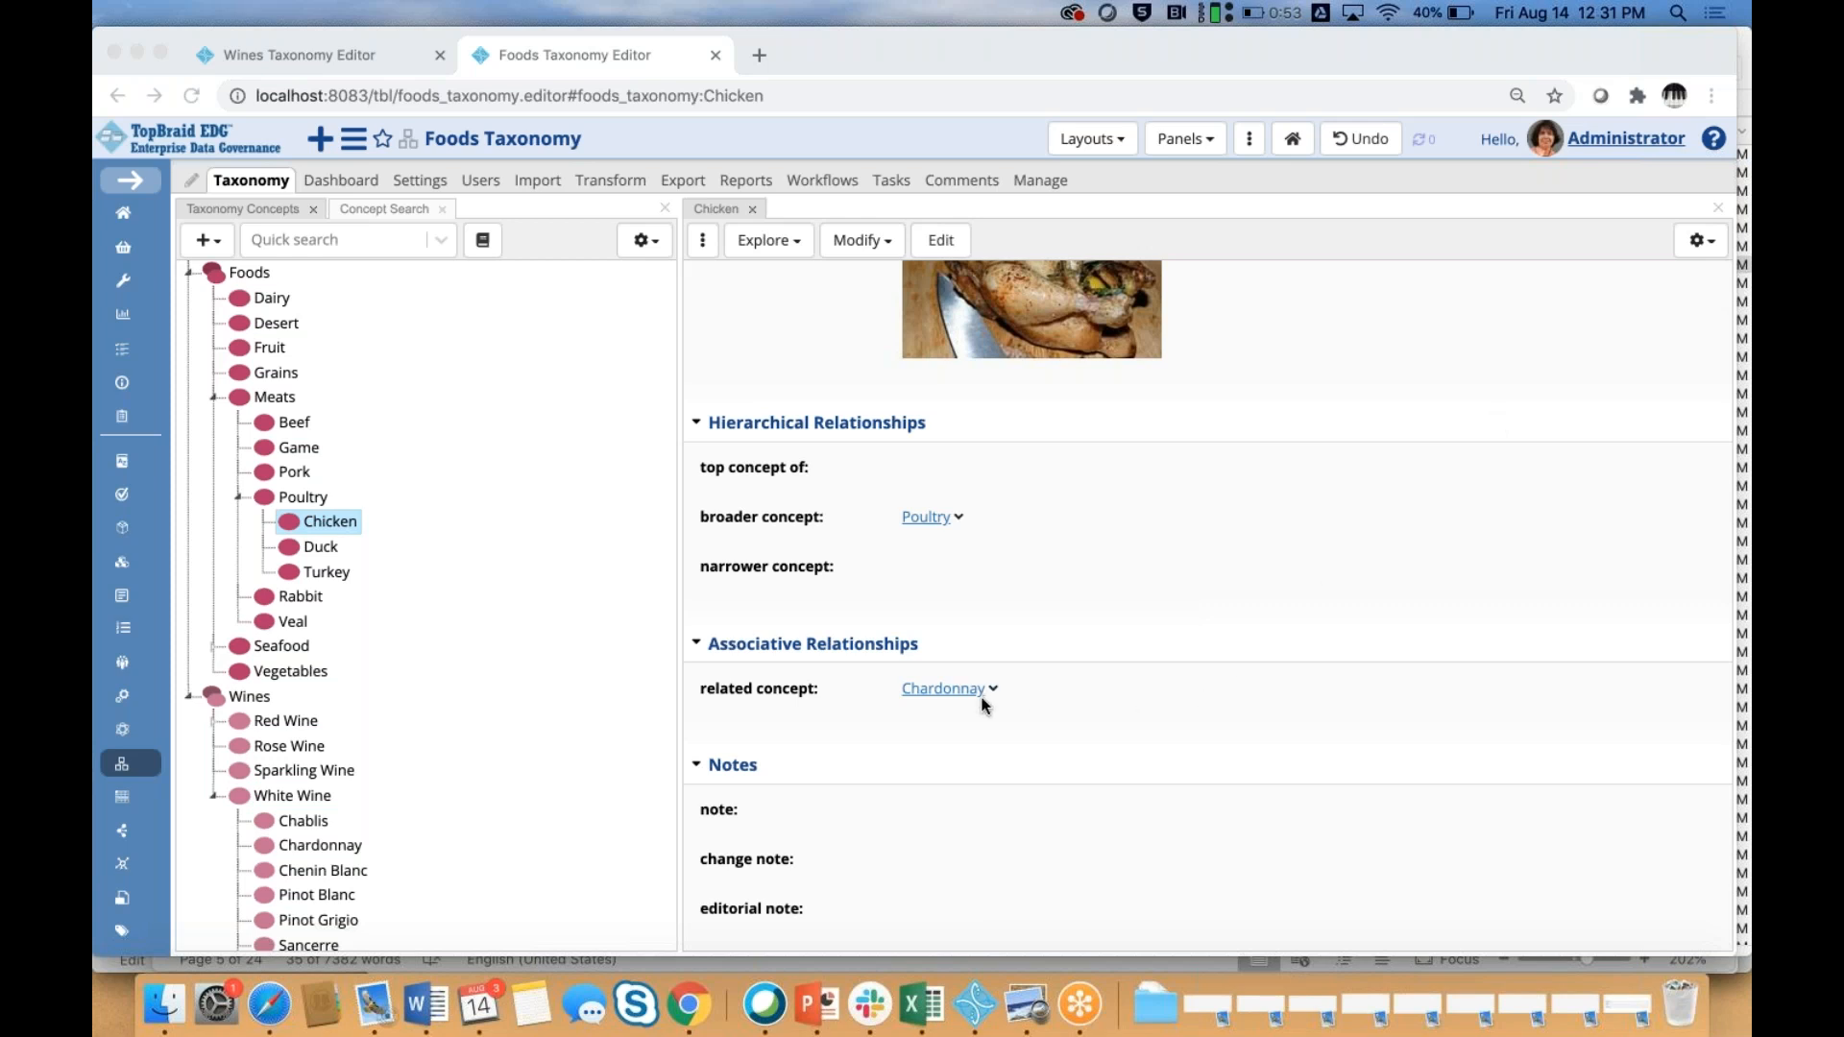
Follow Chicken's related concept link to Chardonnay and review its properties within the Foods Taxonomy
{"action": "left_click", "coordinate": [943, 688]}
{"action": "left_click", "coordinate": [937, 690]}
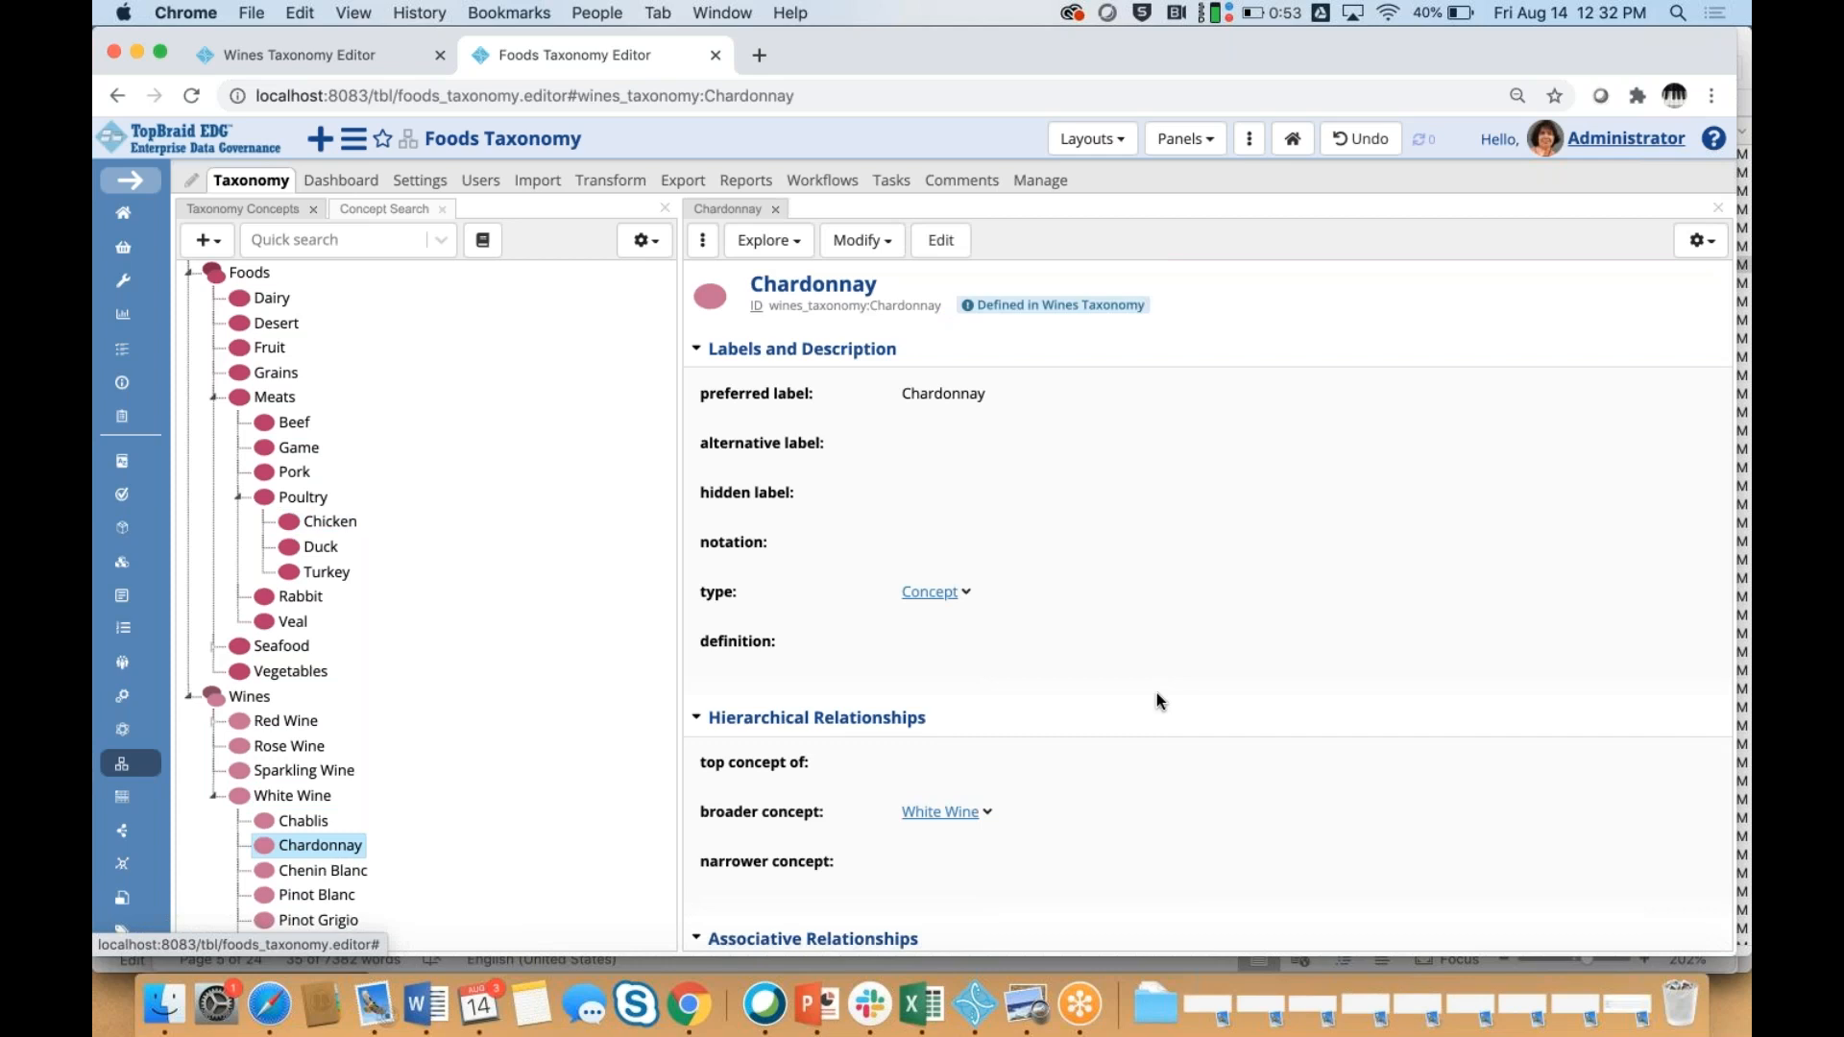
{"action": "scroll", "coordinate": [1156, 694], "scroll_direction": "down", "scroll_amount": 2}
{"action": "scroll", "coordinate": [1156, 693], "scroll_direction": "up", "scroll_amount": 2}
Switch to the Wines Taxonomy and open its Chardonnay concept to examine the properties there
{"action": "left_click", "coordinate": [317, 55]}
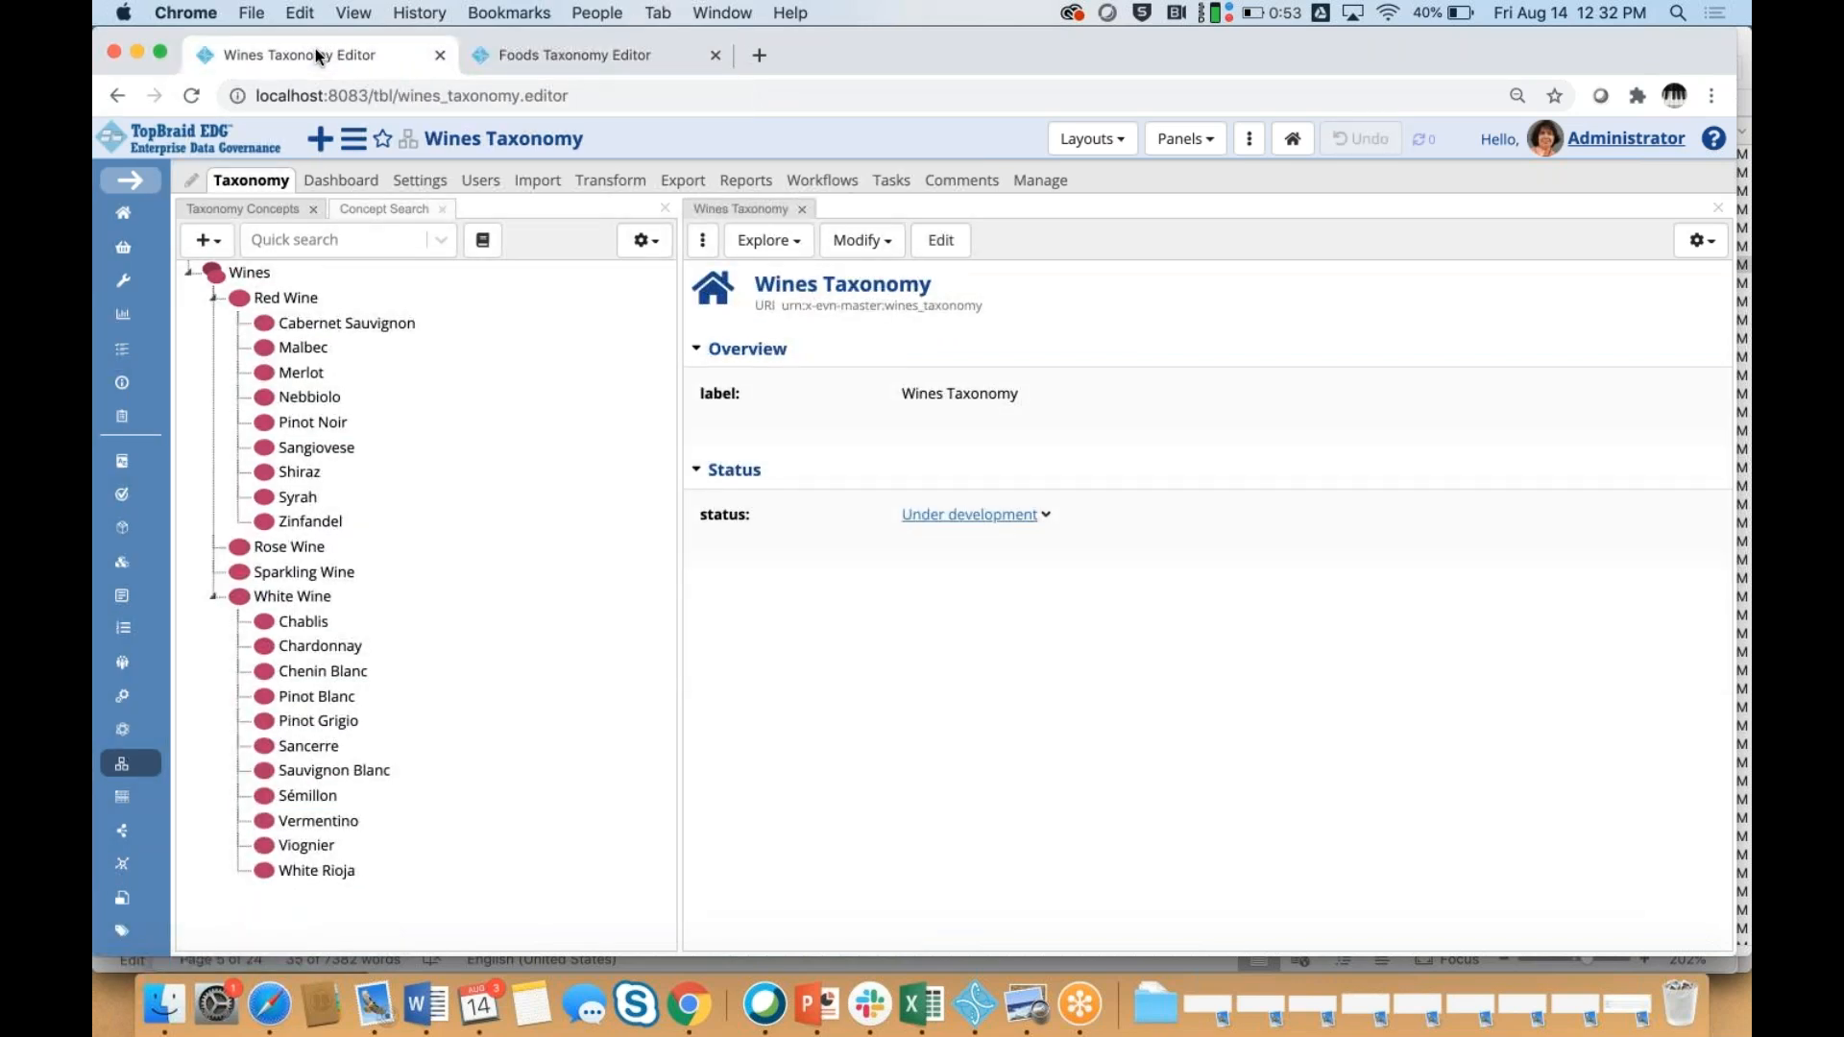
{"action": "left_click", "coordinate": [343, 649]}
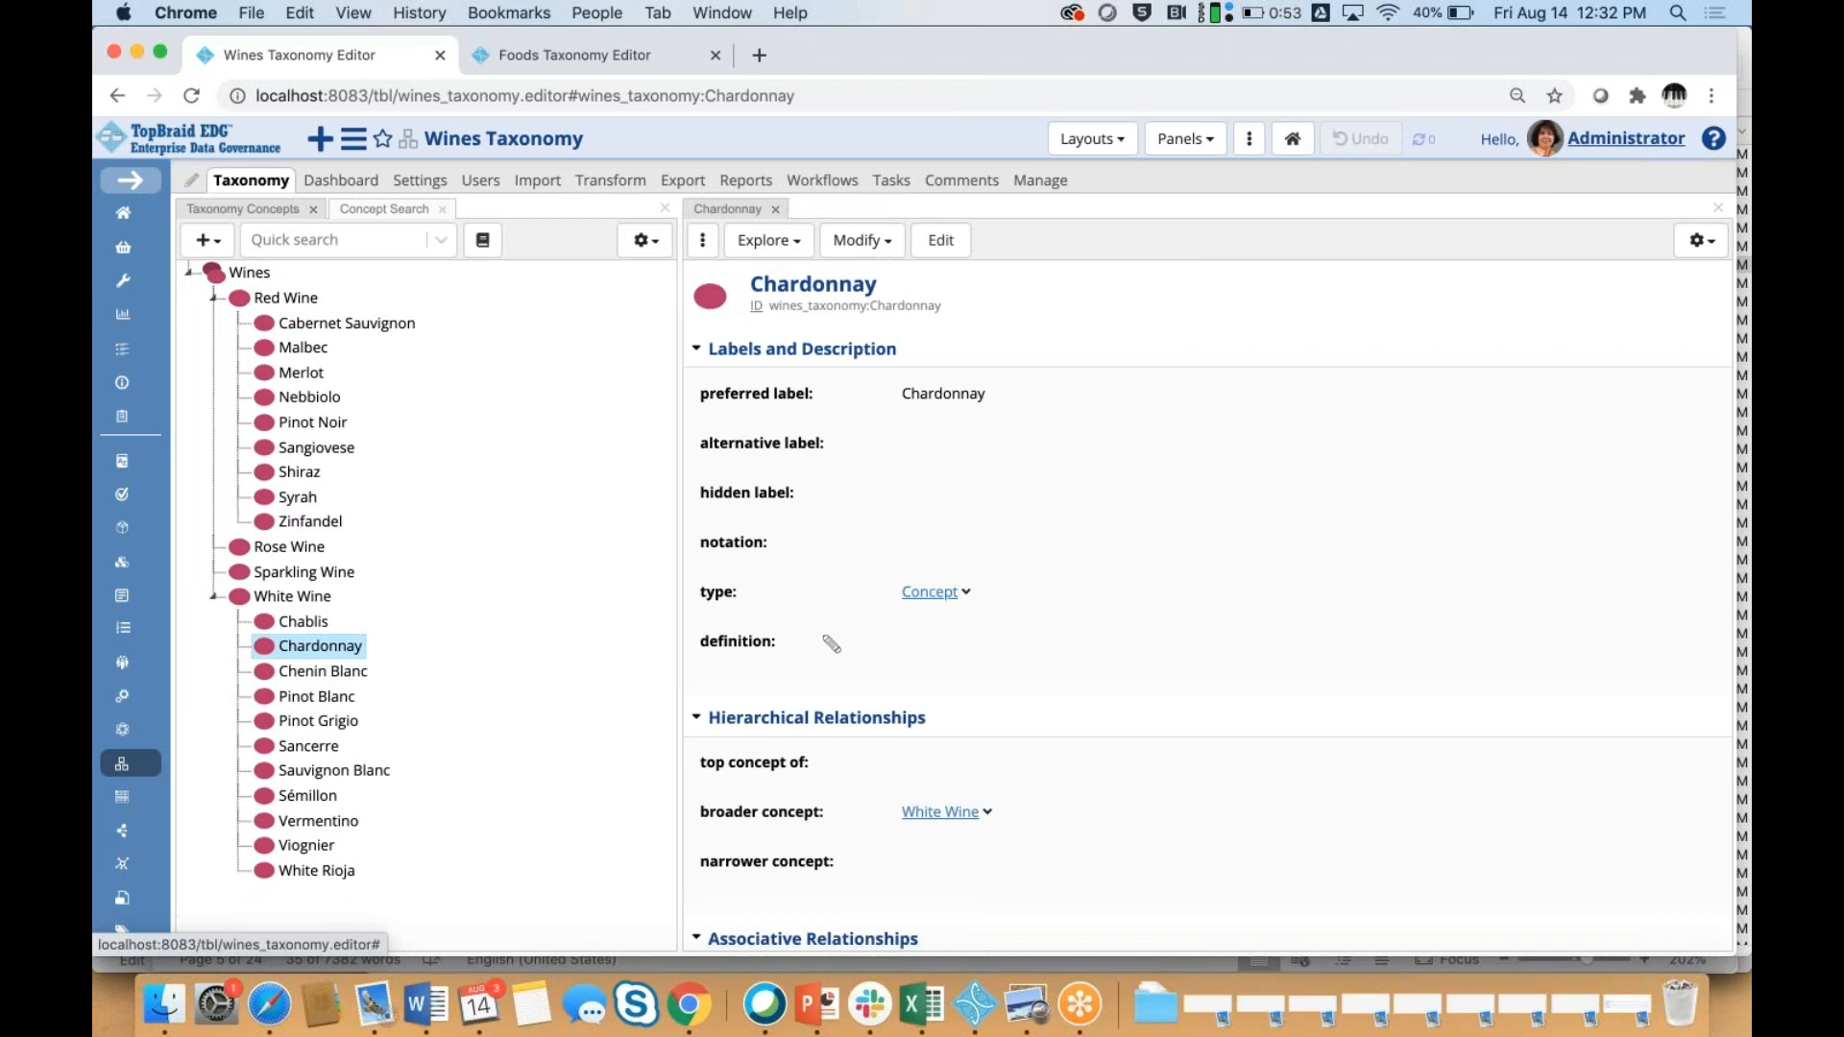
Add a definition describing Chardonnay's taste, body and flavors in the Wines Taxonomy, save it, and reload the Foods Taxonomy to check the definition there
{"action": "left_click", "coordinate": [832, 644]}
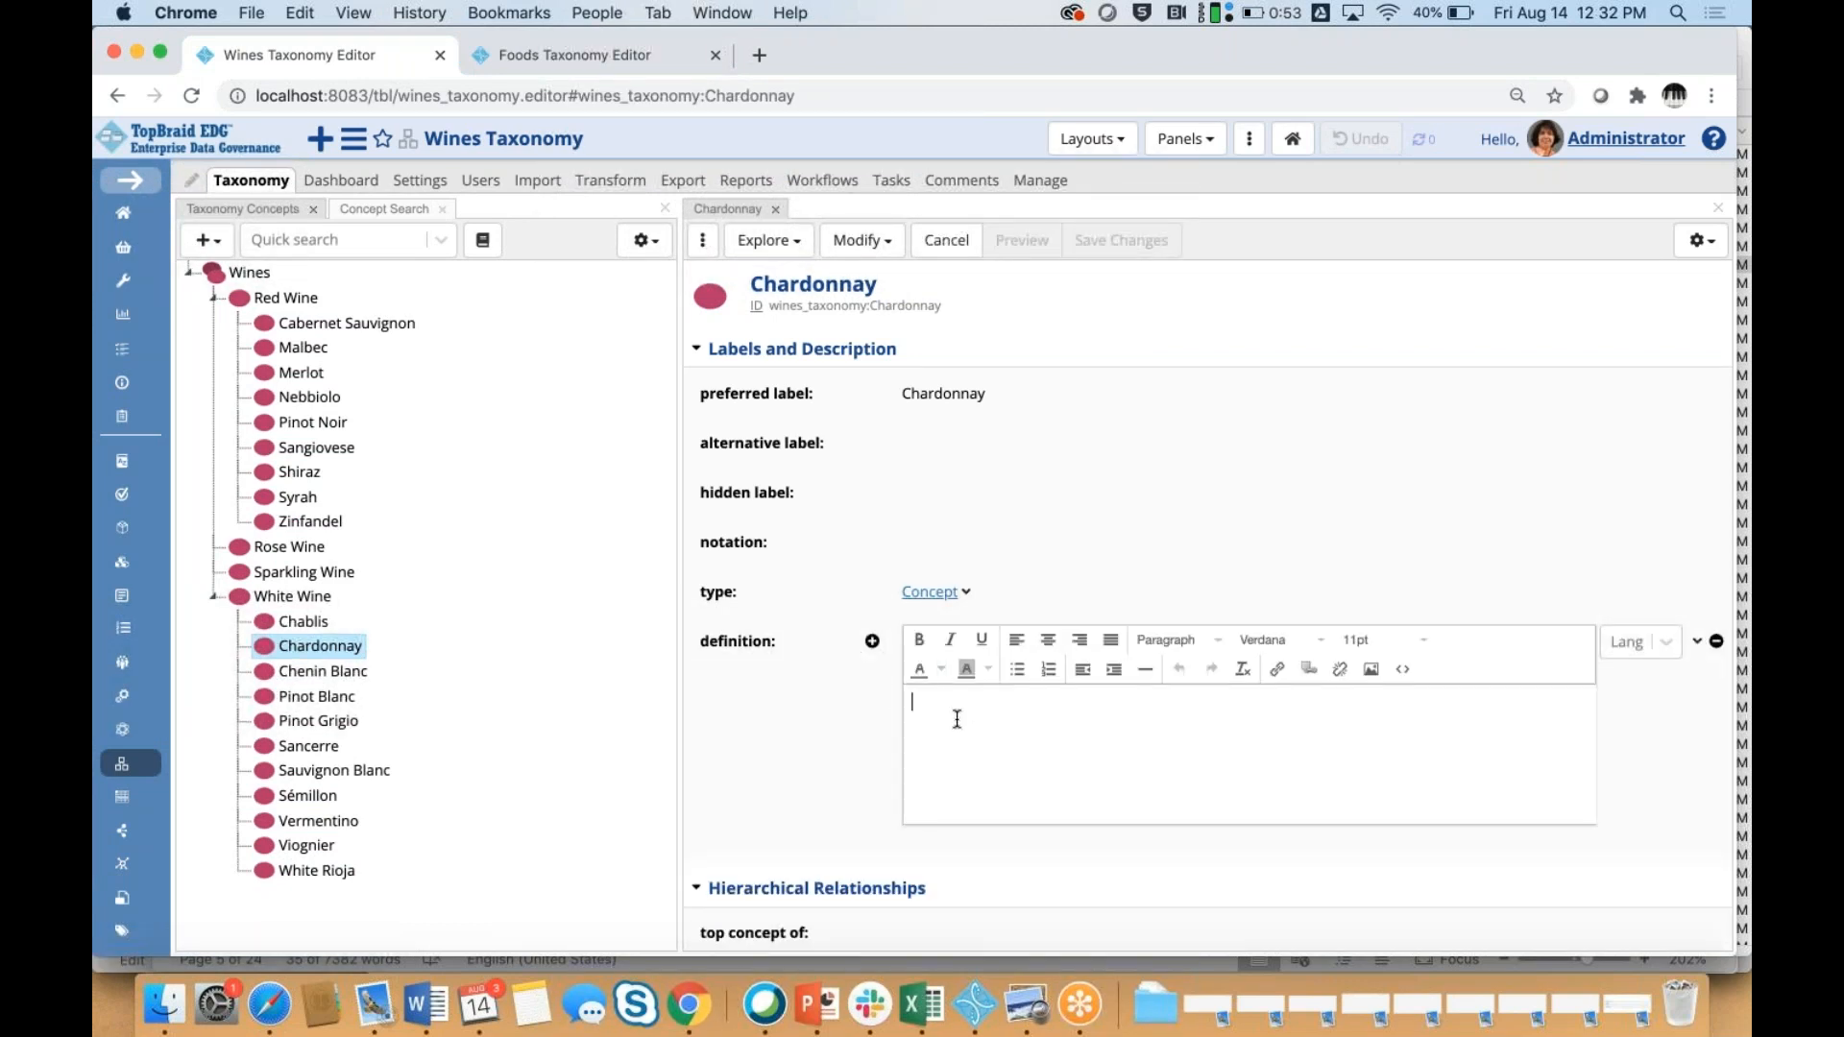
{"action": "type", "text": "Chardonnay can taste different, depending on where it grows and how it’s made. But typically, Chardonnay is a dry, medium- to full-bodied wine with moderate acidity and alcohol. Its flavors range from apple and lemon to papaya and pineapple, and it also shows notes of vanilla when it’s aged with oak."}
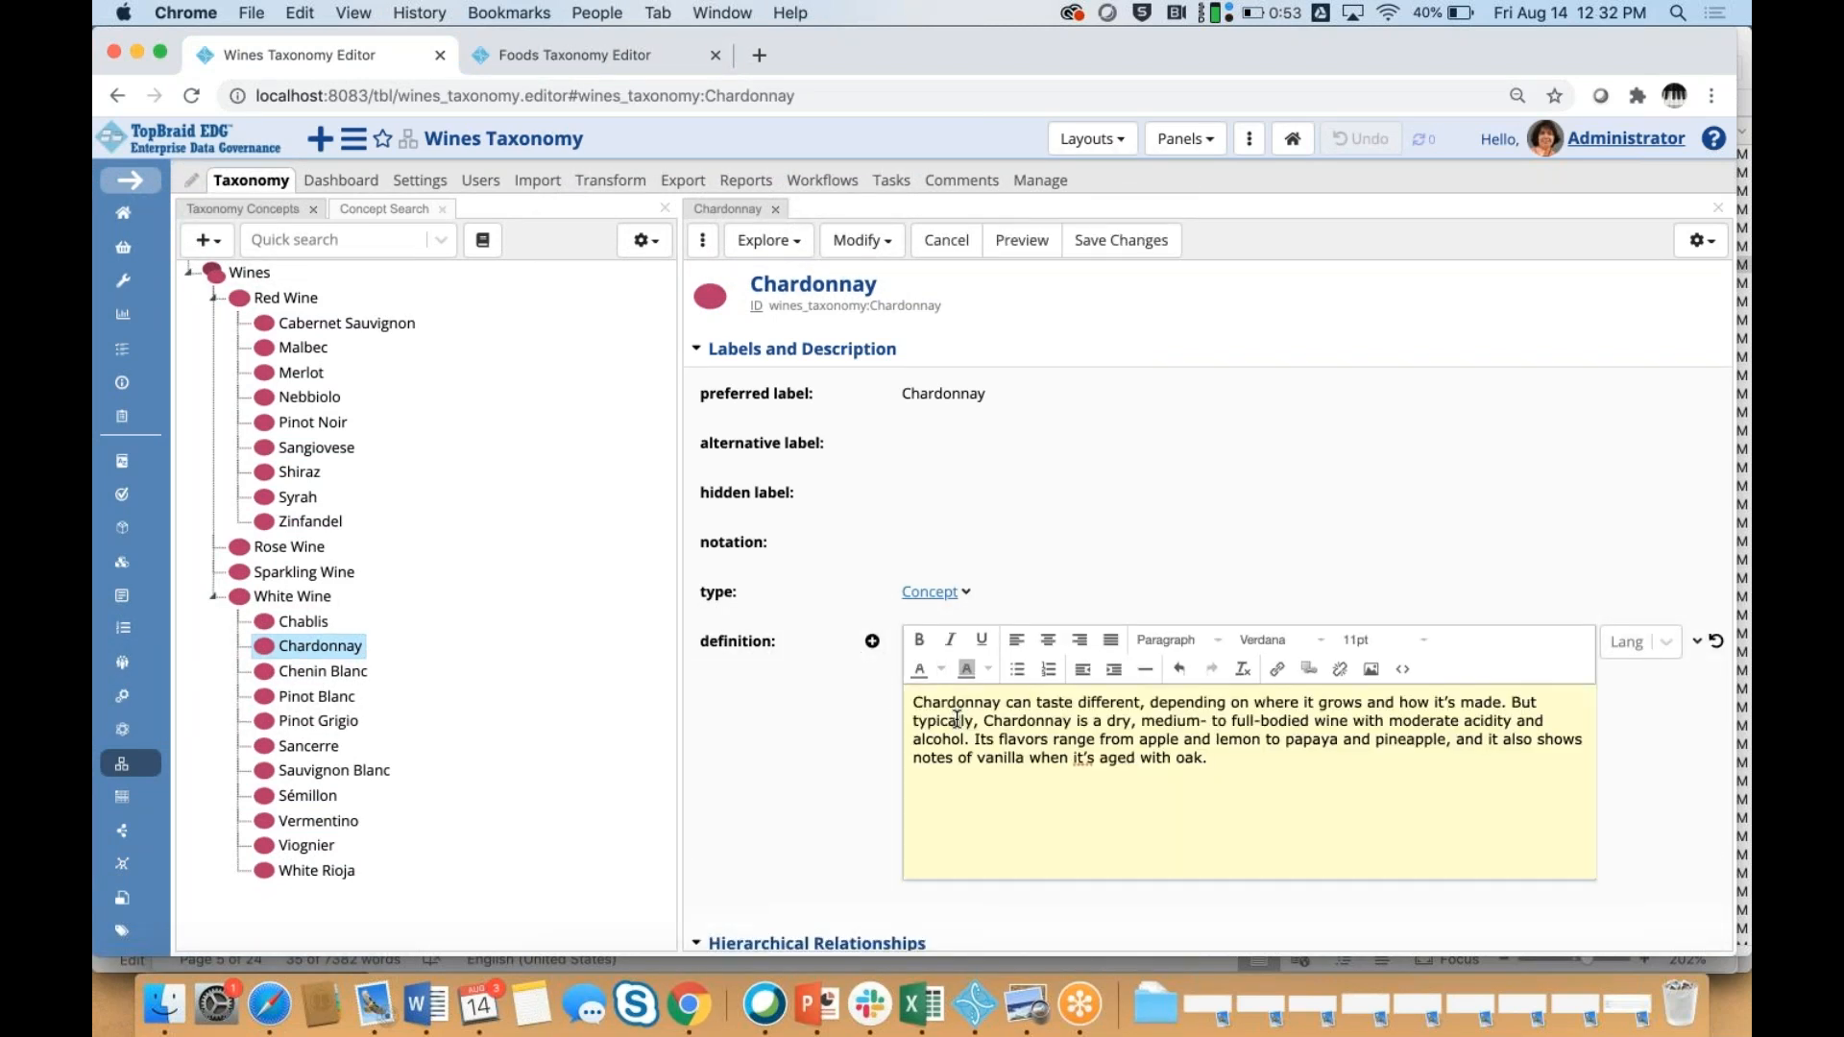
{"action": "left_click", "coordinate": [1120, 240]}
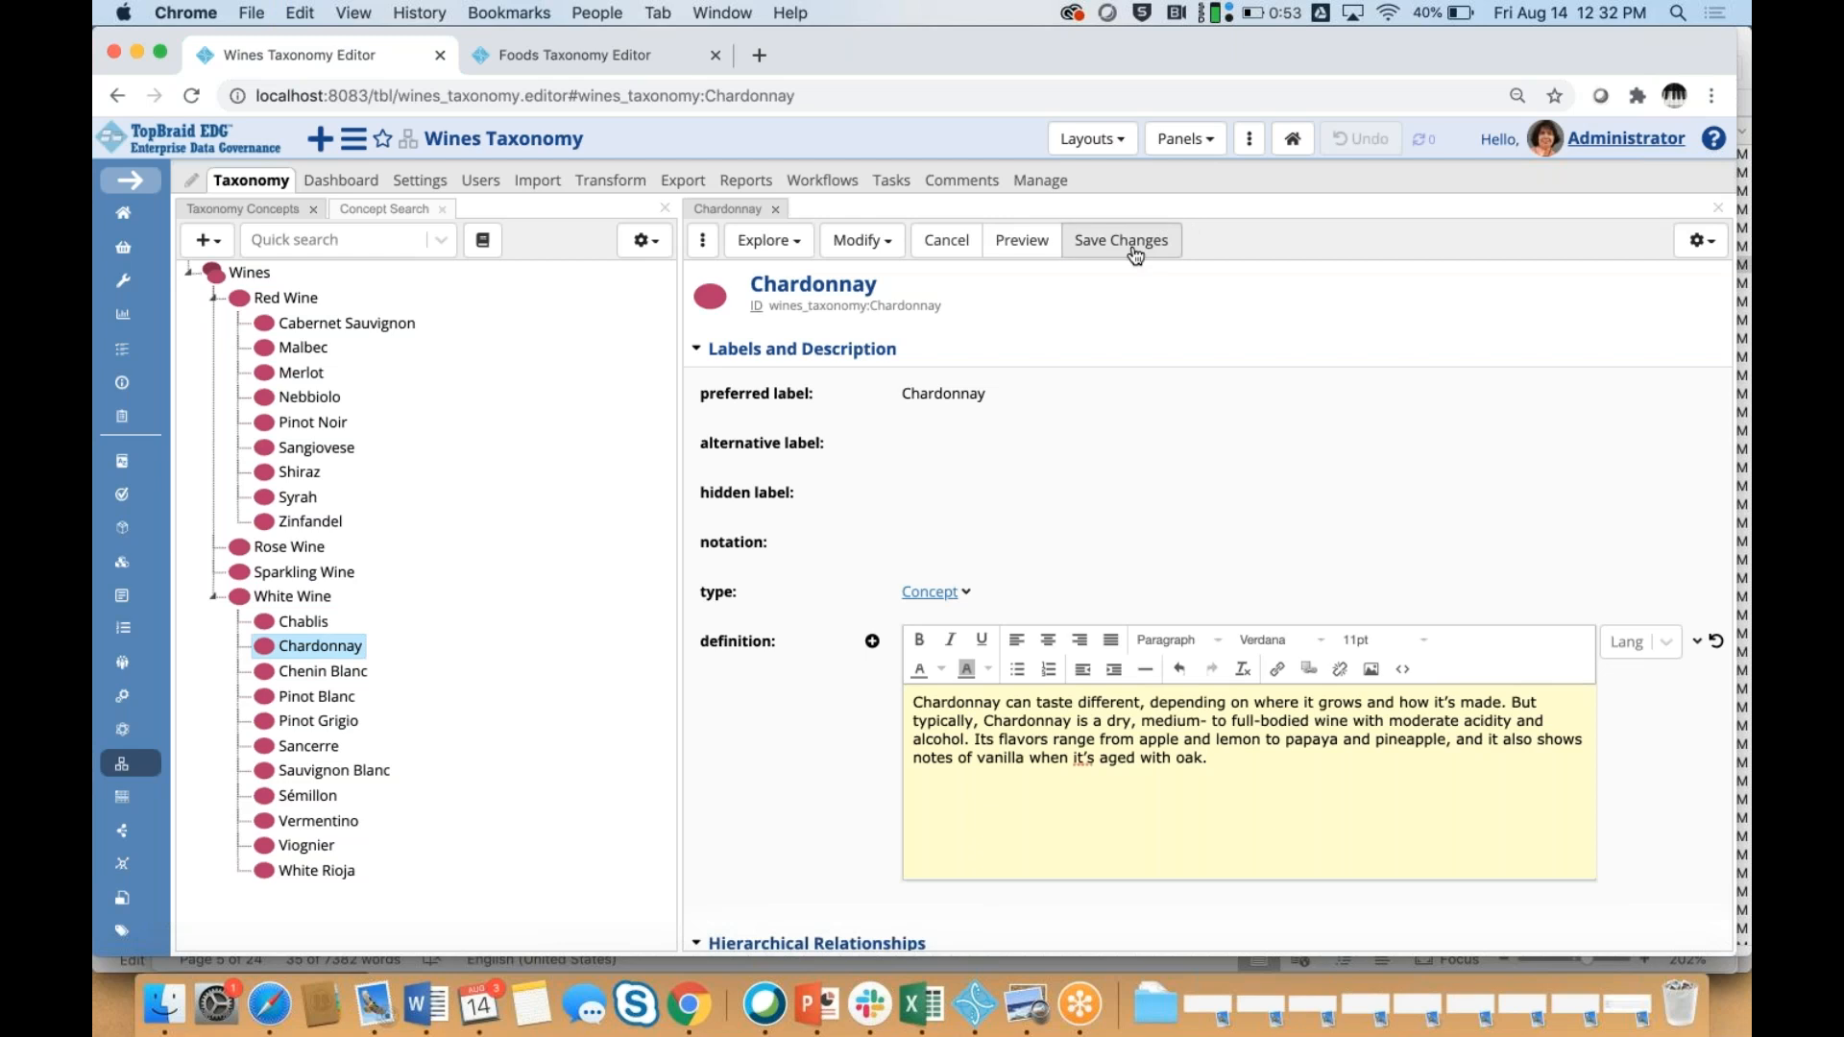
{"action": "left_click", "coordinate": [571, 56]}
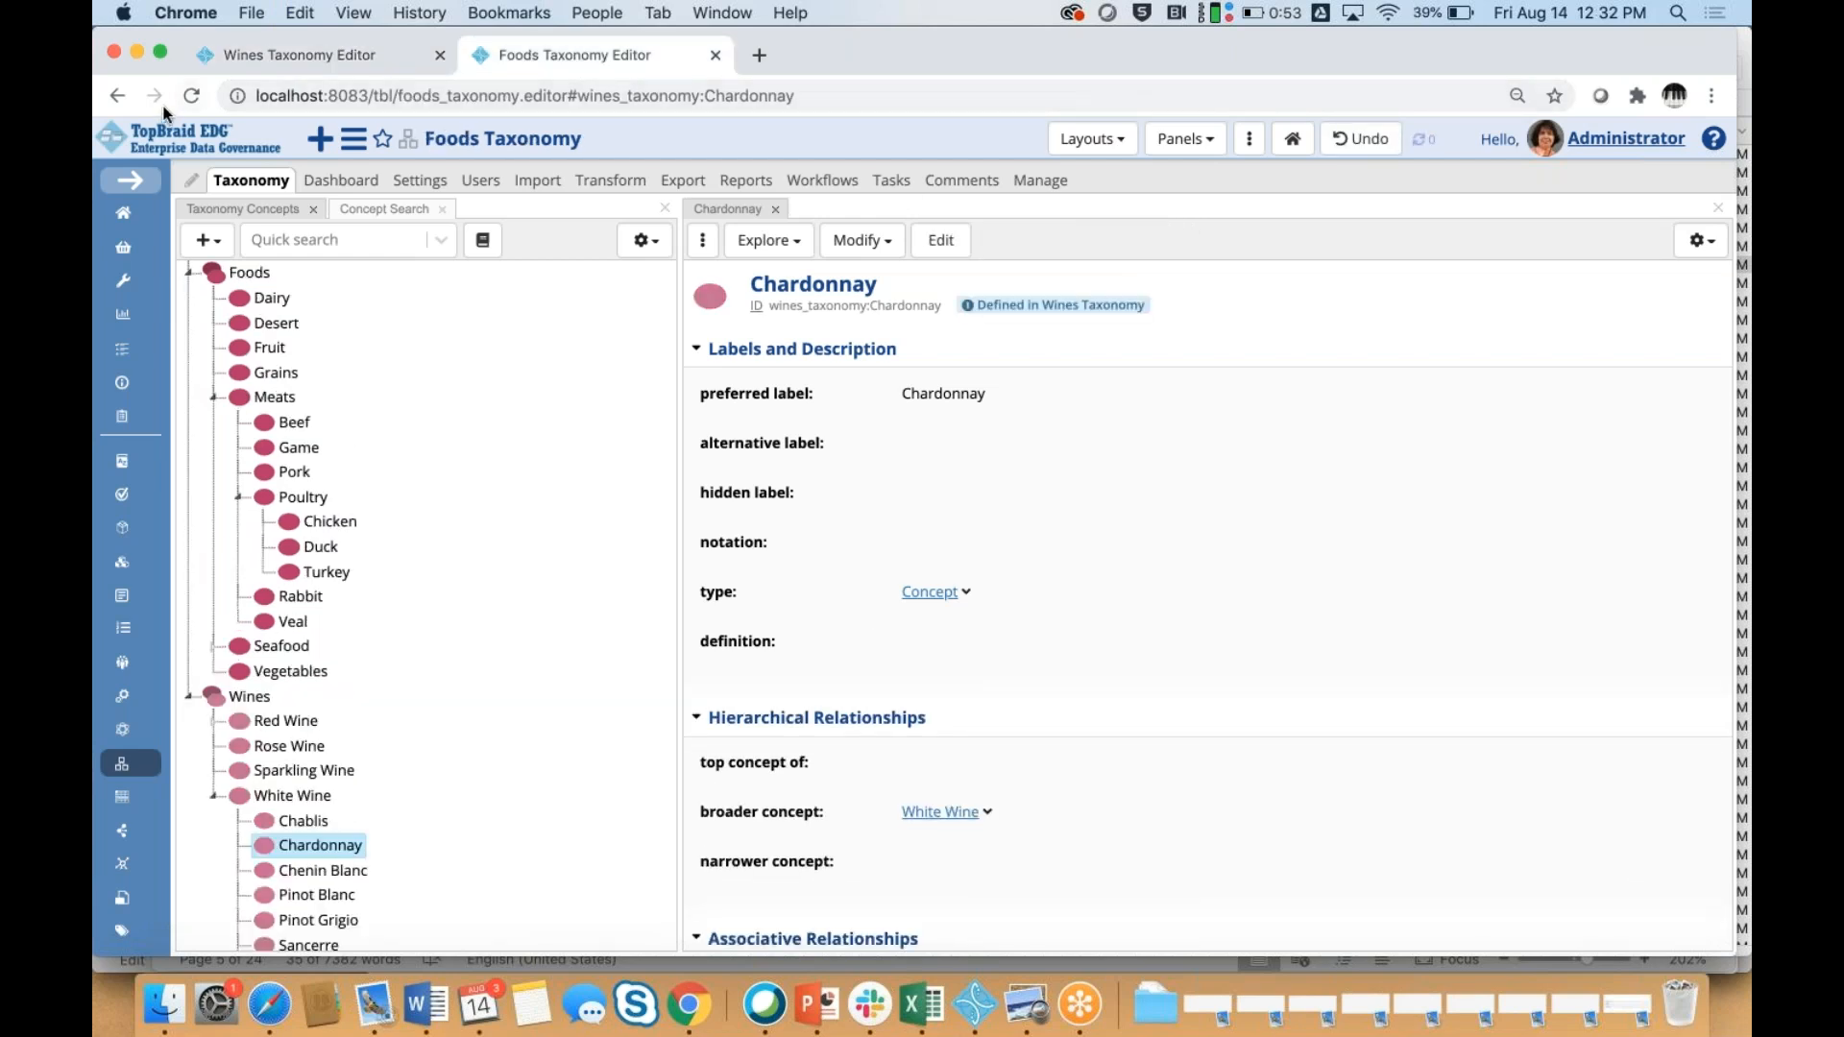
{"action": "left_click", "coordinate": [190, 97]}
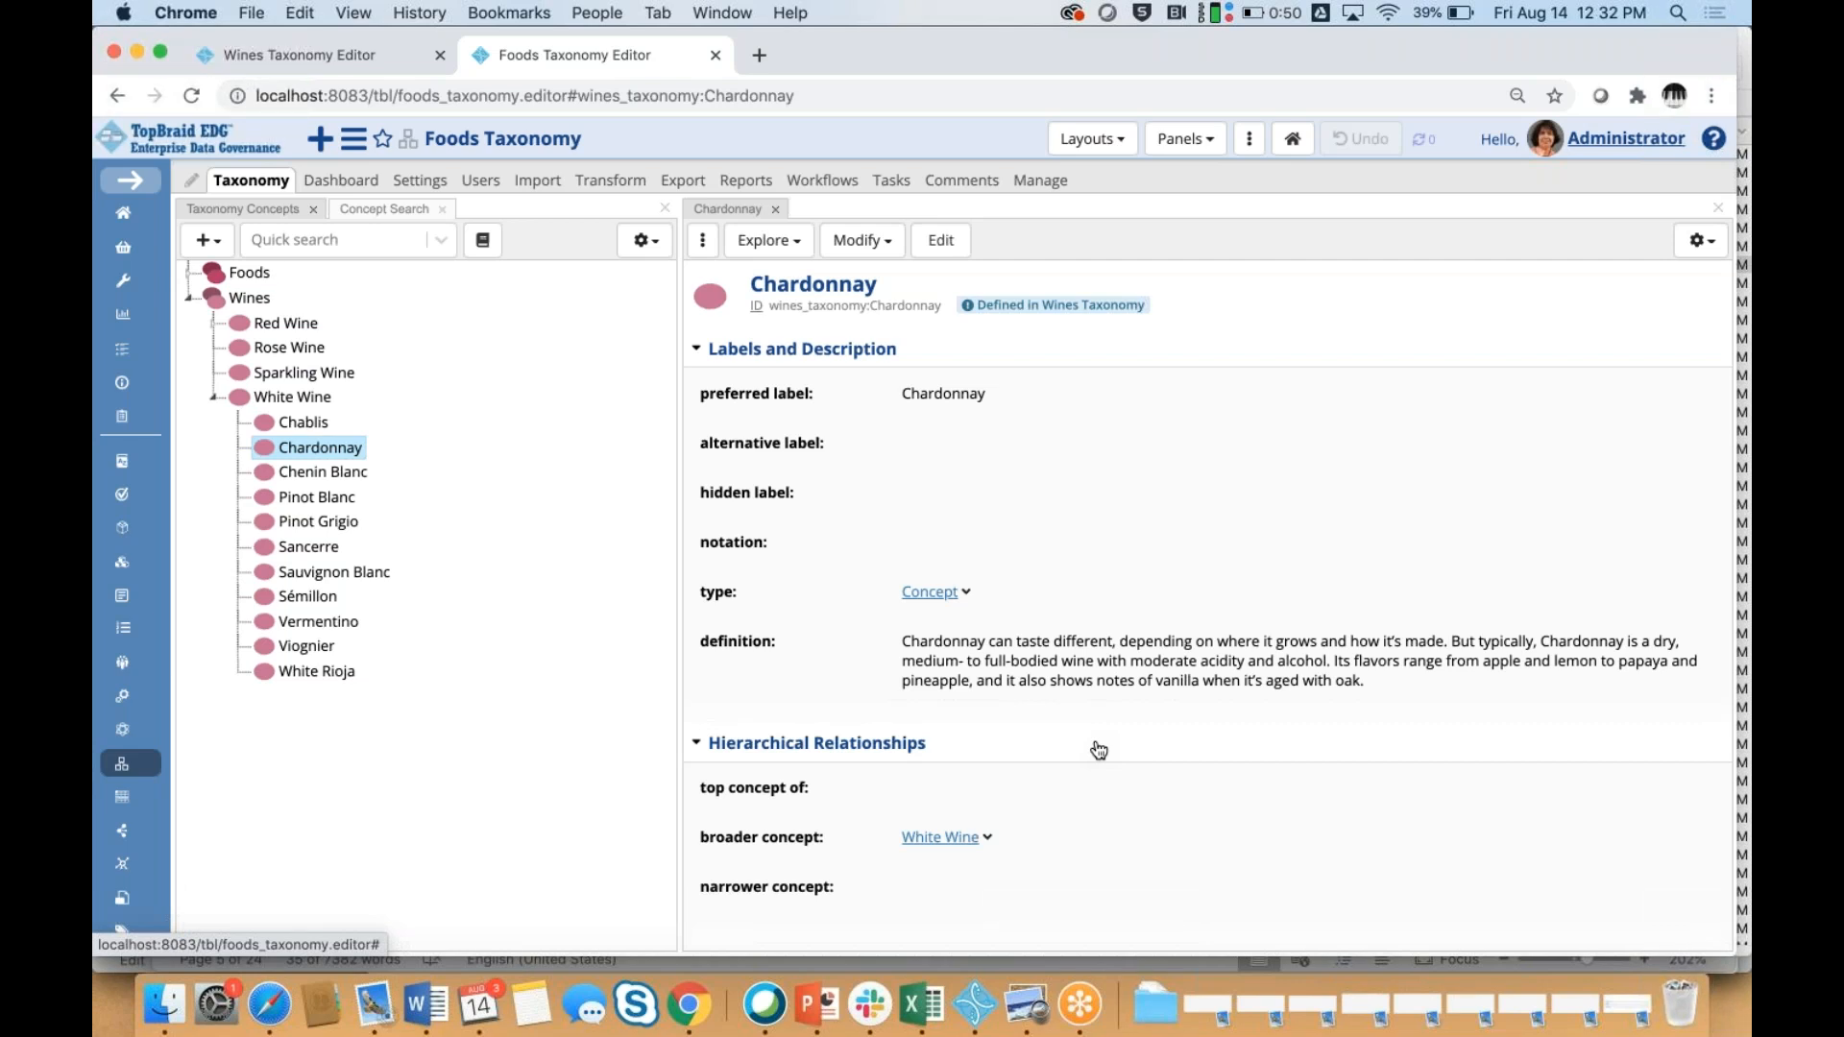
Find the Chicken concept in the Foods Taxonomy, remove its related concept Chardonnay, and save the changes
{"action": "left_click", "coordinate": [308, 245]}
{"action": "type", "text": "chick"}
{"action": "left_click", "coordinate": [297, 282]}
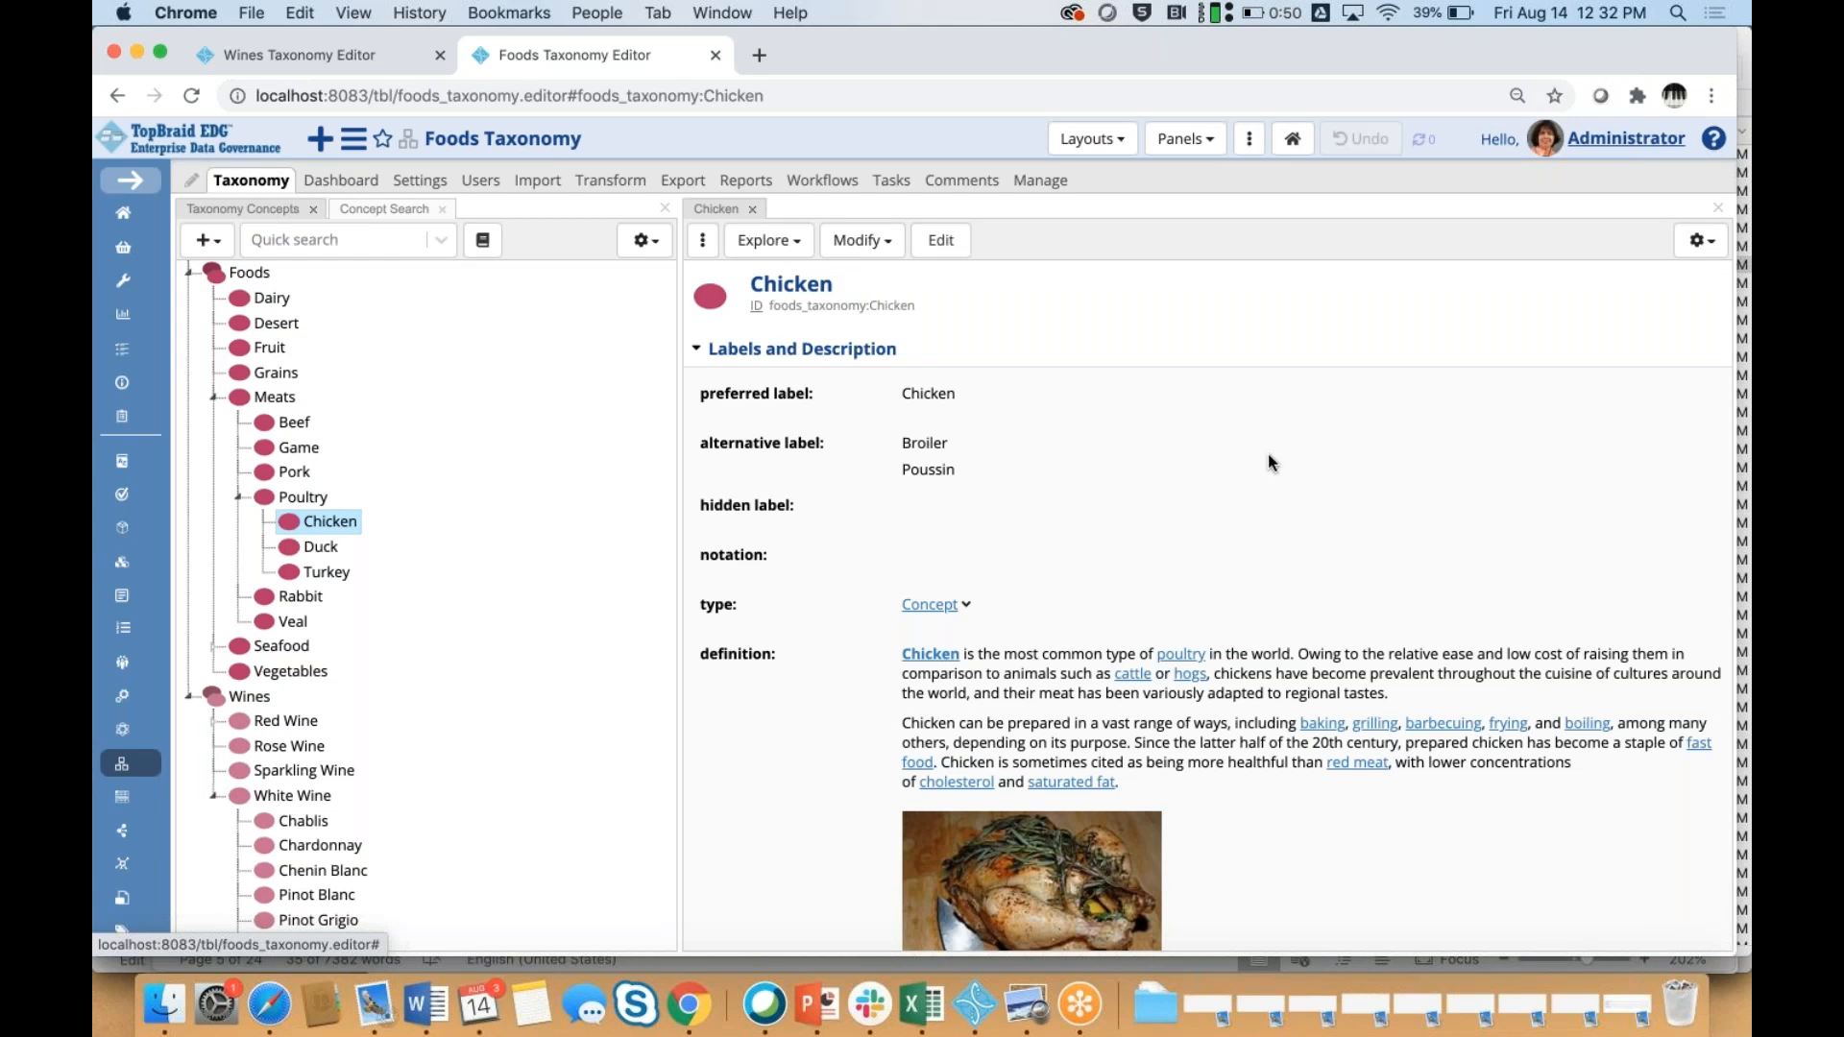
{"action": "scroll", "coordinate": [1268, 461], "scroll_direction": "down", "scroll_amount": 10}
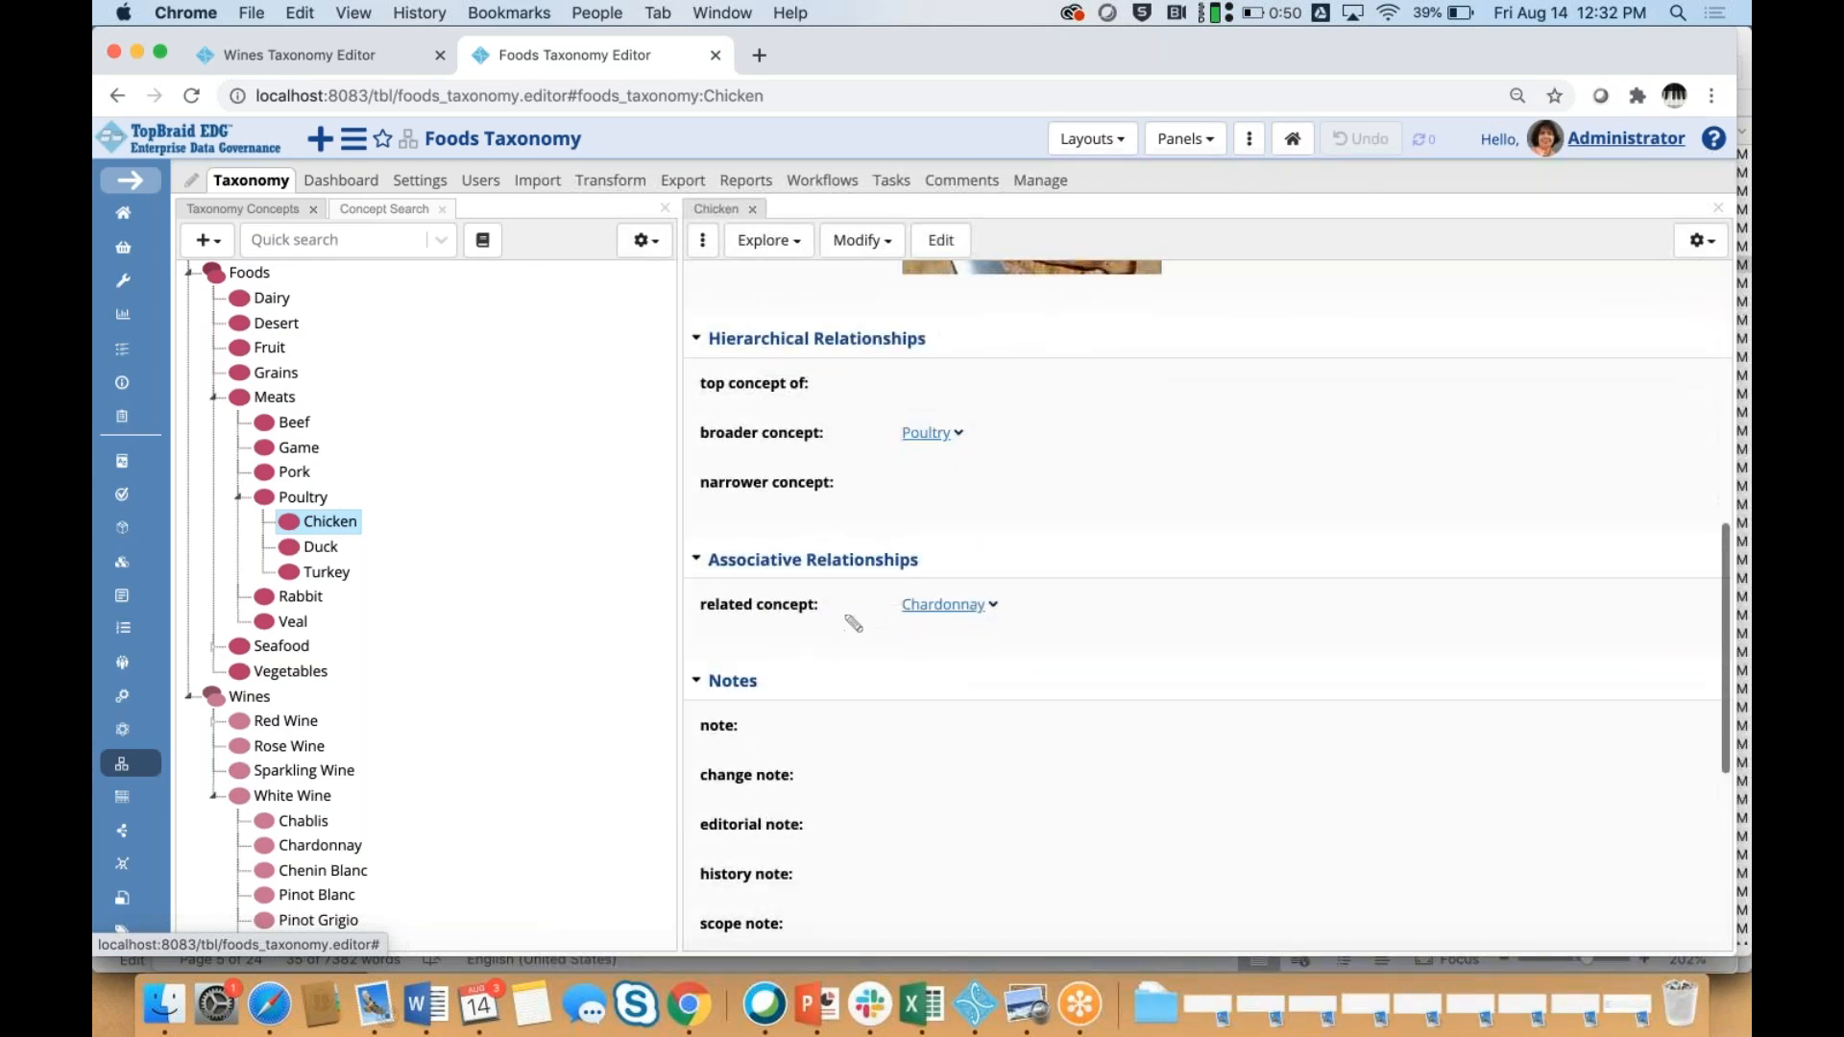
{"action": "left_click", "coordinate": [850, 616]}
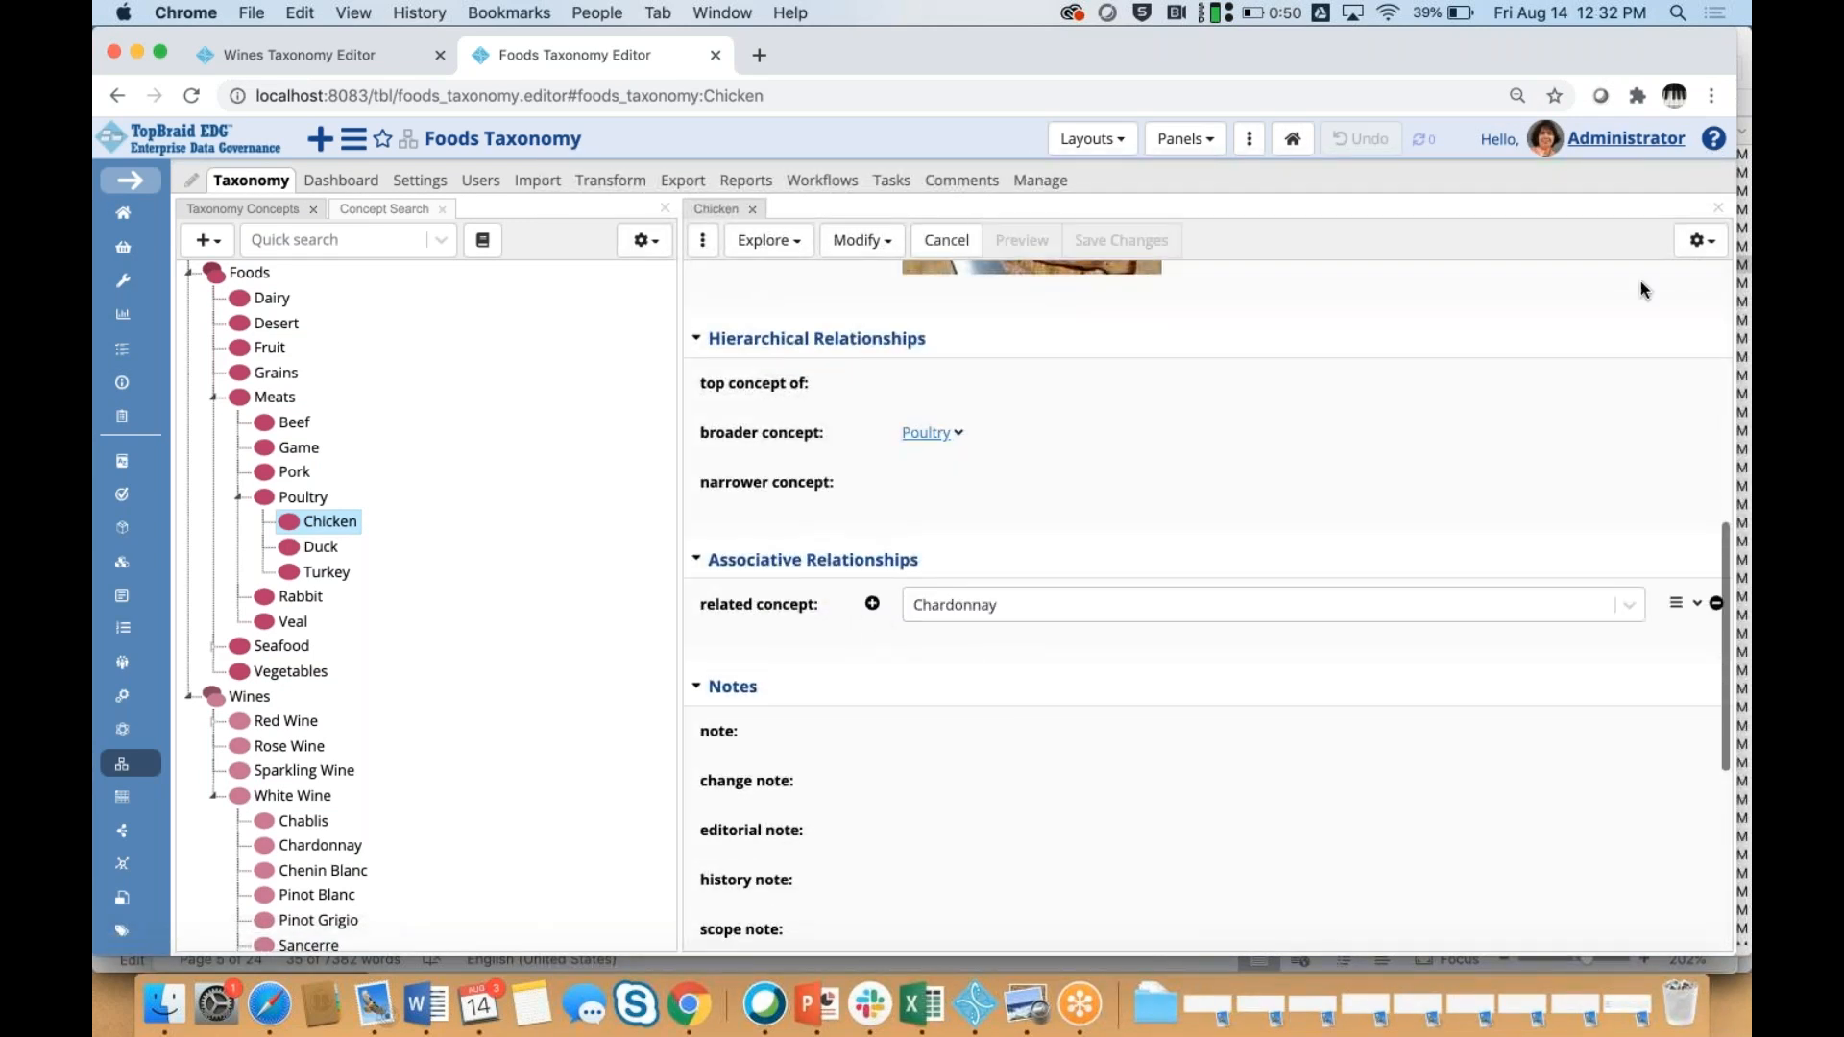
{"action": "left_click", "coordinate": [1717, 605]}
{"action": "left_click", "coordinate": [1717, 605]}
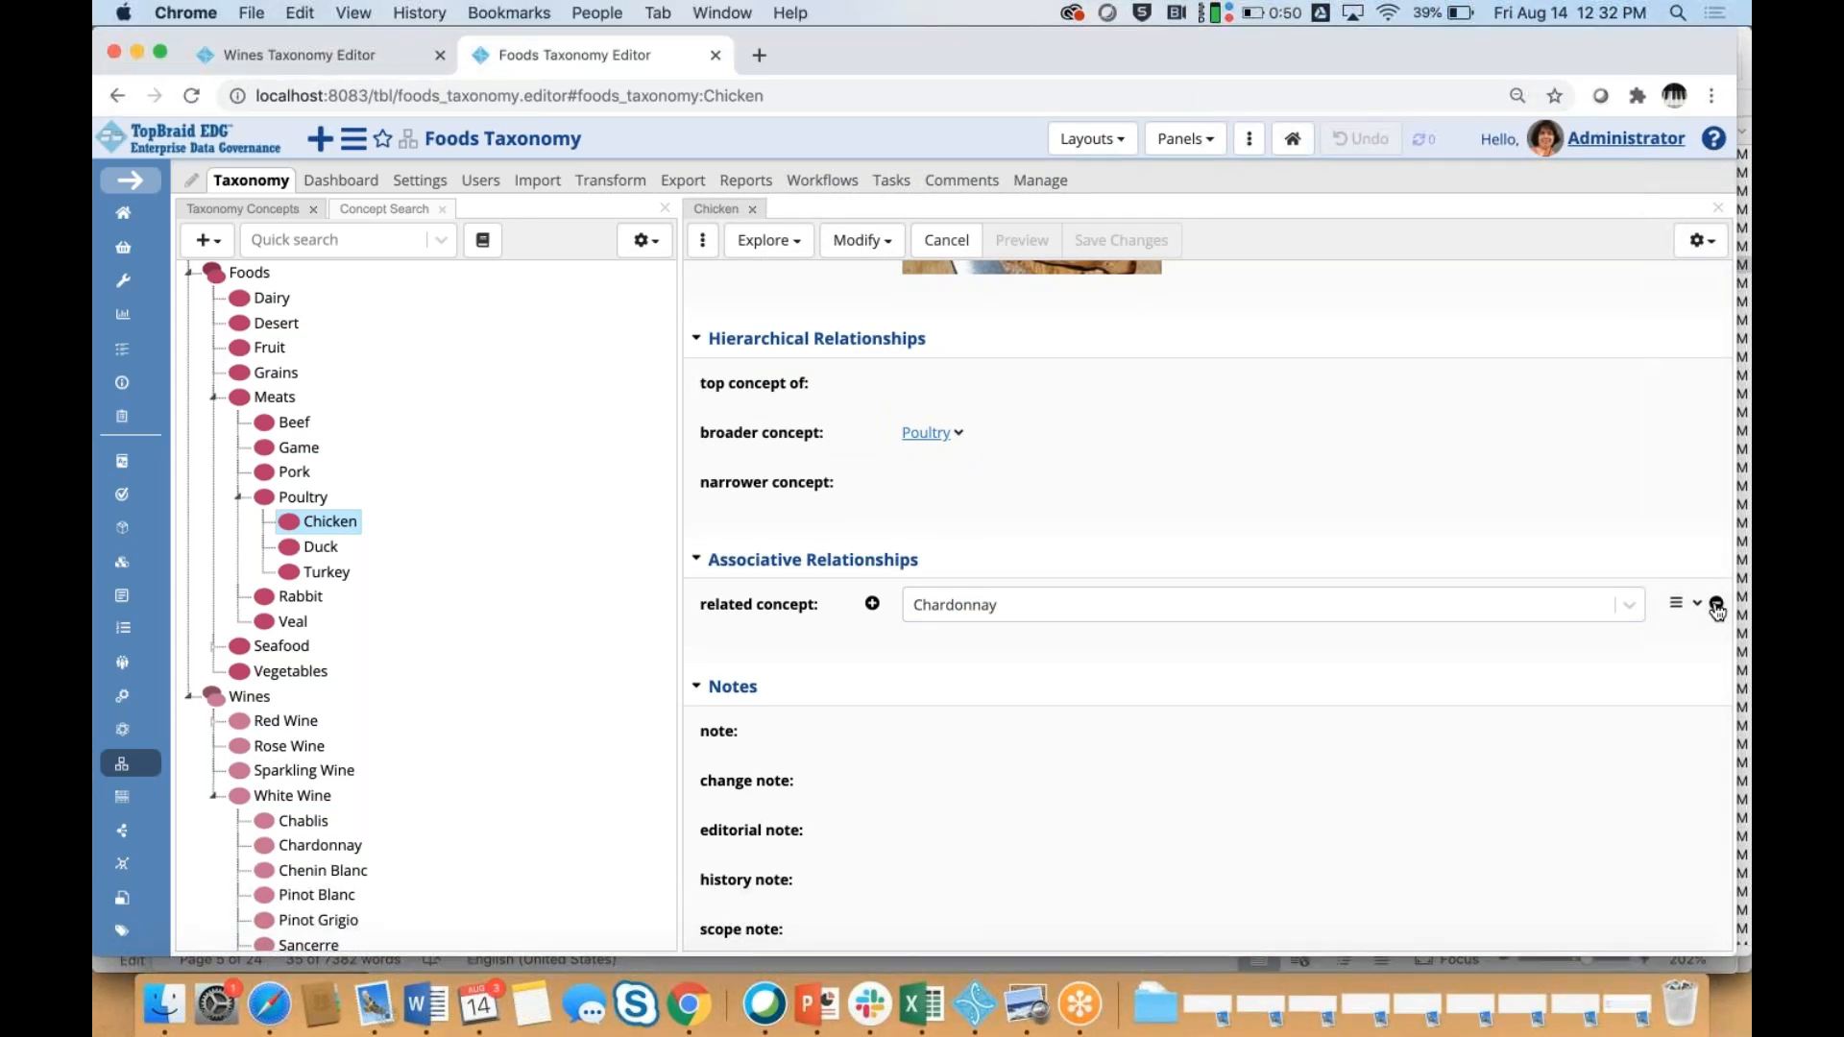
{"action": "left_click", "coordinate": [1141, 242]}
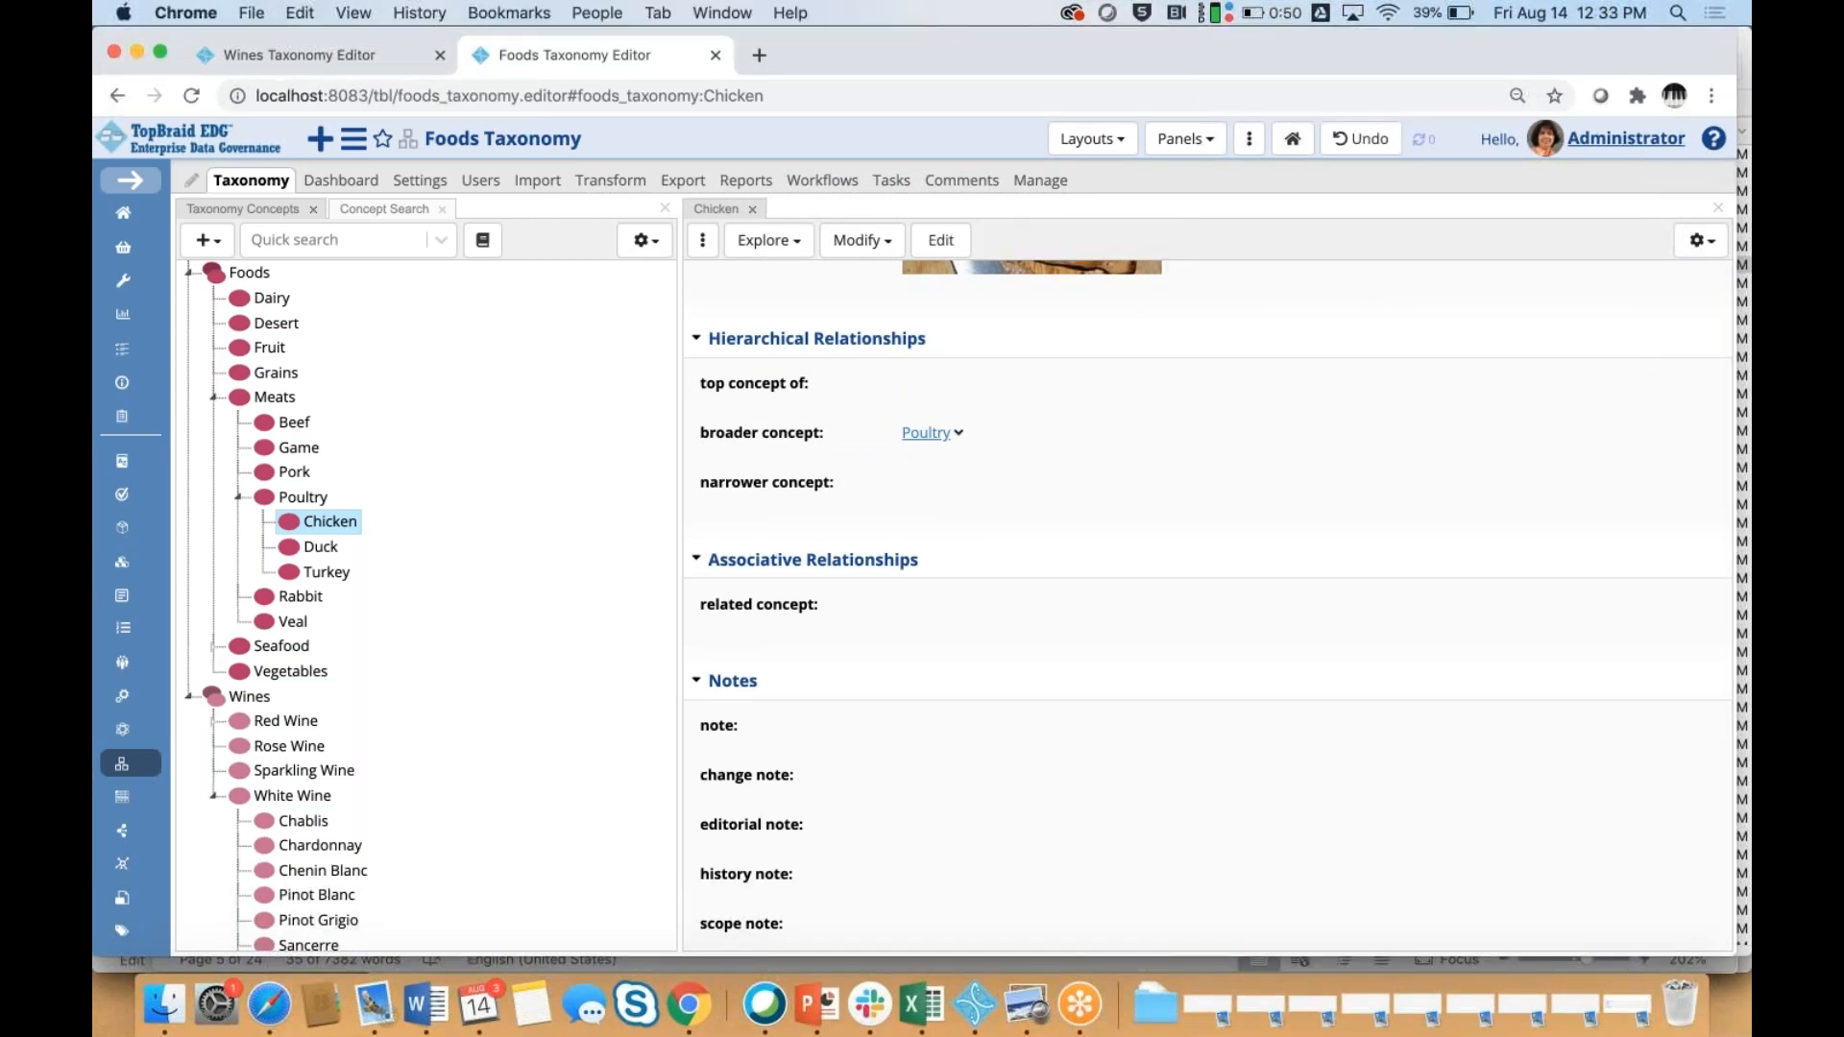
Remove the Wines Taxonomy from the collections included in the Foods Taxonomy
{"action": "left_click", "coordinate": [408, 186]}
{"action": "left_click", "coordinate": [300, 360]}
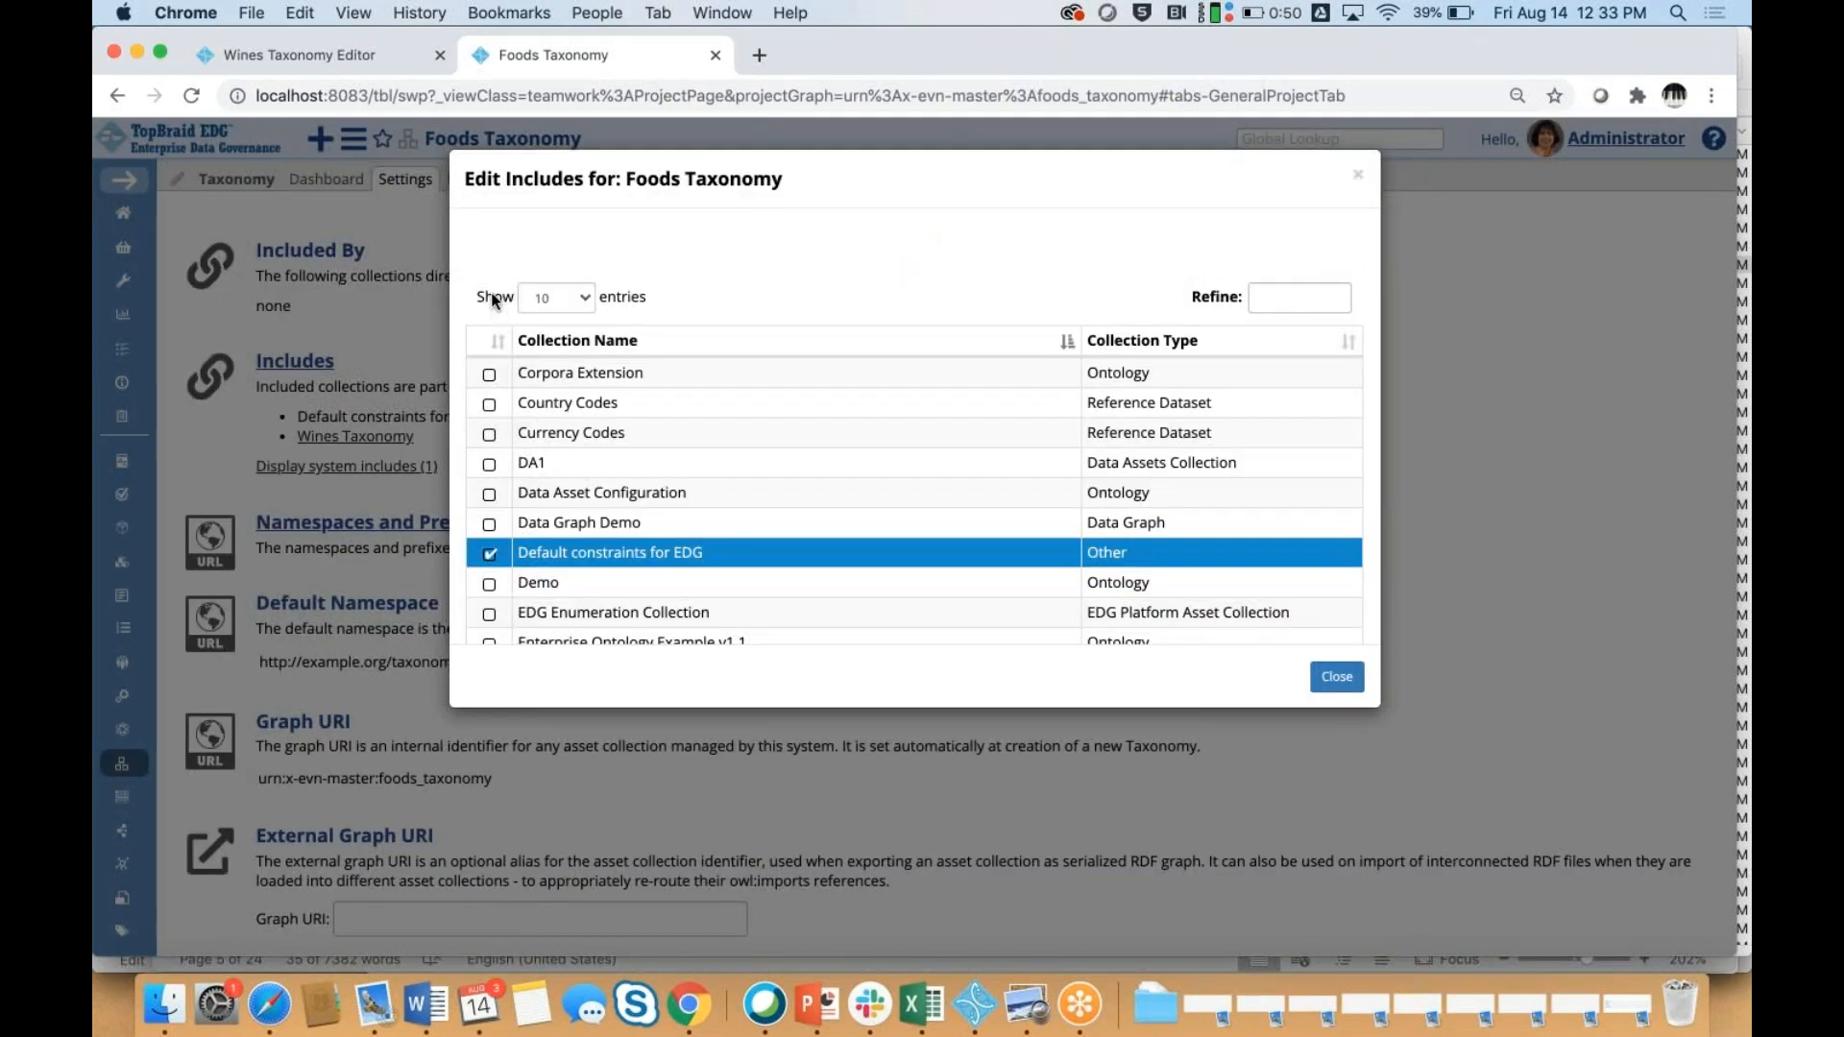
{"action": "left_click", "coordinate": [492, 344]}
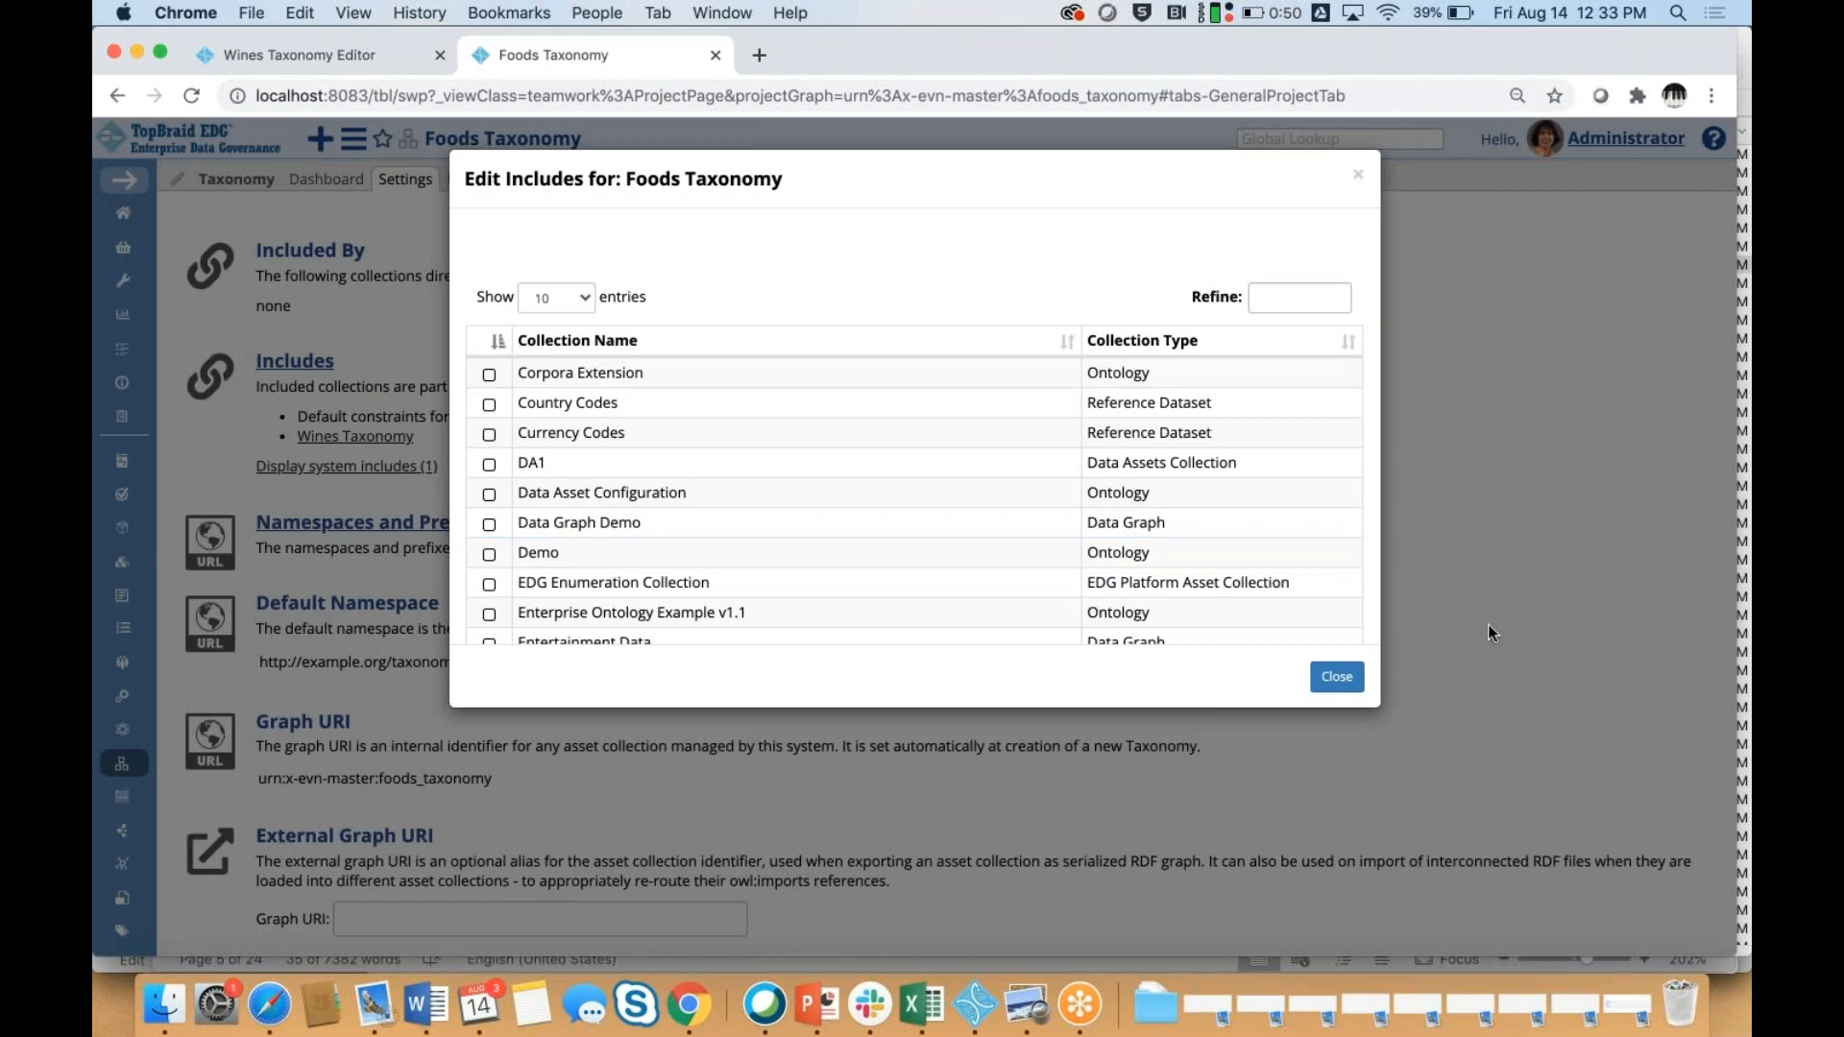
{"action": "left_click", "coordinate": [1663, 788]}
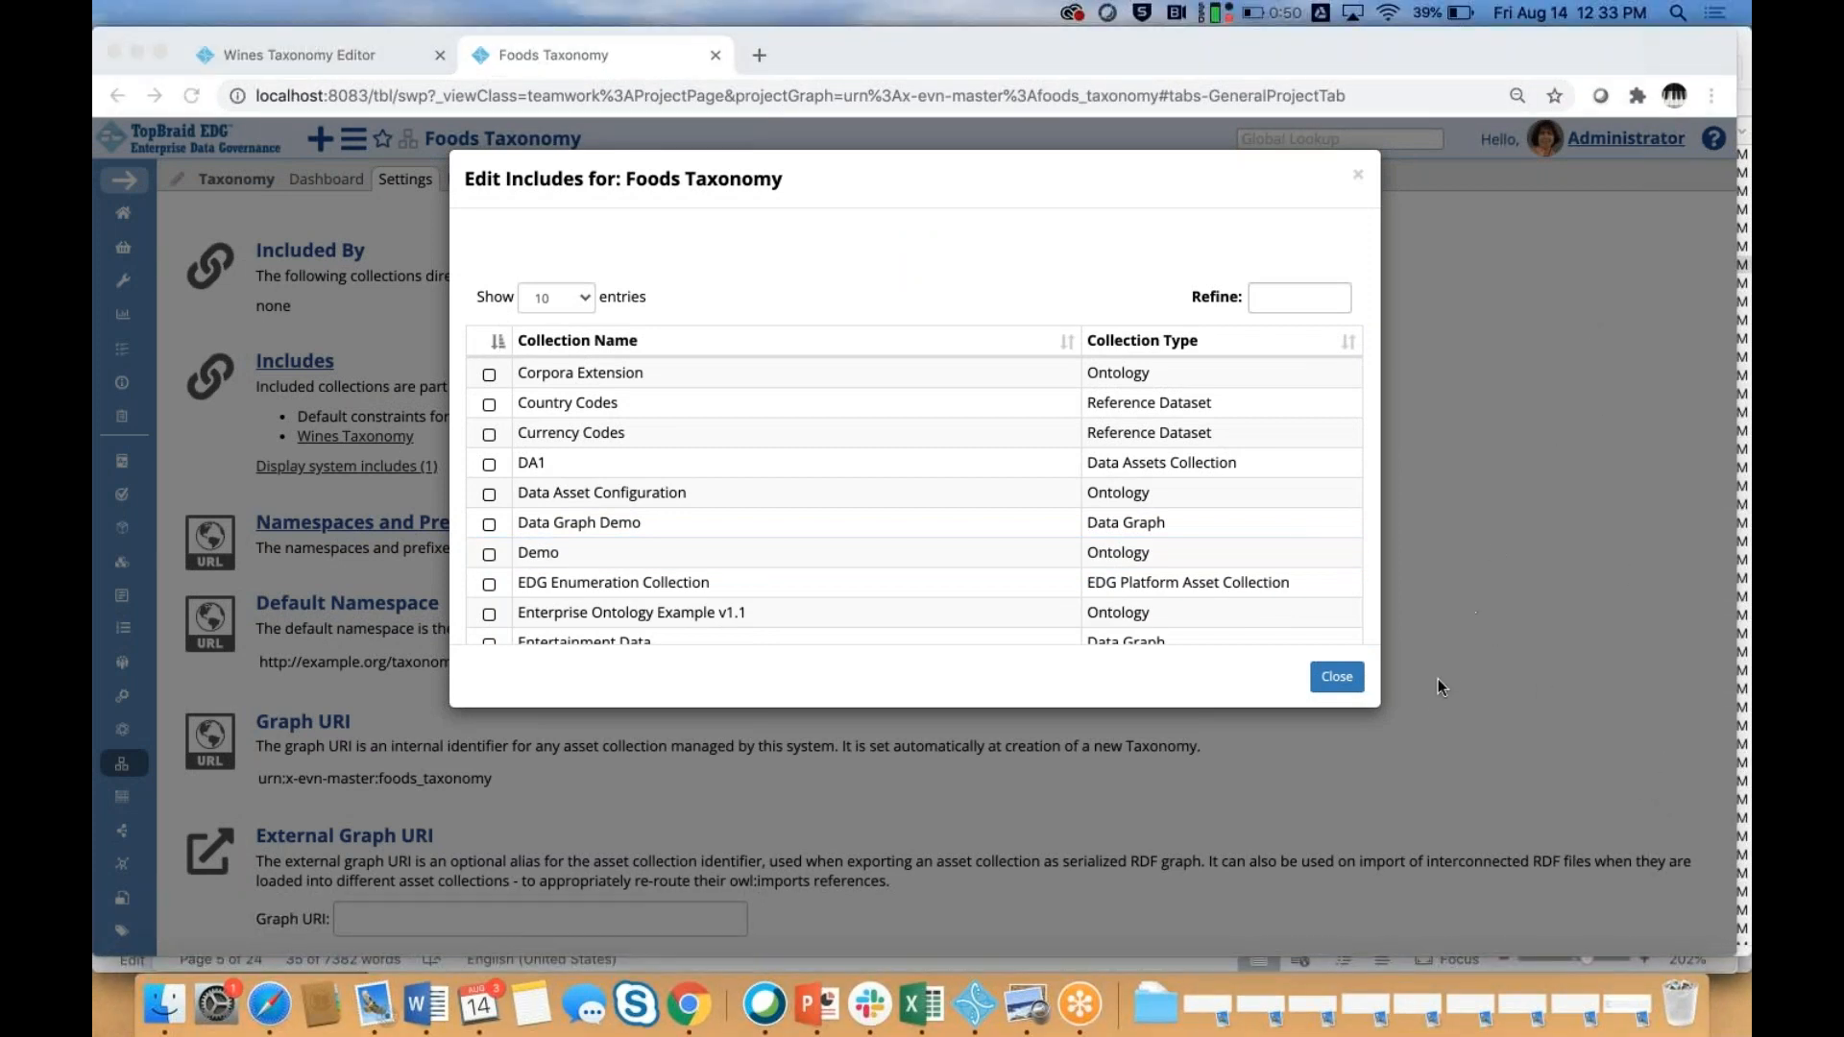
{"action": "left_click", "coordinate": [1425, 827]}
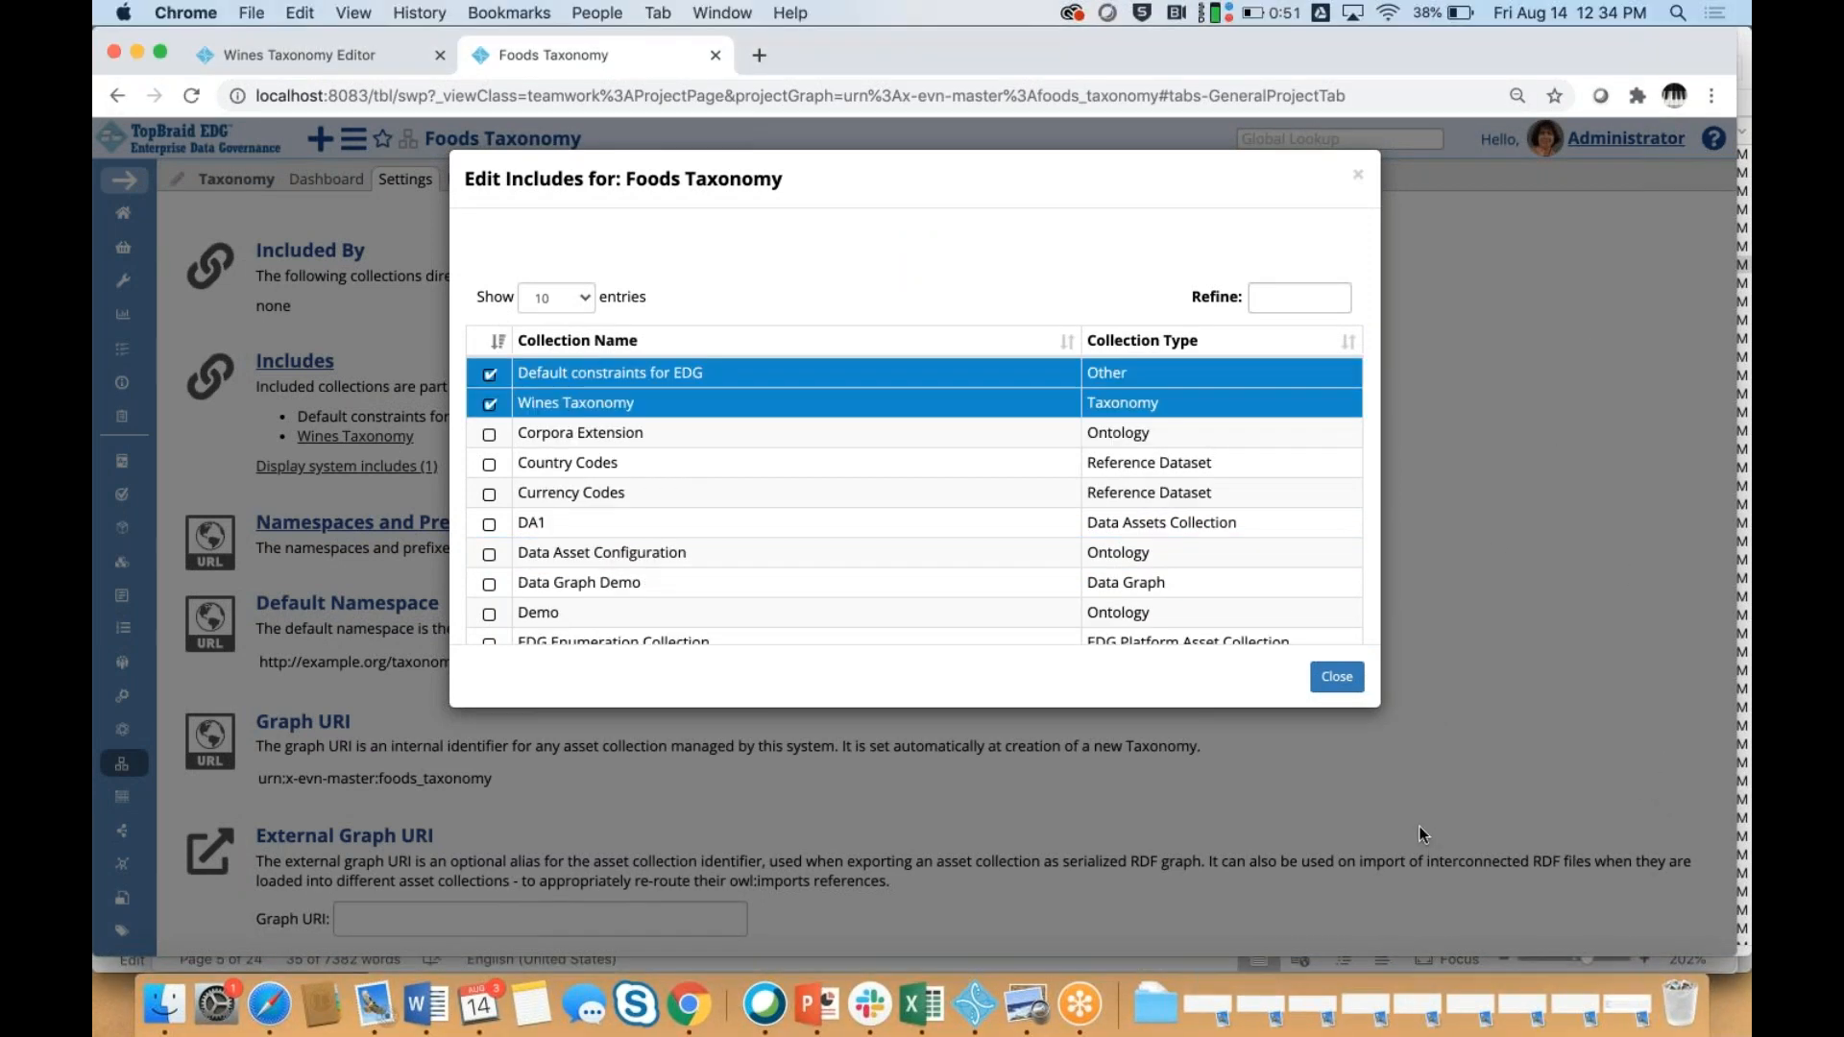
{"action": "left_click", "coordinate": [489, 405]}
{"action": "left_click", "coordinate": [1330, 687]}
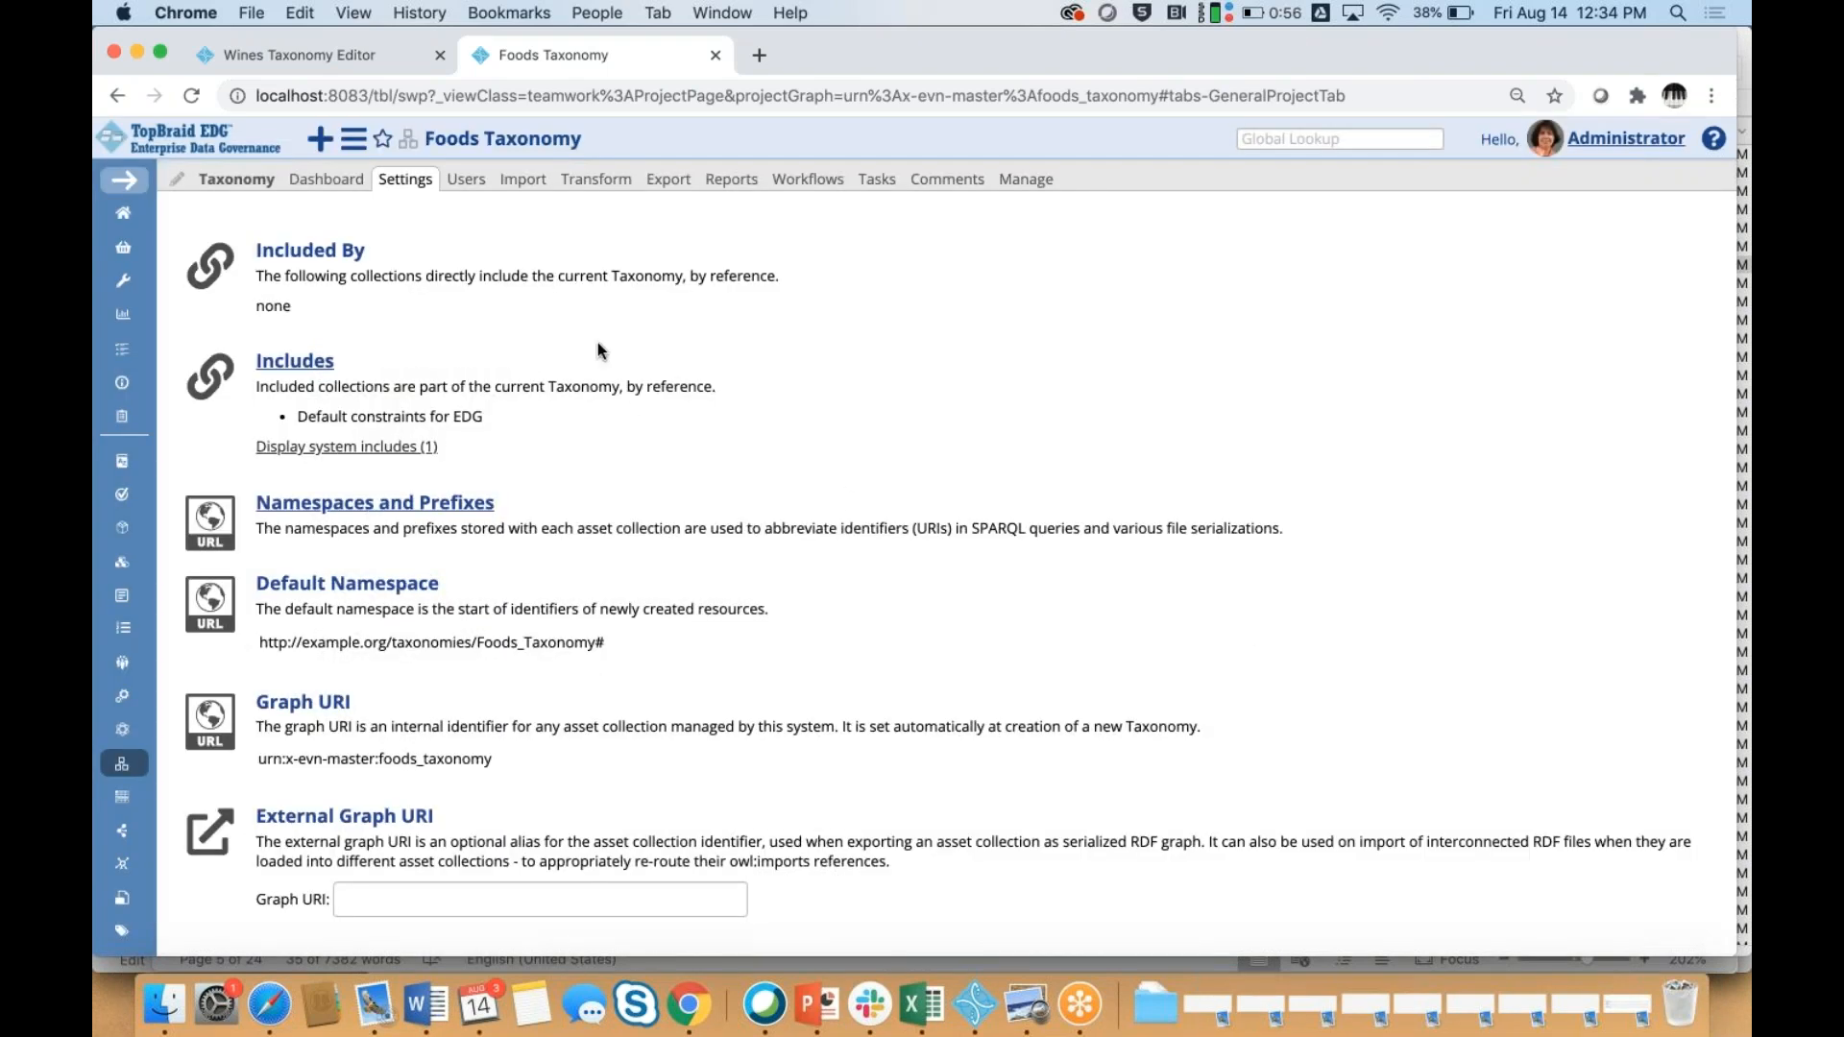
Create a new taxonomy labelled Food and Wine Pairing, keeping the default settings
{"action": "left_click", "coordinate": [320, 141]}
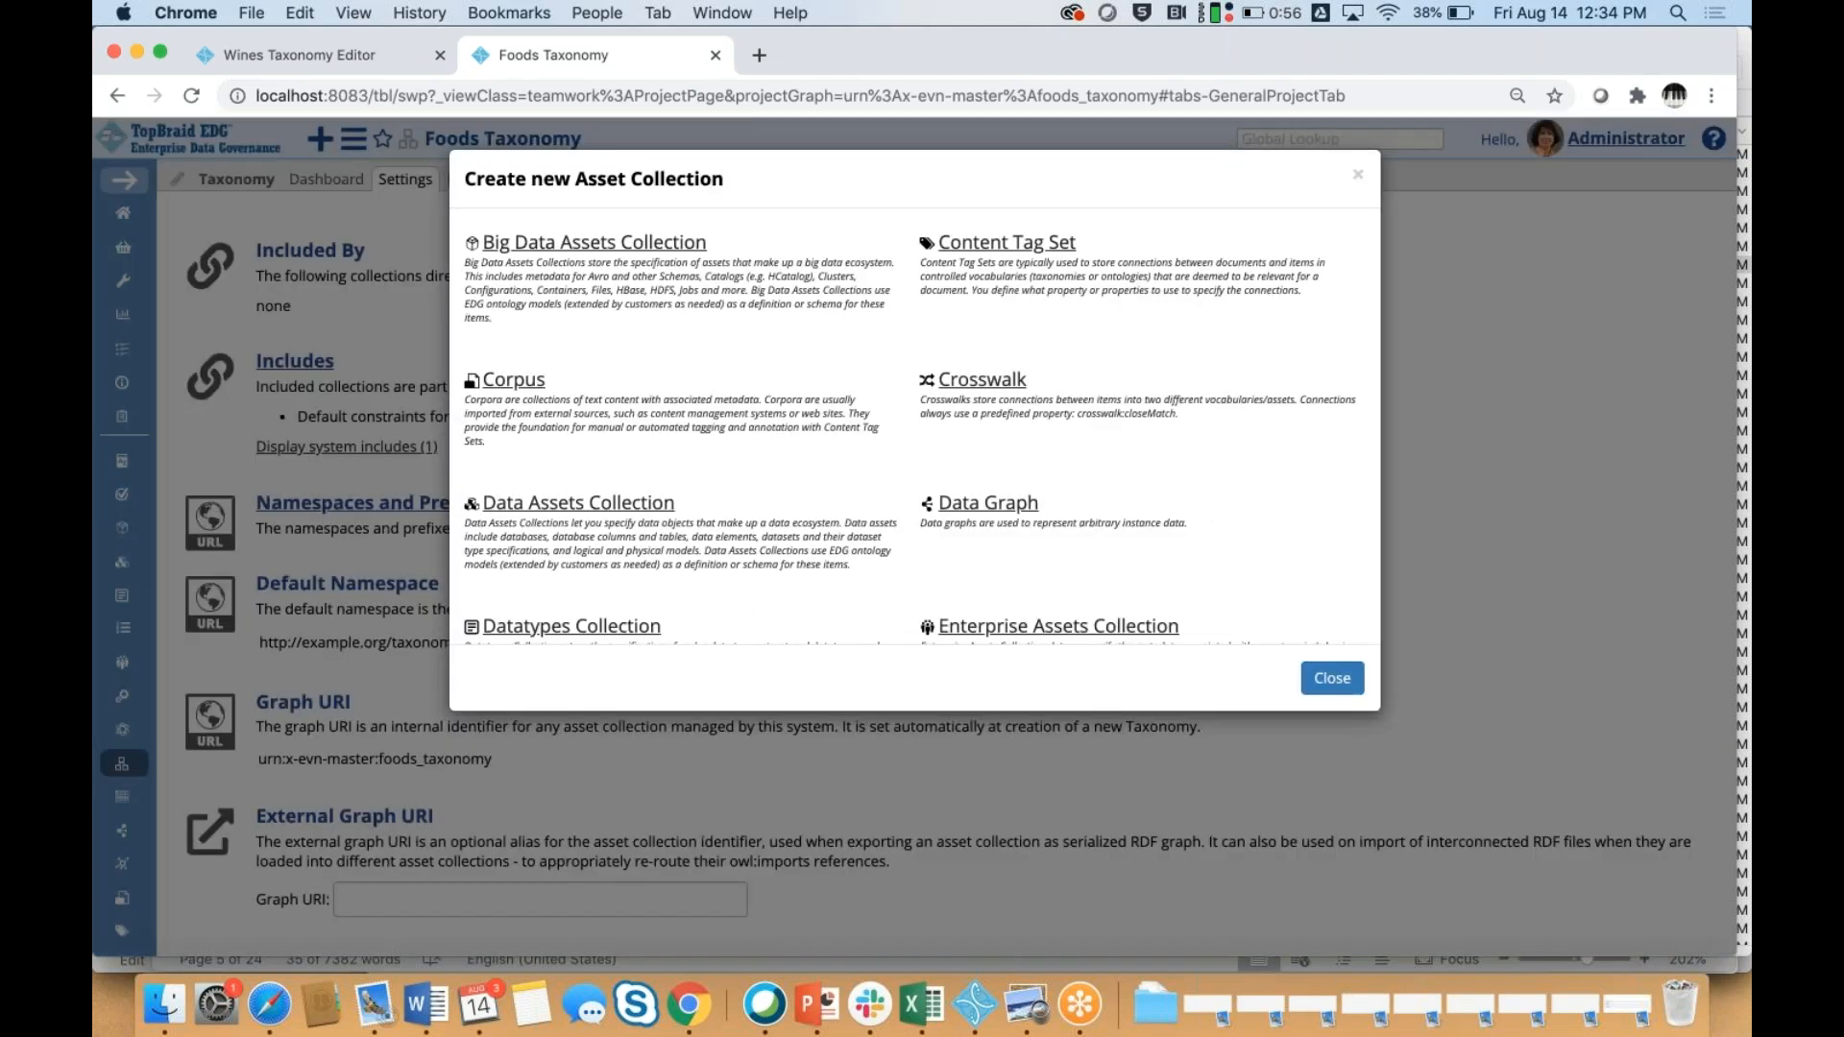
{"action": "scroll", "coordinate": [1034, 434], "scroll_direction": "down", "scroll_amount": 10}
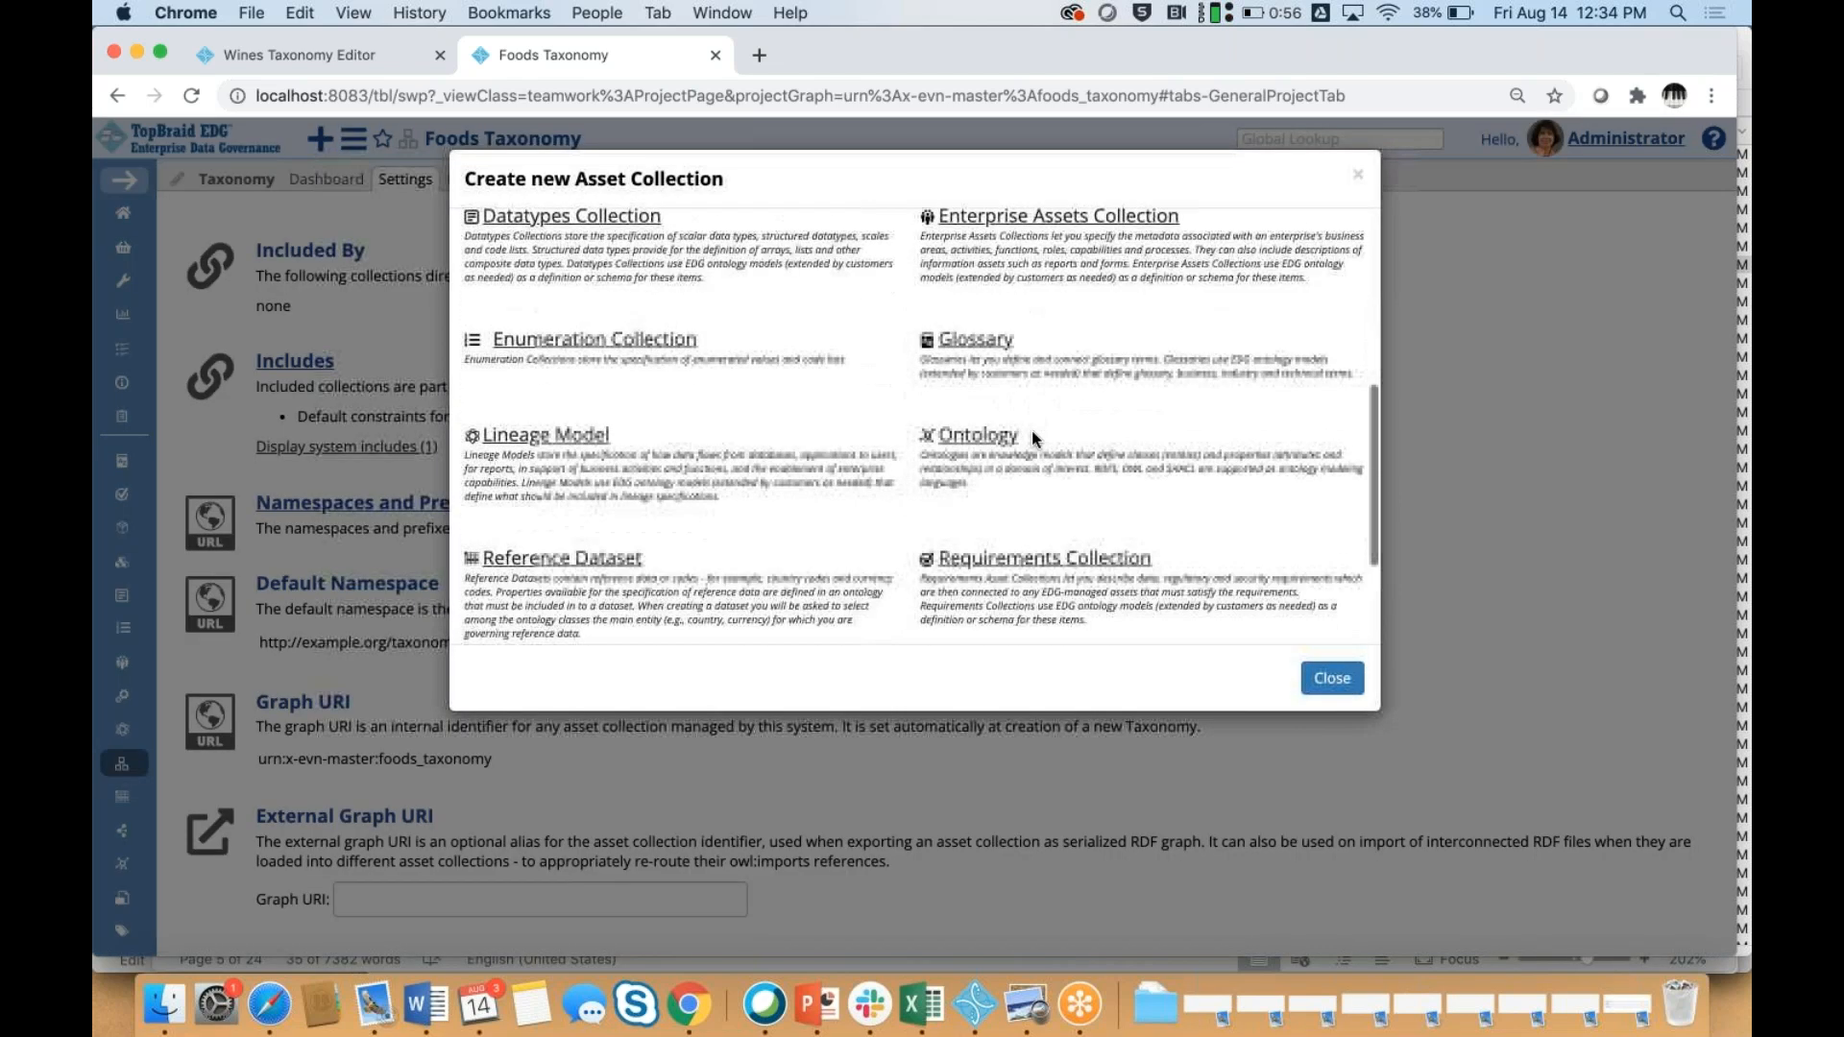
{"action": "scroll", "coordinate": [1031, 430], "scroll_direction": "down", "scroll_amount": 3}
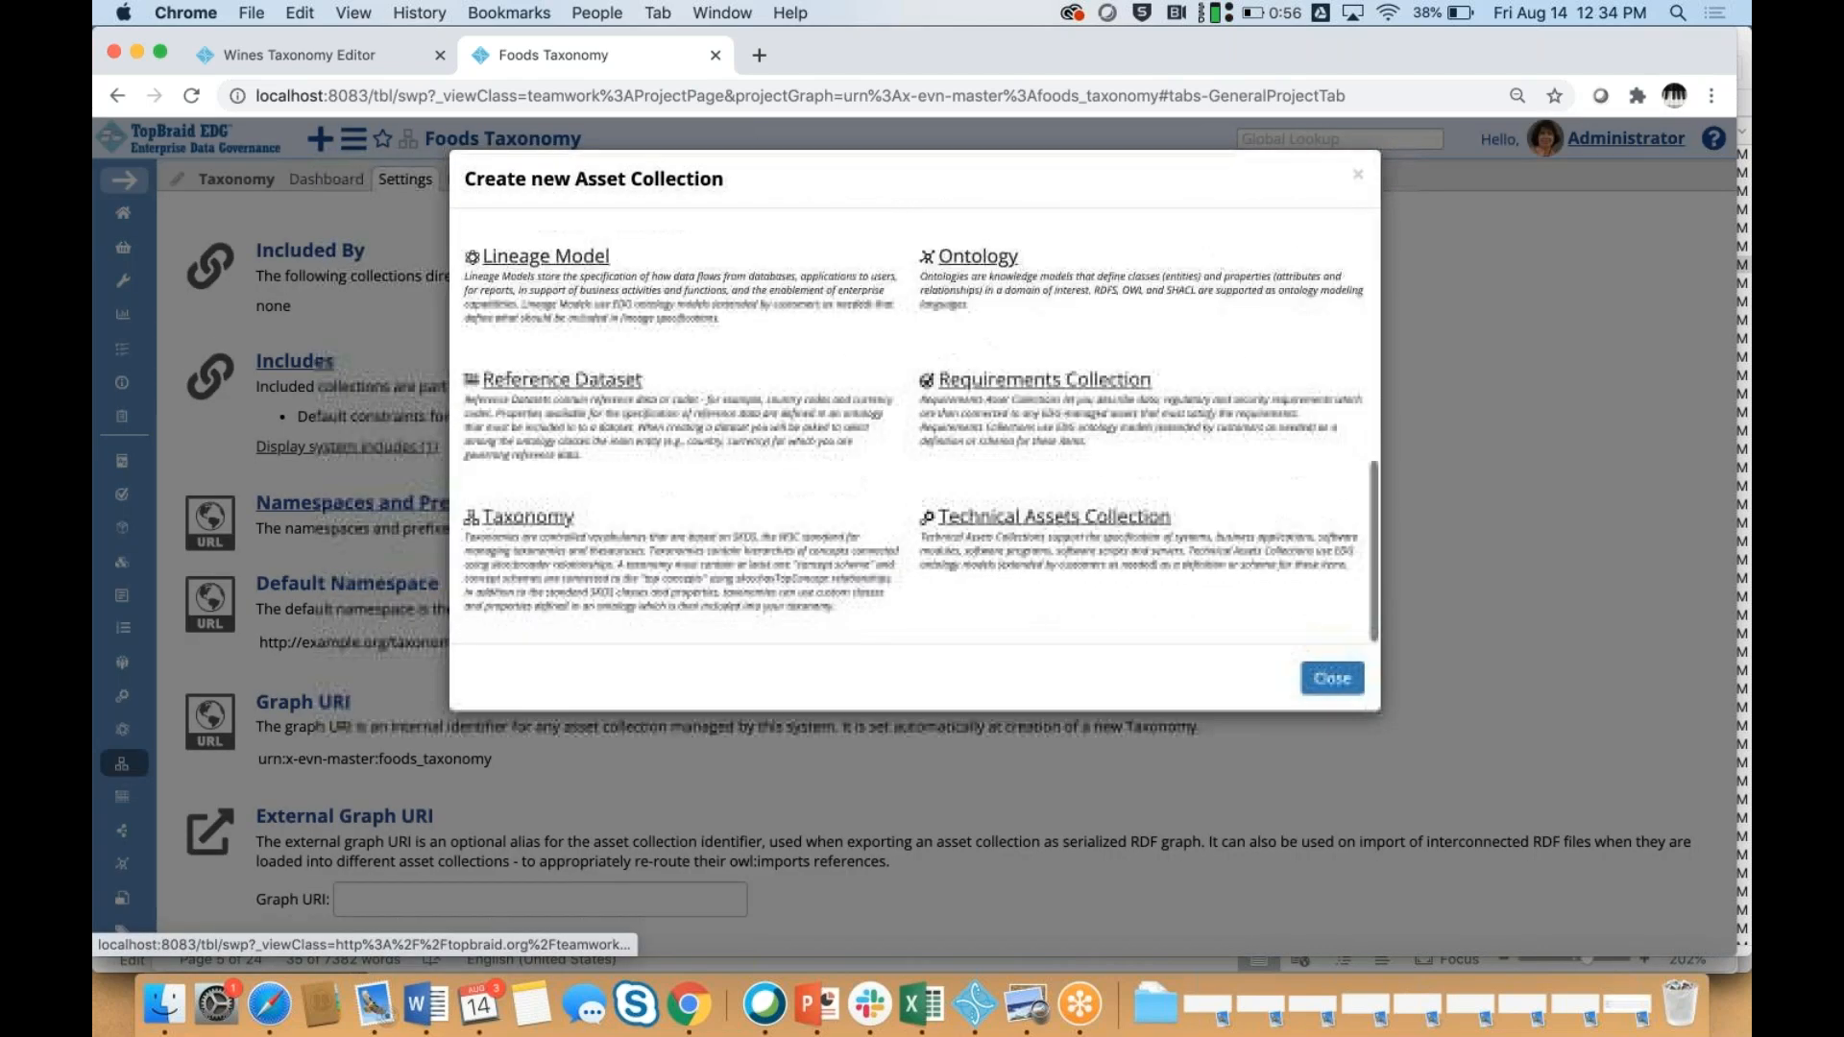
{"action": "left_click", "coordinate": [544, 525]}
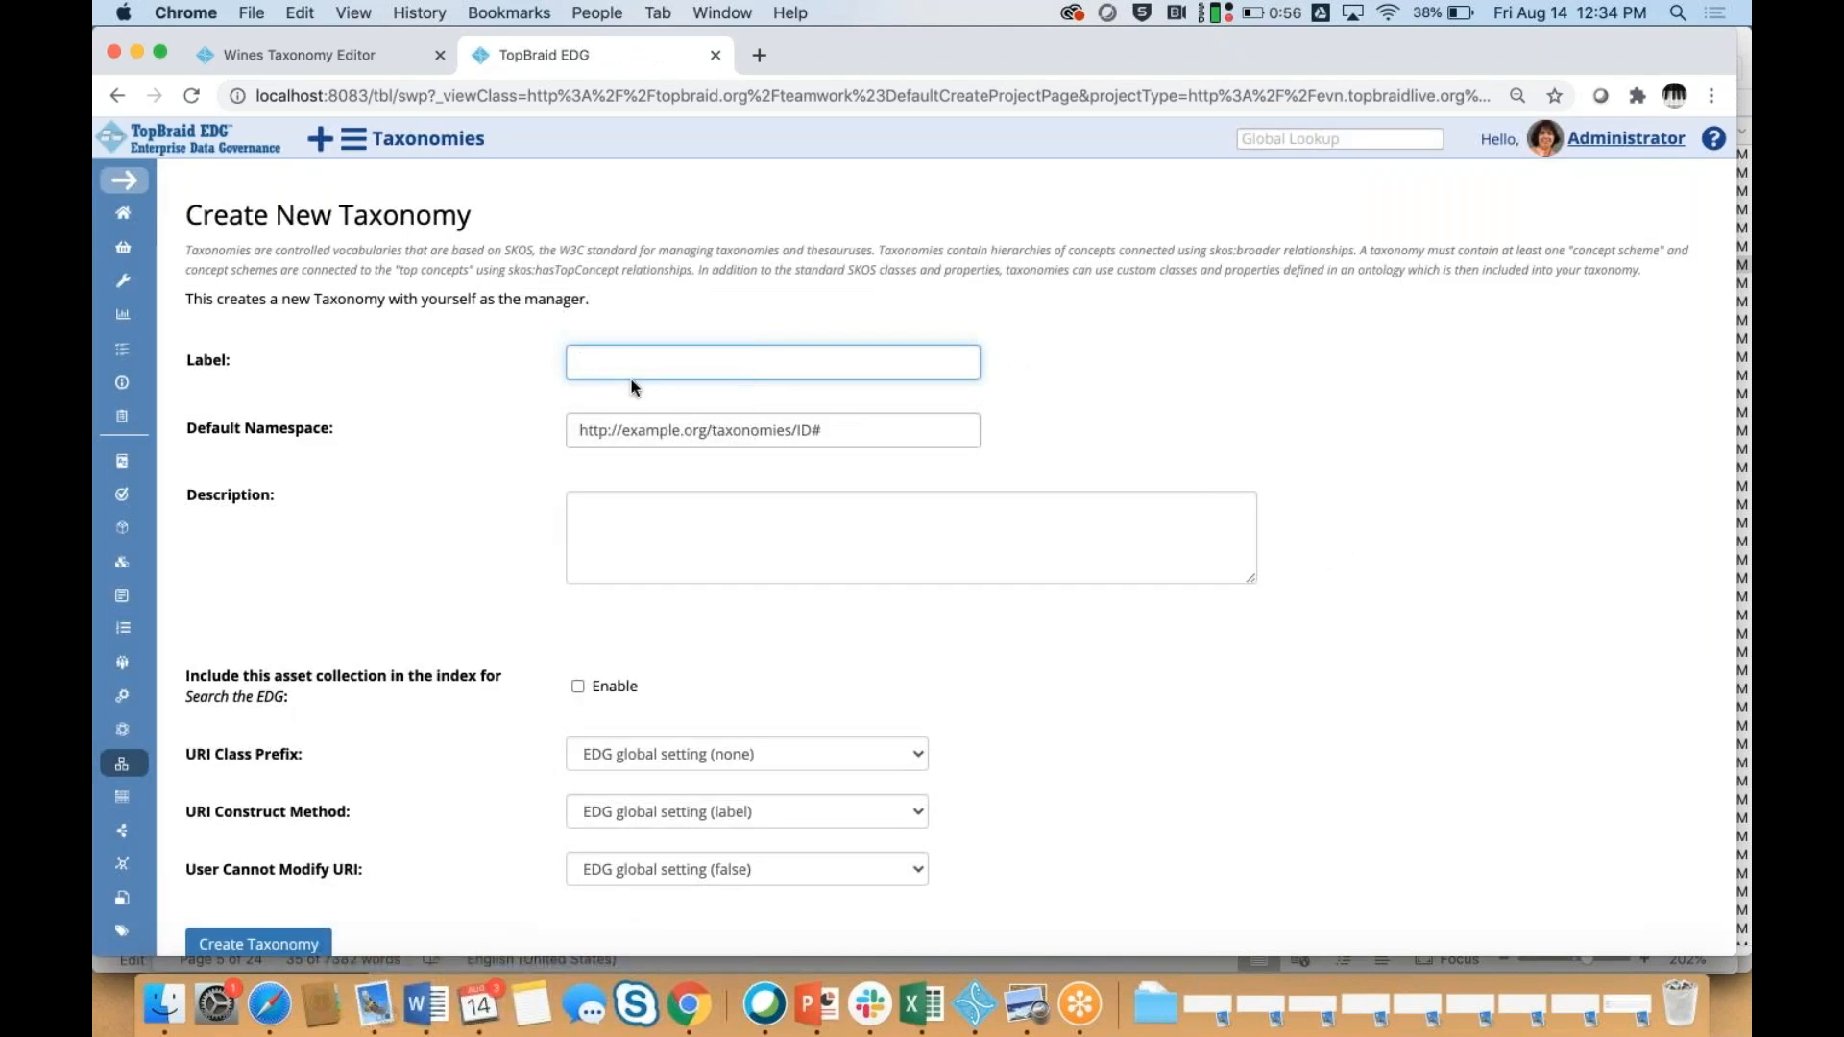
{"action": "type", "text": "Food and Wine Pa"}
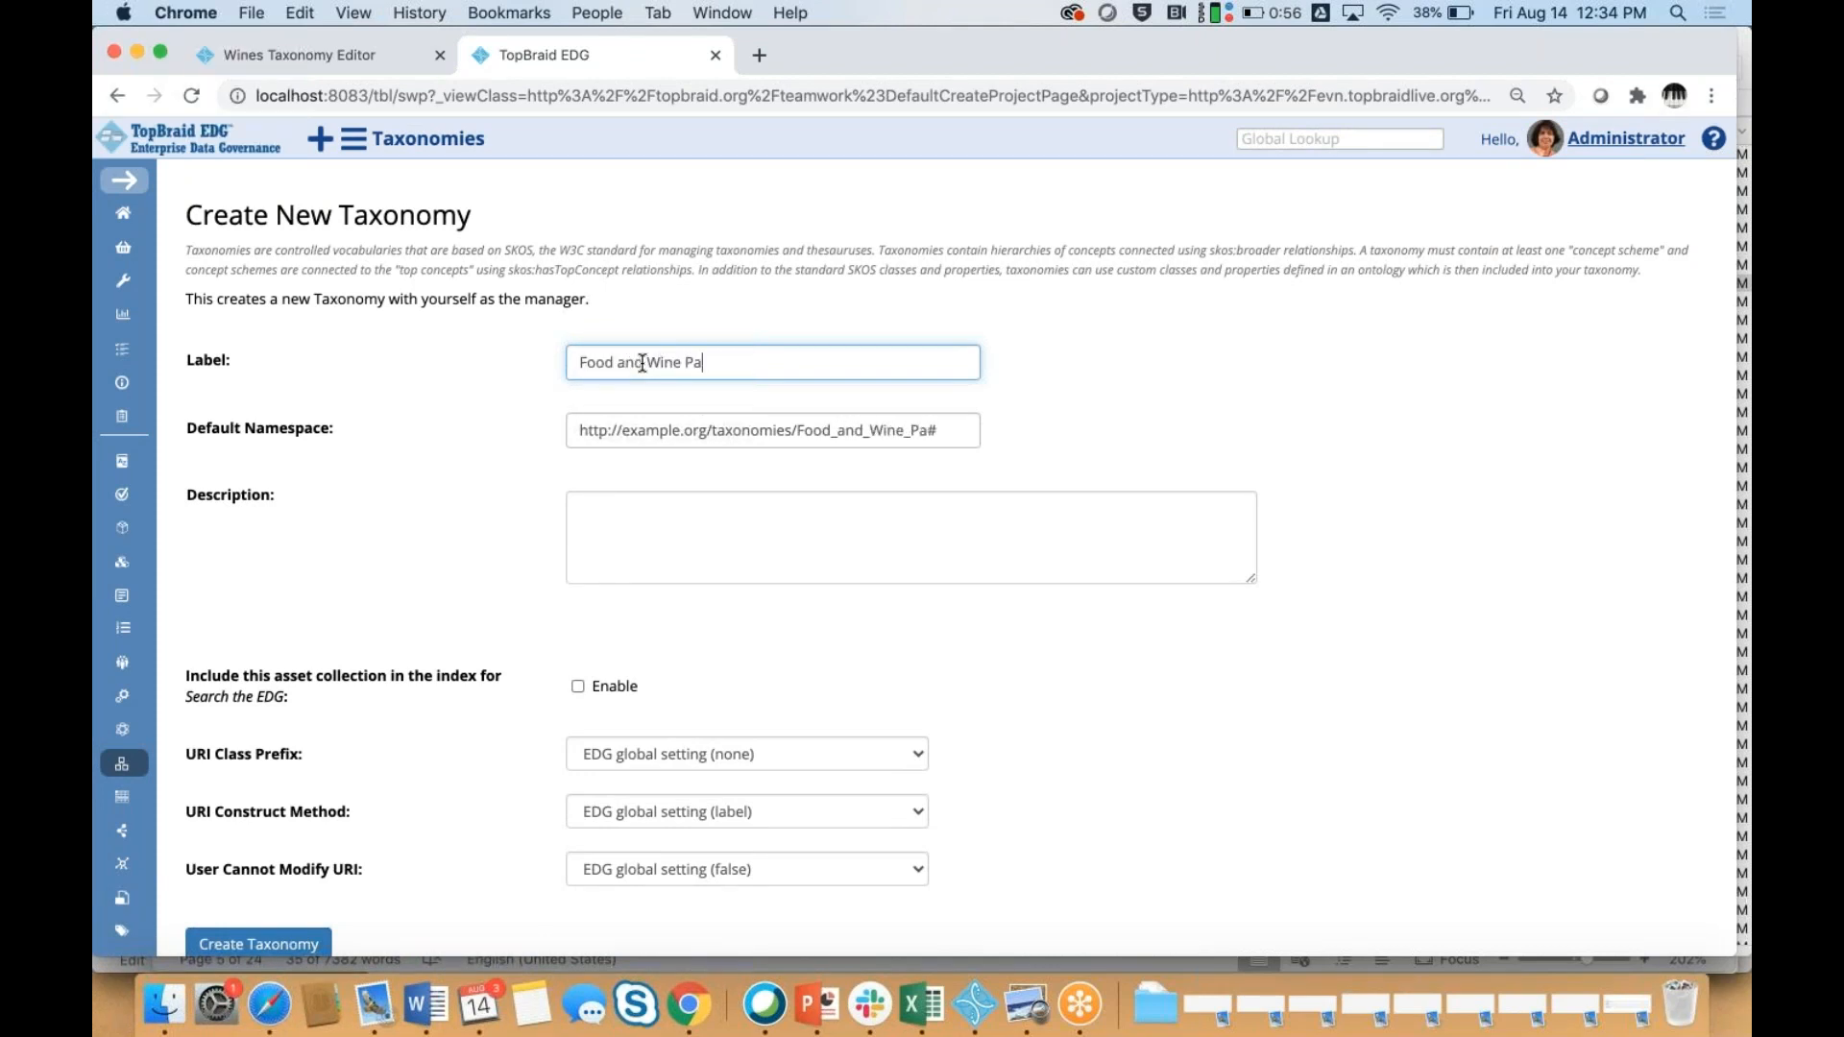
{"action": "type", "text": "iring"}
{"action": "scroll", "coordinate": [629, 422], "scroll_direction": "down", "scroll_amount": 3}
{"action": "left_click", "coordinate": [252, 797]}
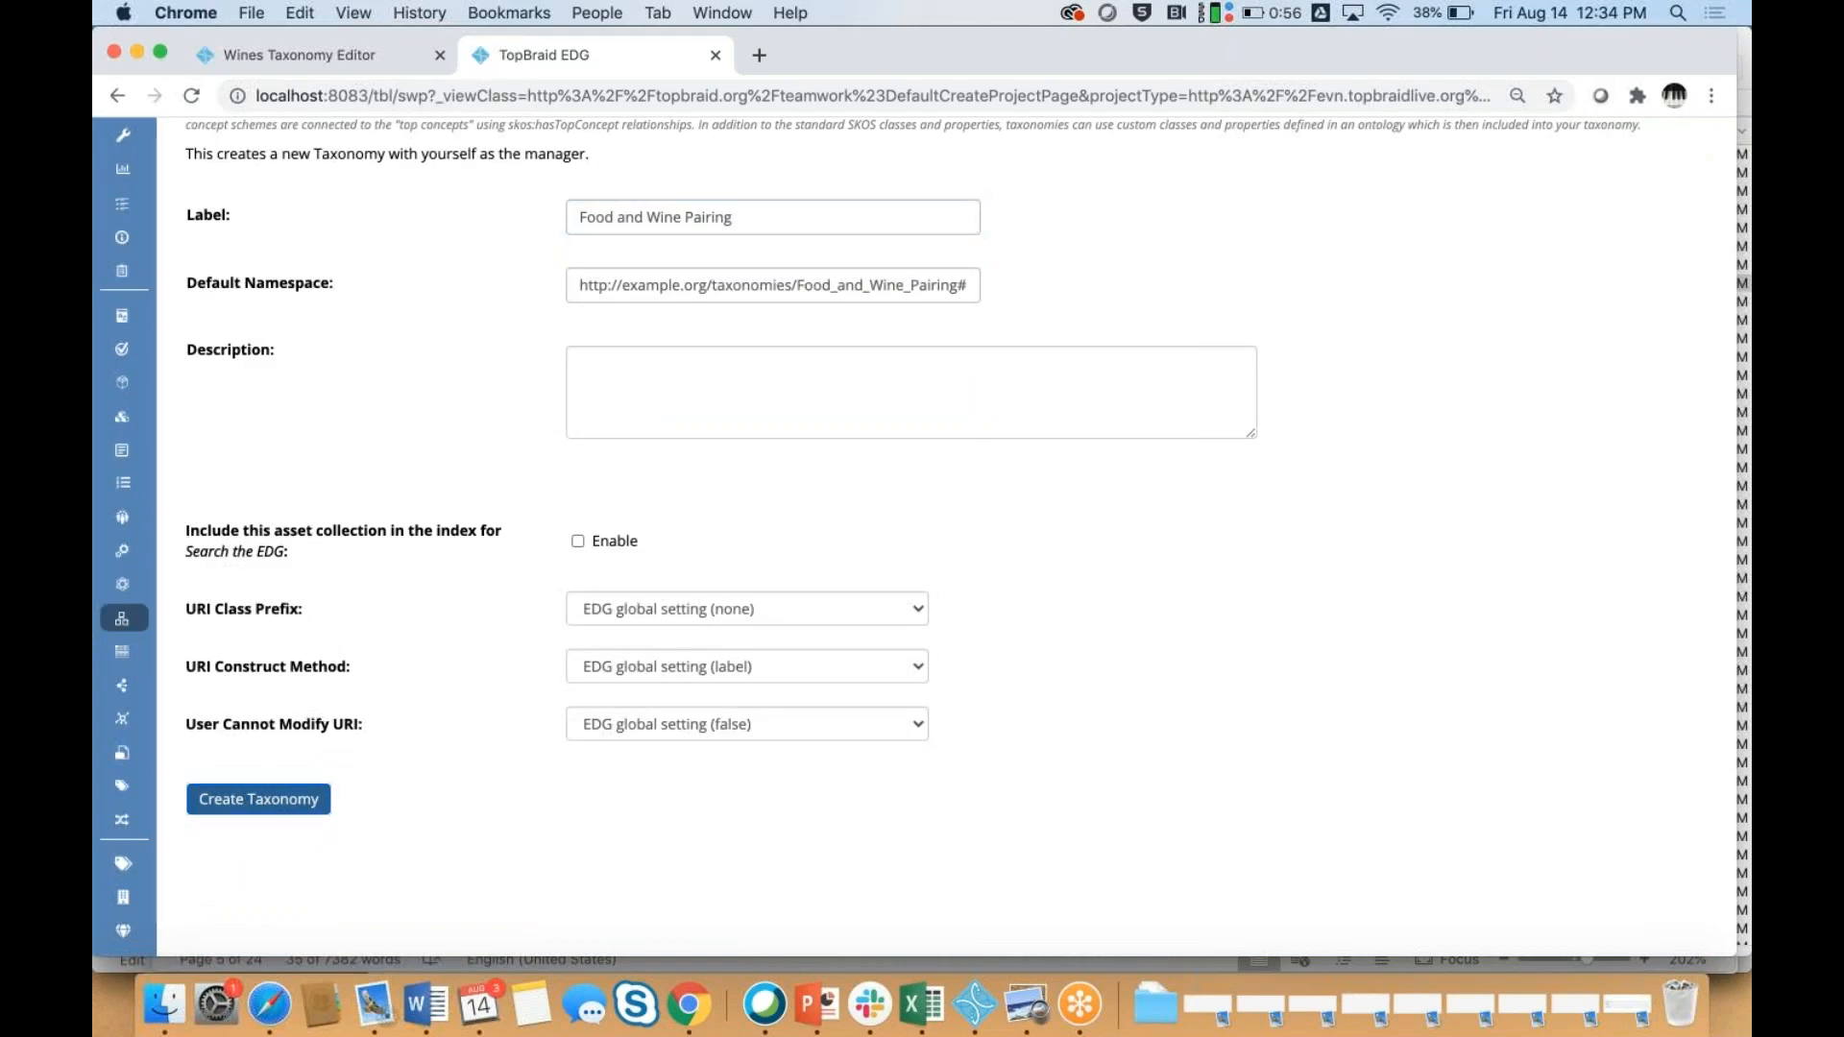
{"action": "left_click", "coordinate": [1343, 292]}
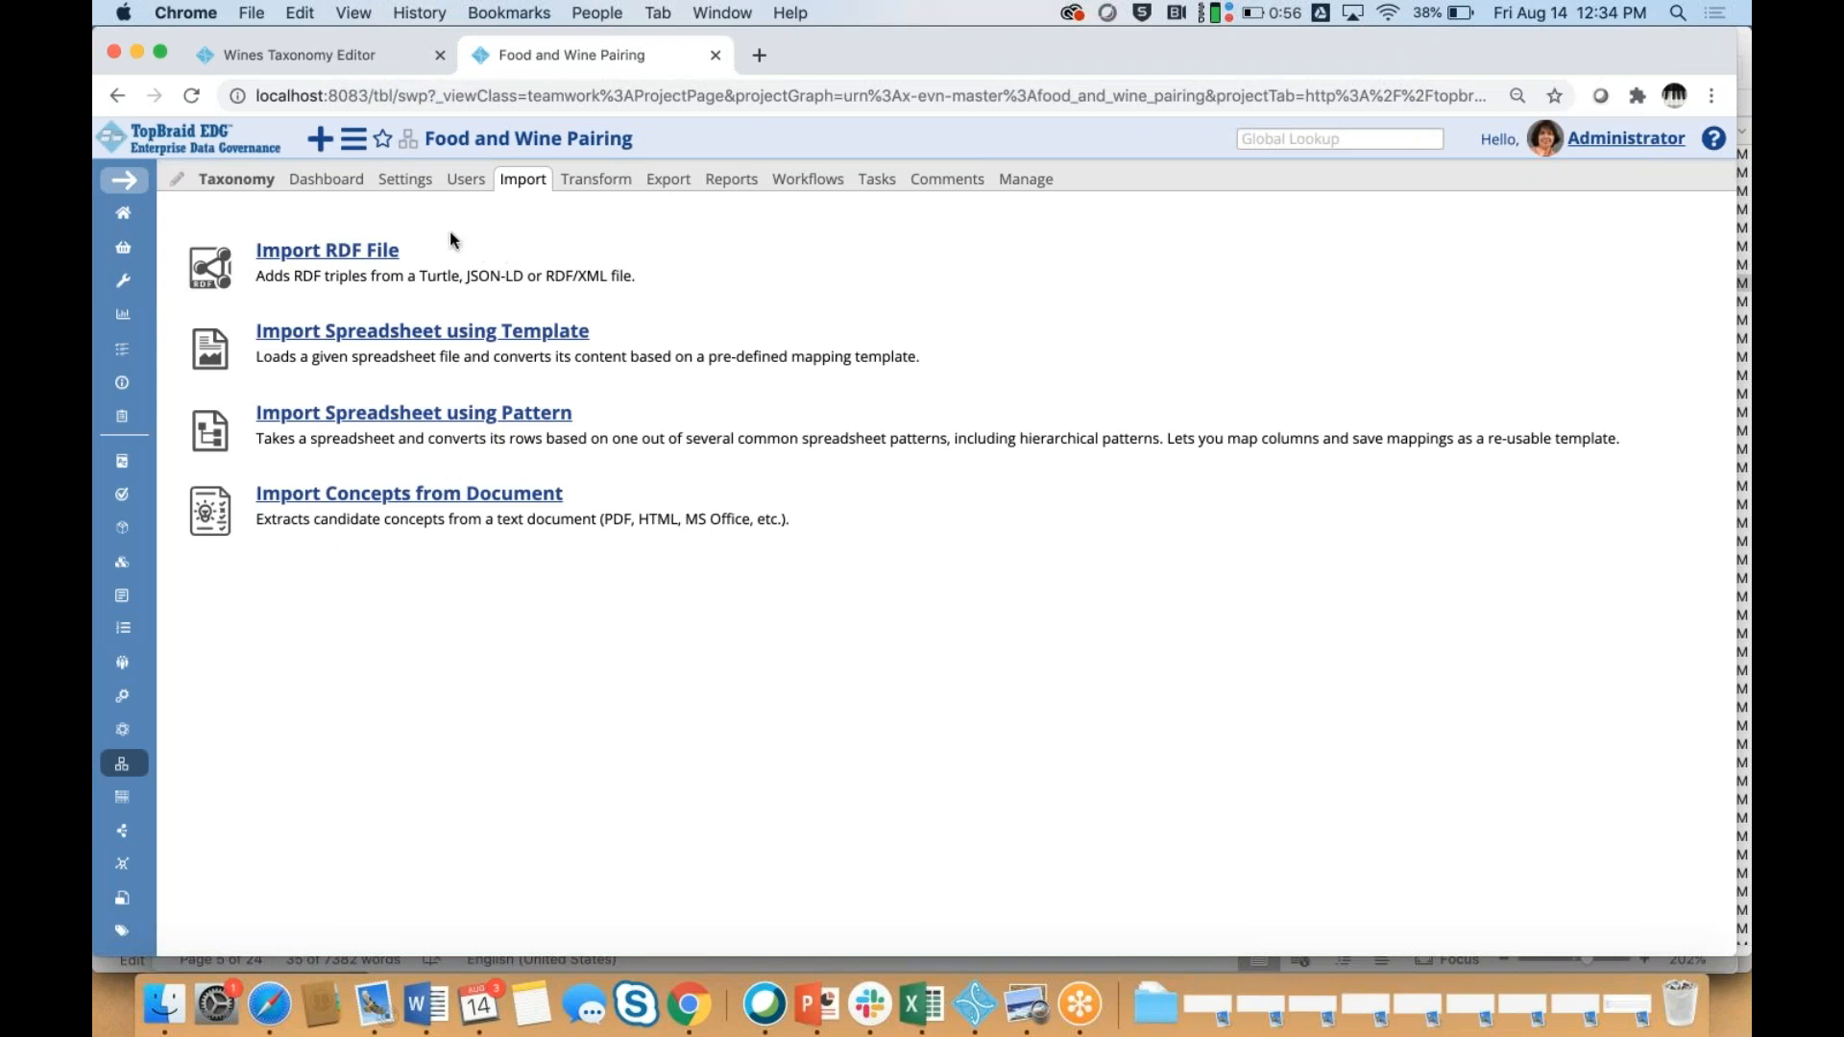
Include the Foods Taxonomy and the Wines Taxonomy in the Food and Wine Pairing taxonomy
{"action": "left_click", "coordinate": [403, 180]}
{"action": "left_click", "coordinate": [297, 362]}
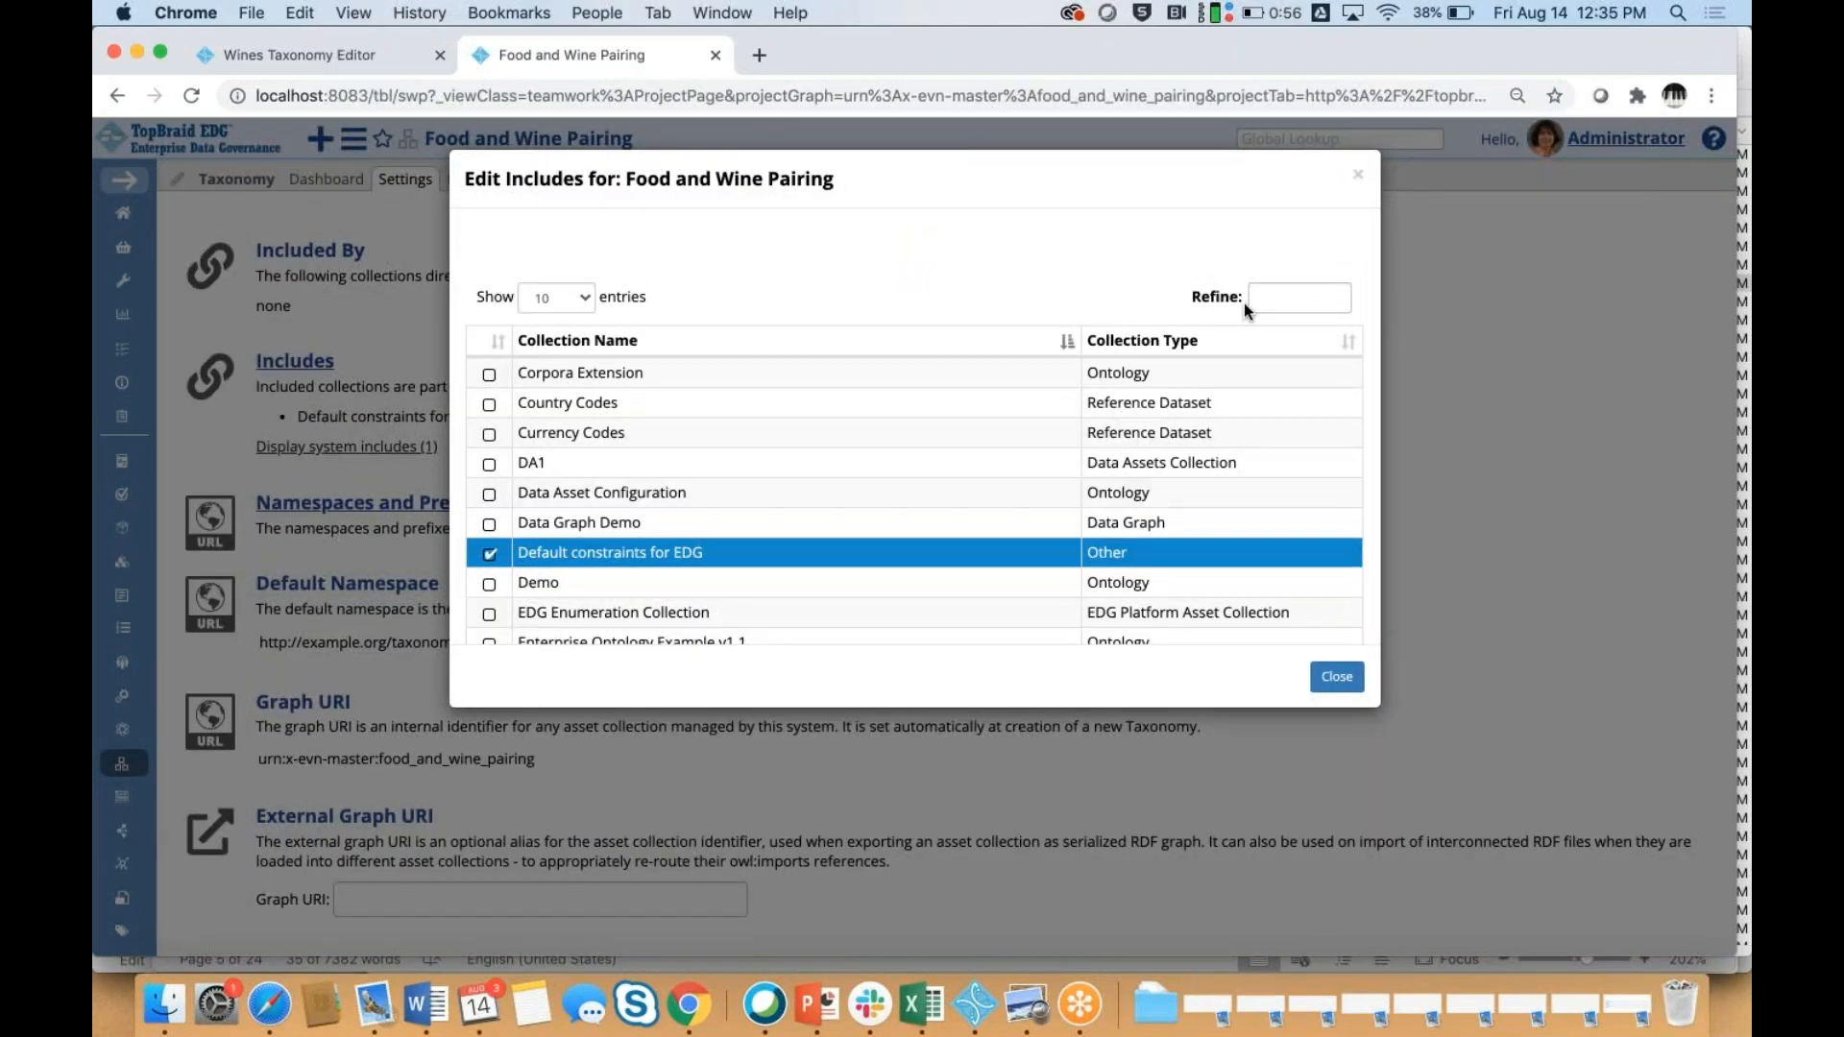
{"action": "left_click", "coordinate": [1267, 292]}
{"action": "type", "text": "taxono"}
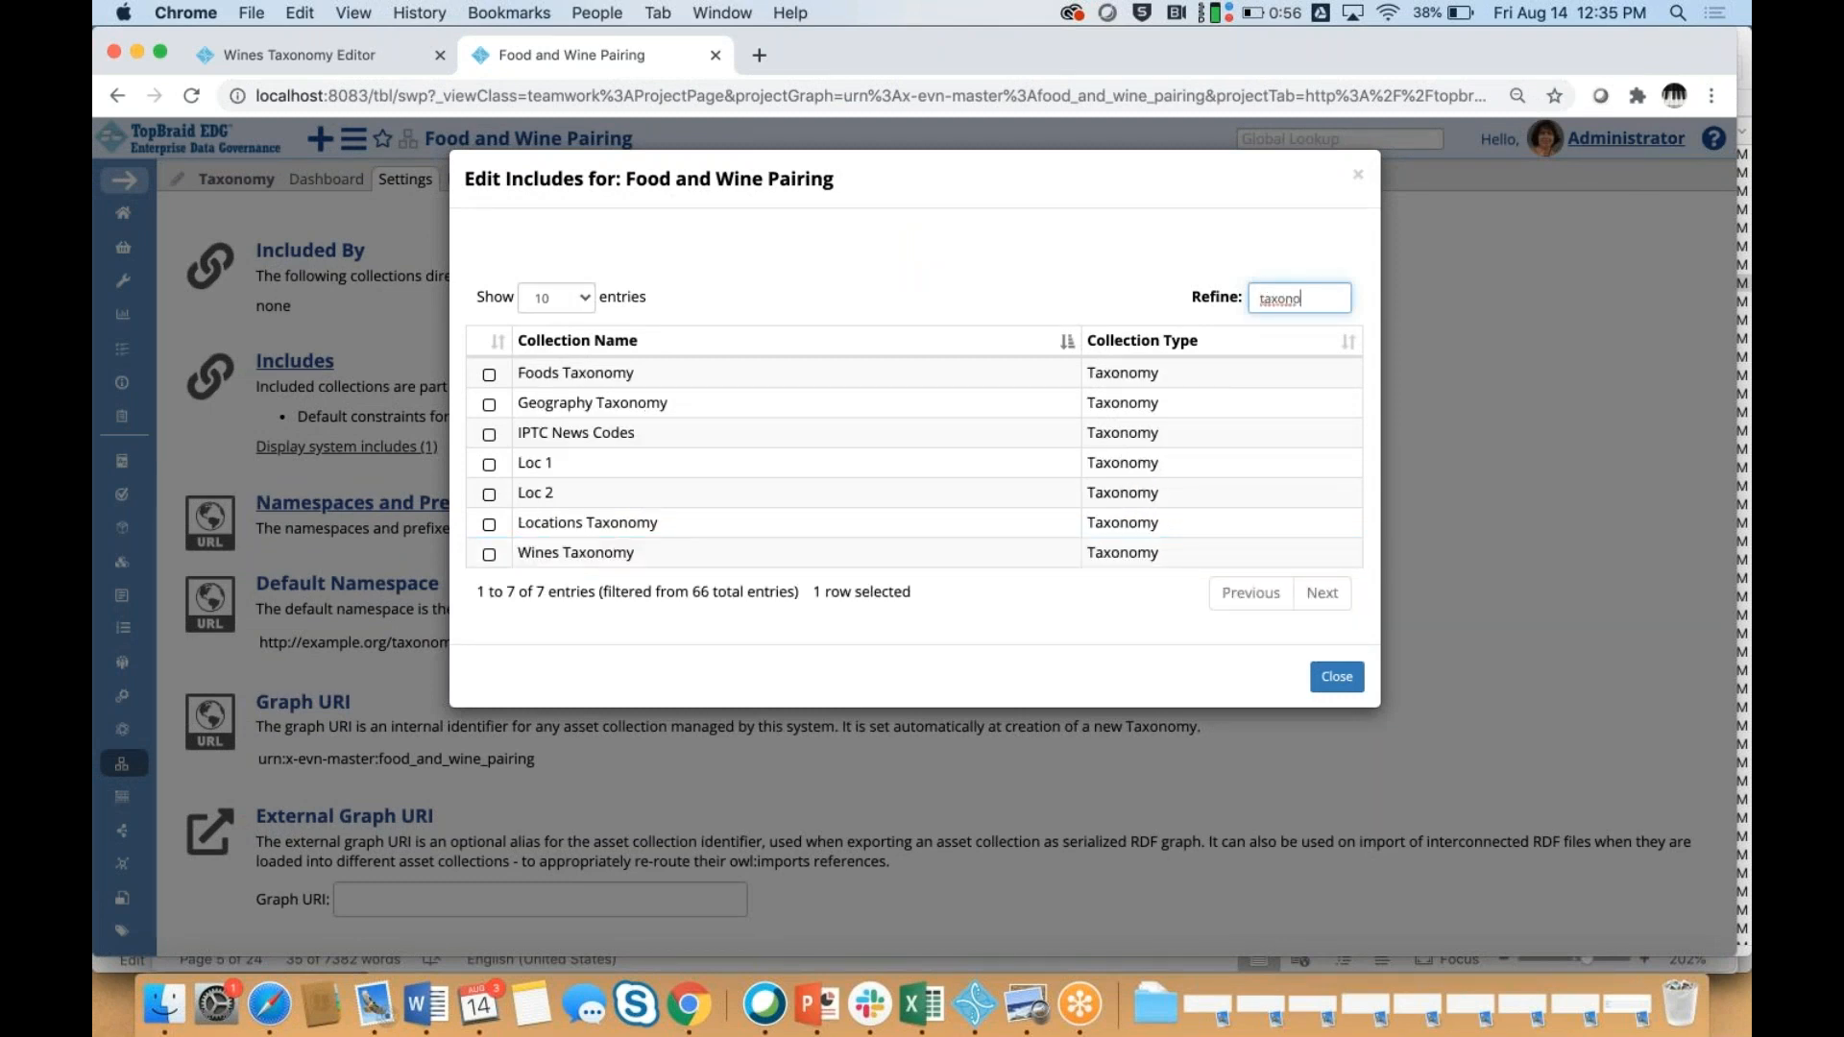
{"action": "left_click", "coordinate": [488, 554]}
{"action": "left_click", "coordinate": [490, 376]}
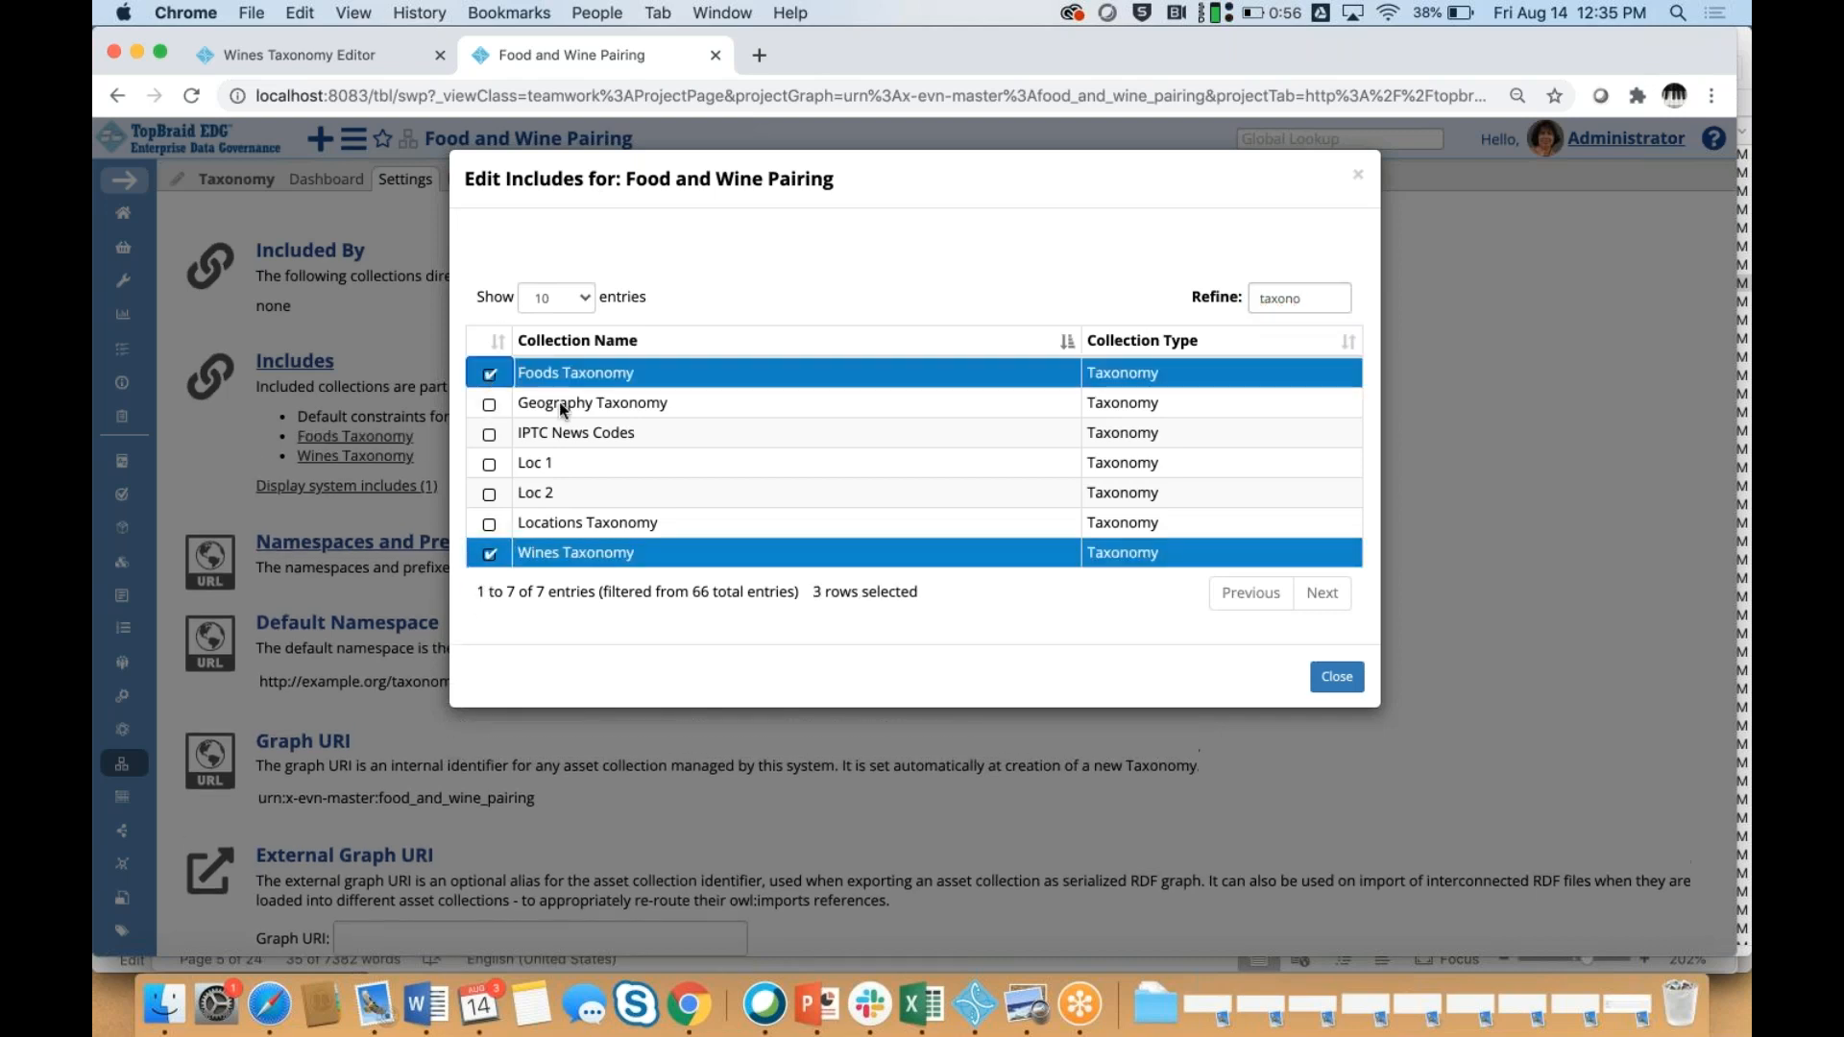
{"action": "left_click", "coordinate": [1337, 676]}
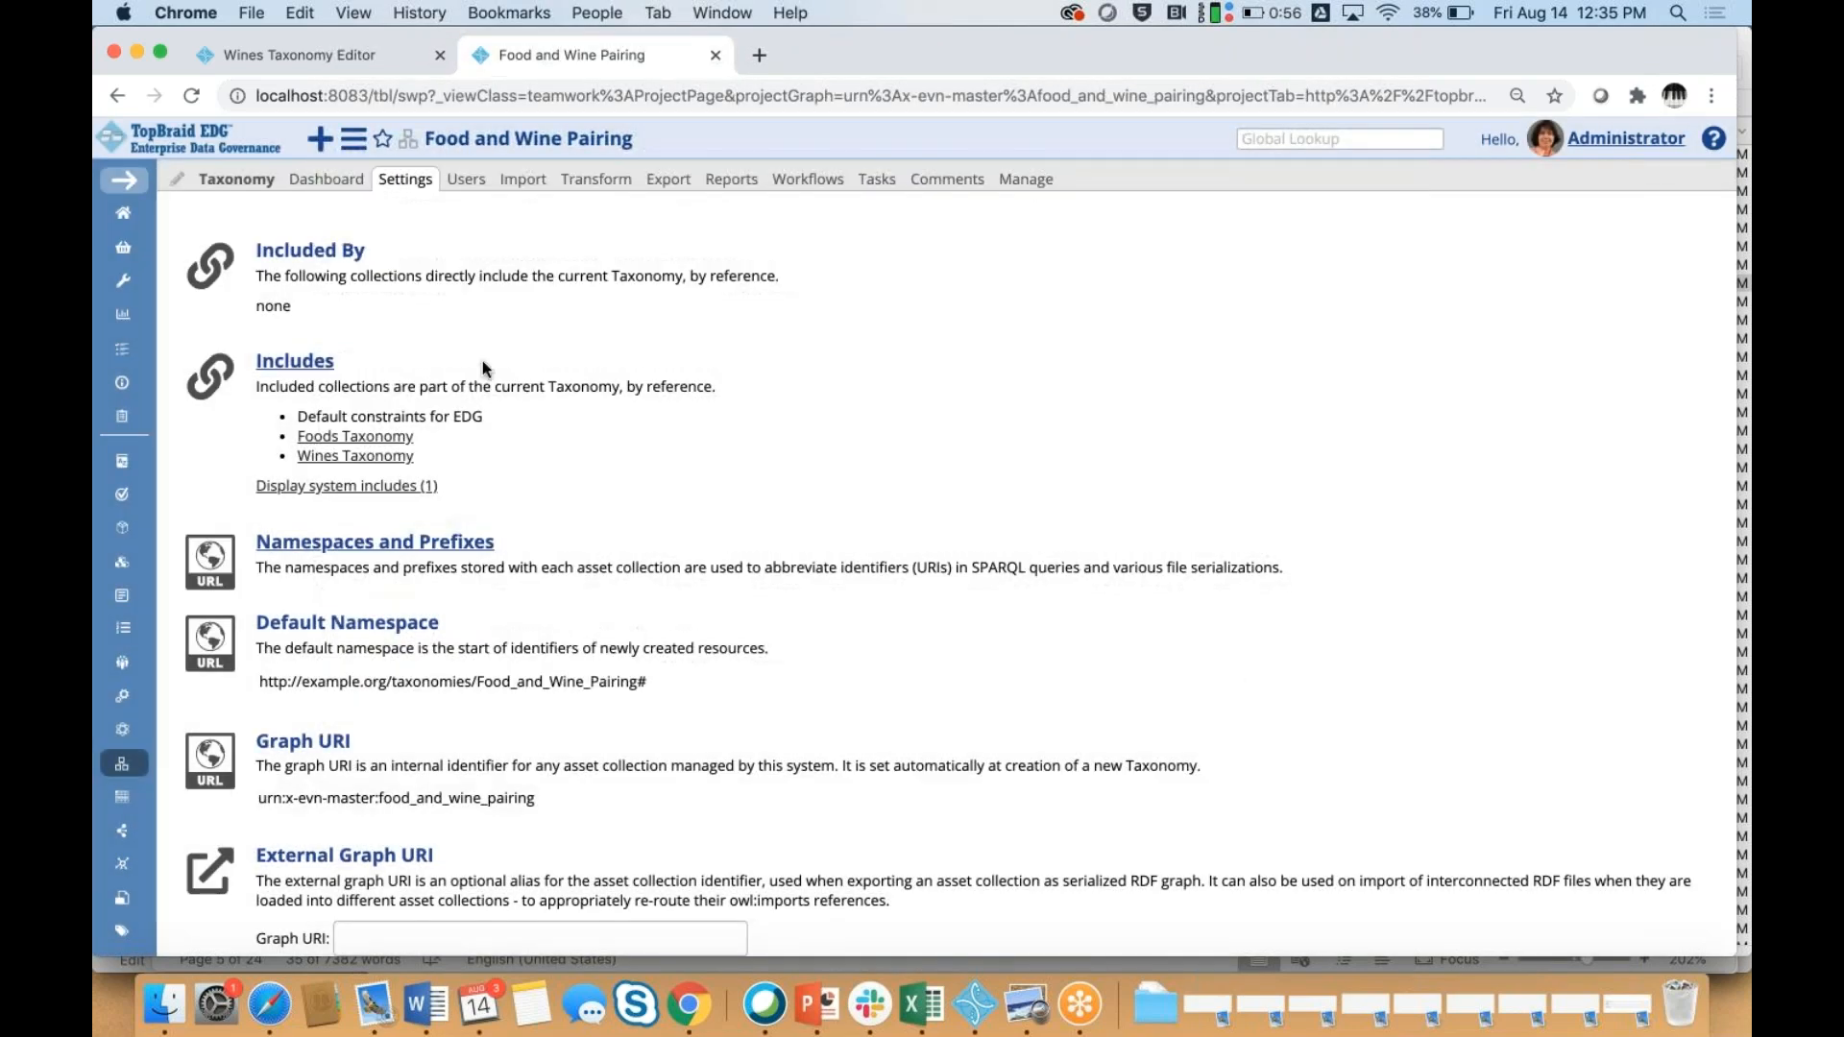
Open the concept hierarchy of Food and Wine Pairing and expand Wines and Foods to examine the included concepts
{"action": "left_click", "coordinate": [253, 183]}
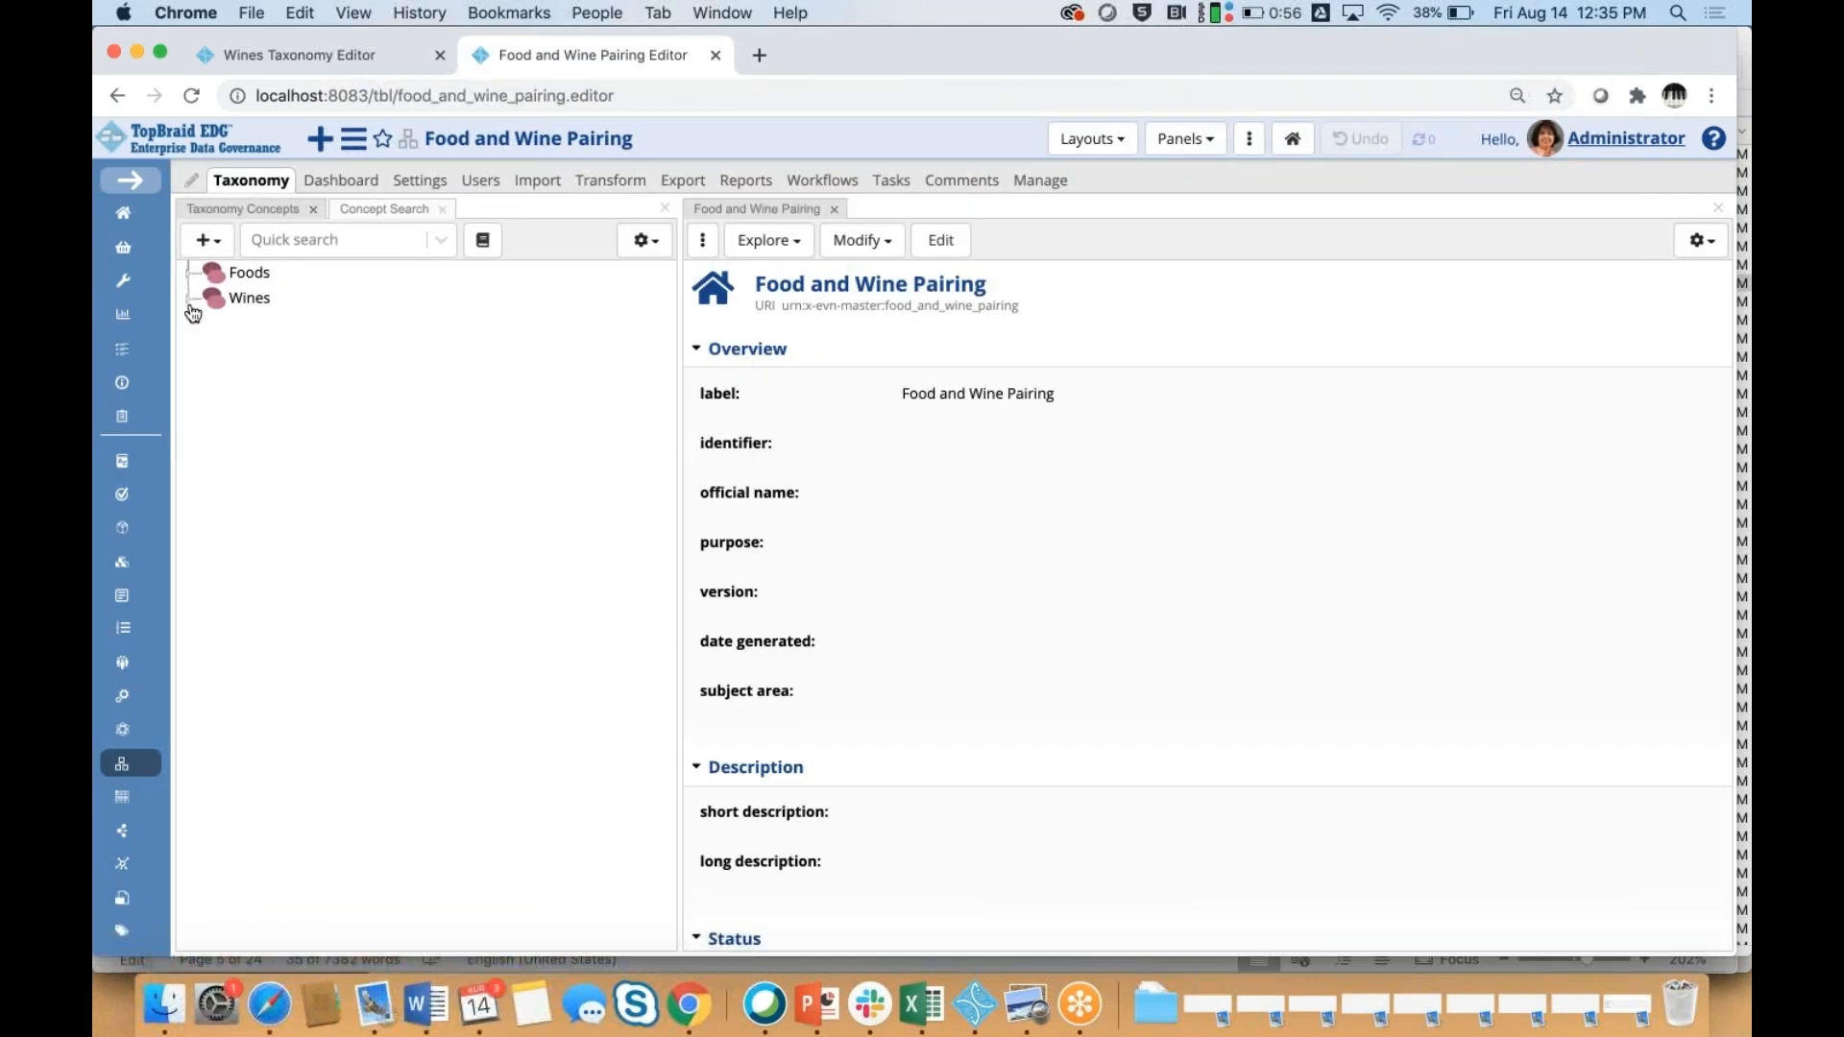
{"action": "left_click", "coordinate": [190, 304]}
{"action": "left_click", "coordinate": [188, 272]}
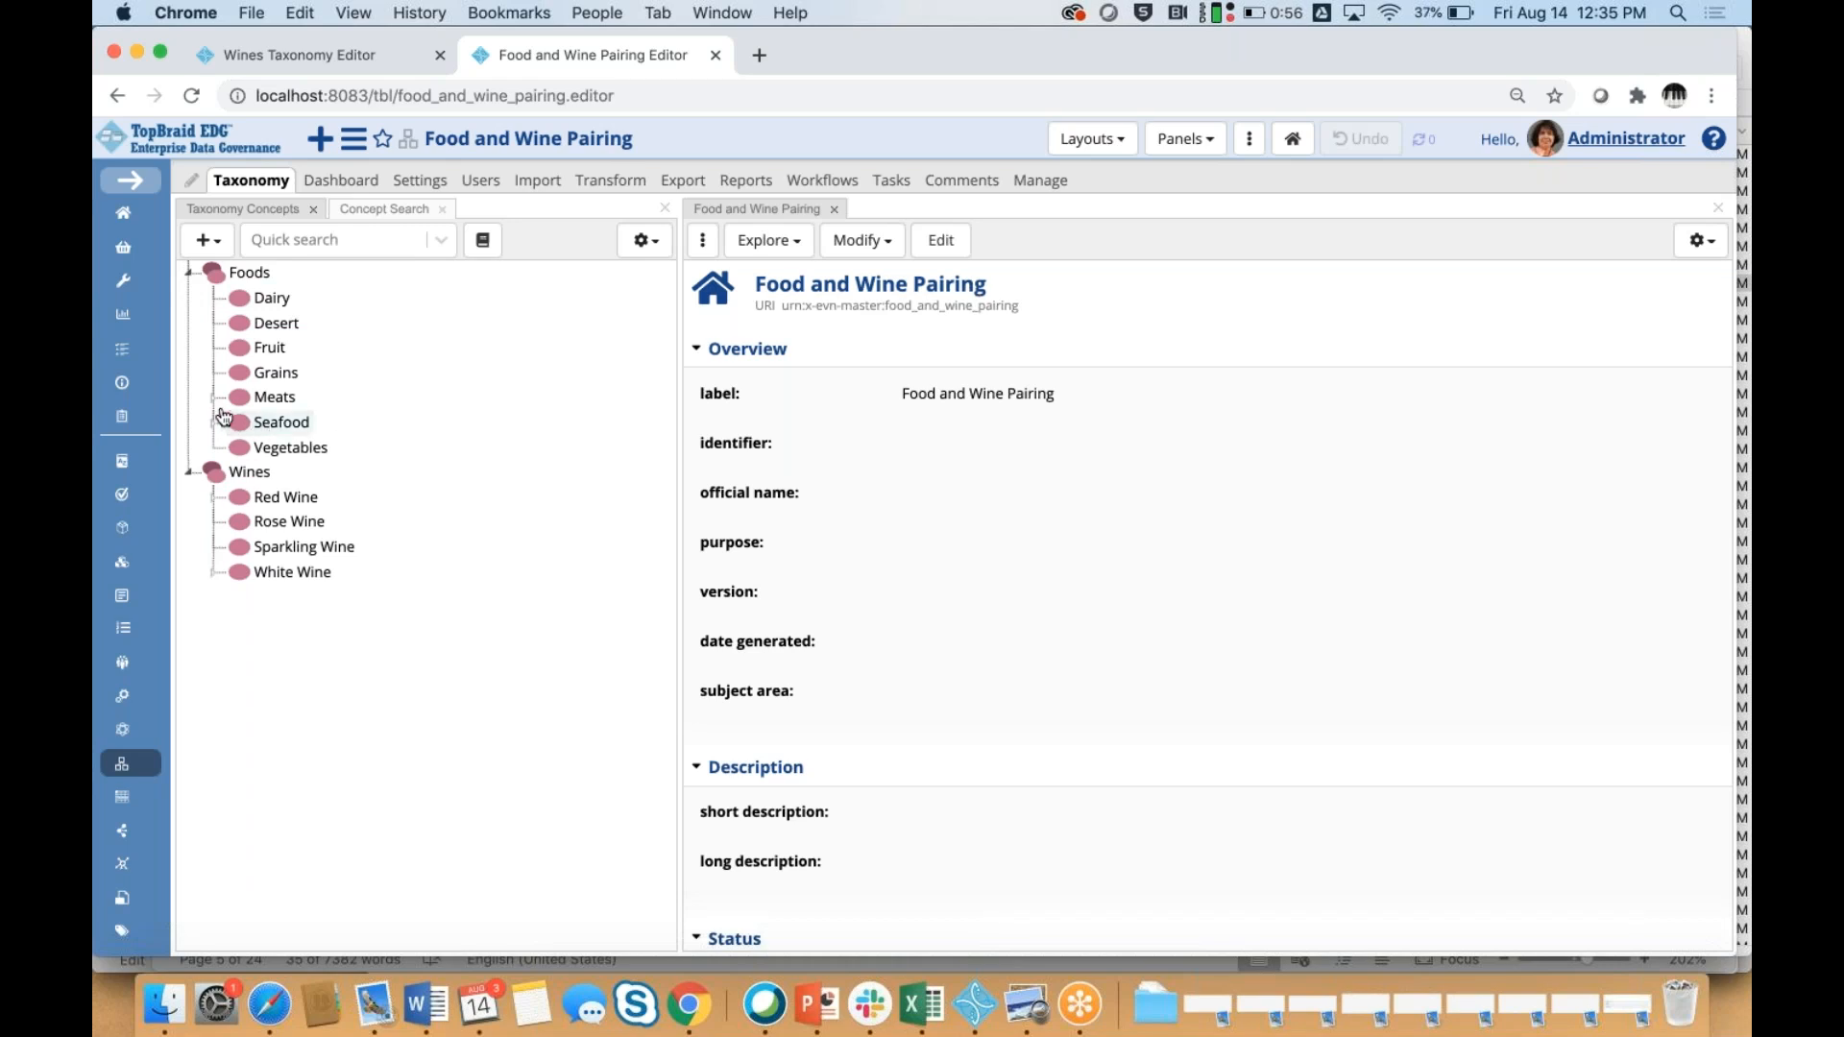
Find the Chicken concept in Food and Wine Pairing, add Chardonnay as its related concept, and save the changes
{"action": "left_click", "coordinate": [356, 242]}
{"action": "type", "text": "chi"}
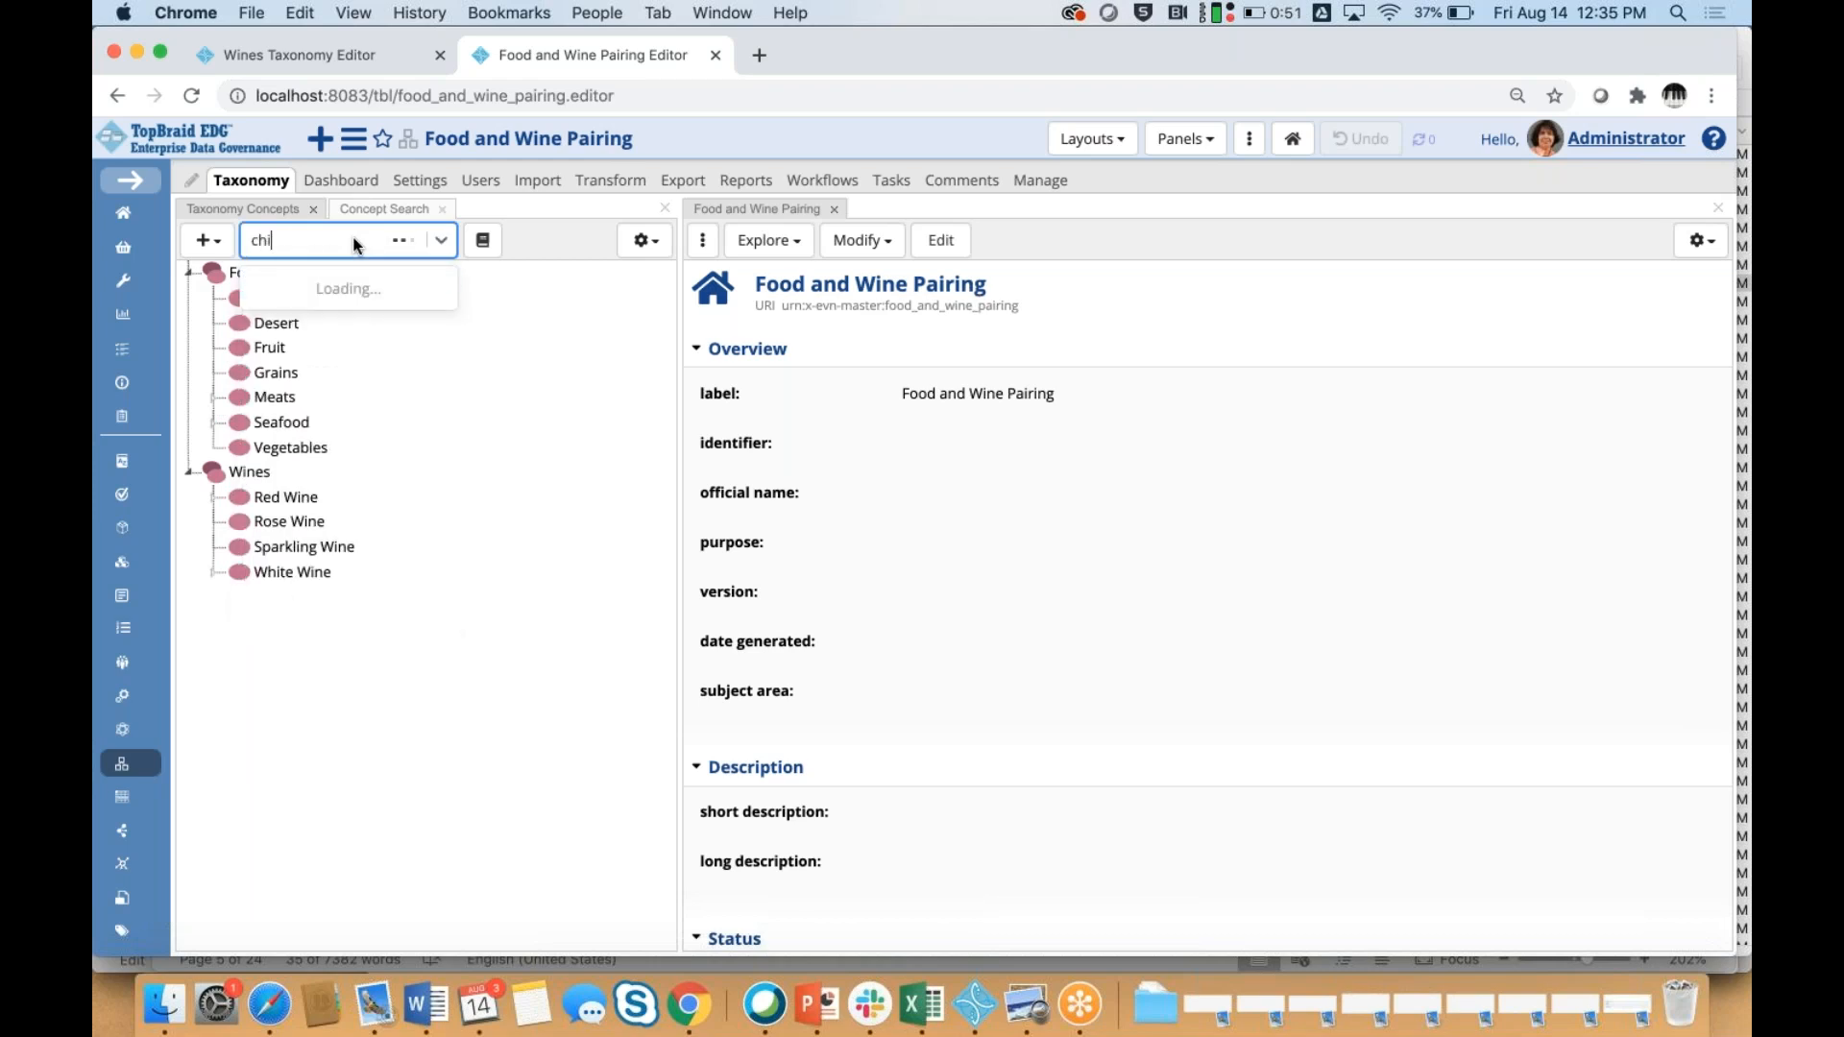
{"action": "left_click", "coordinate": [341, 284]}
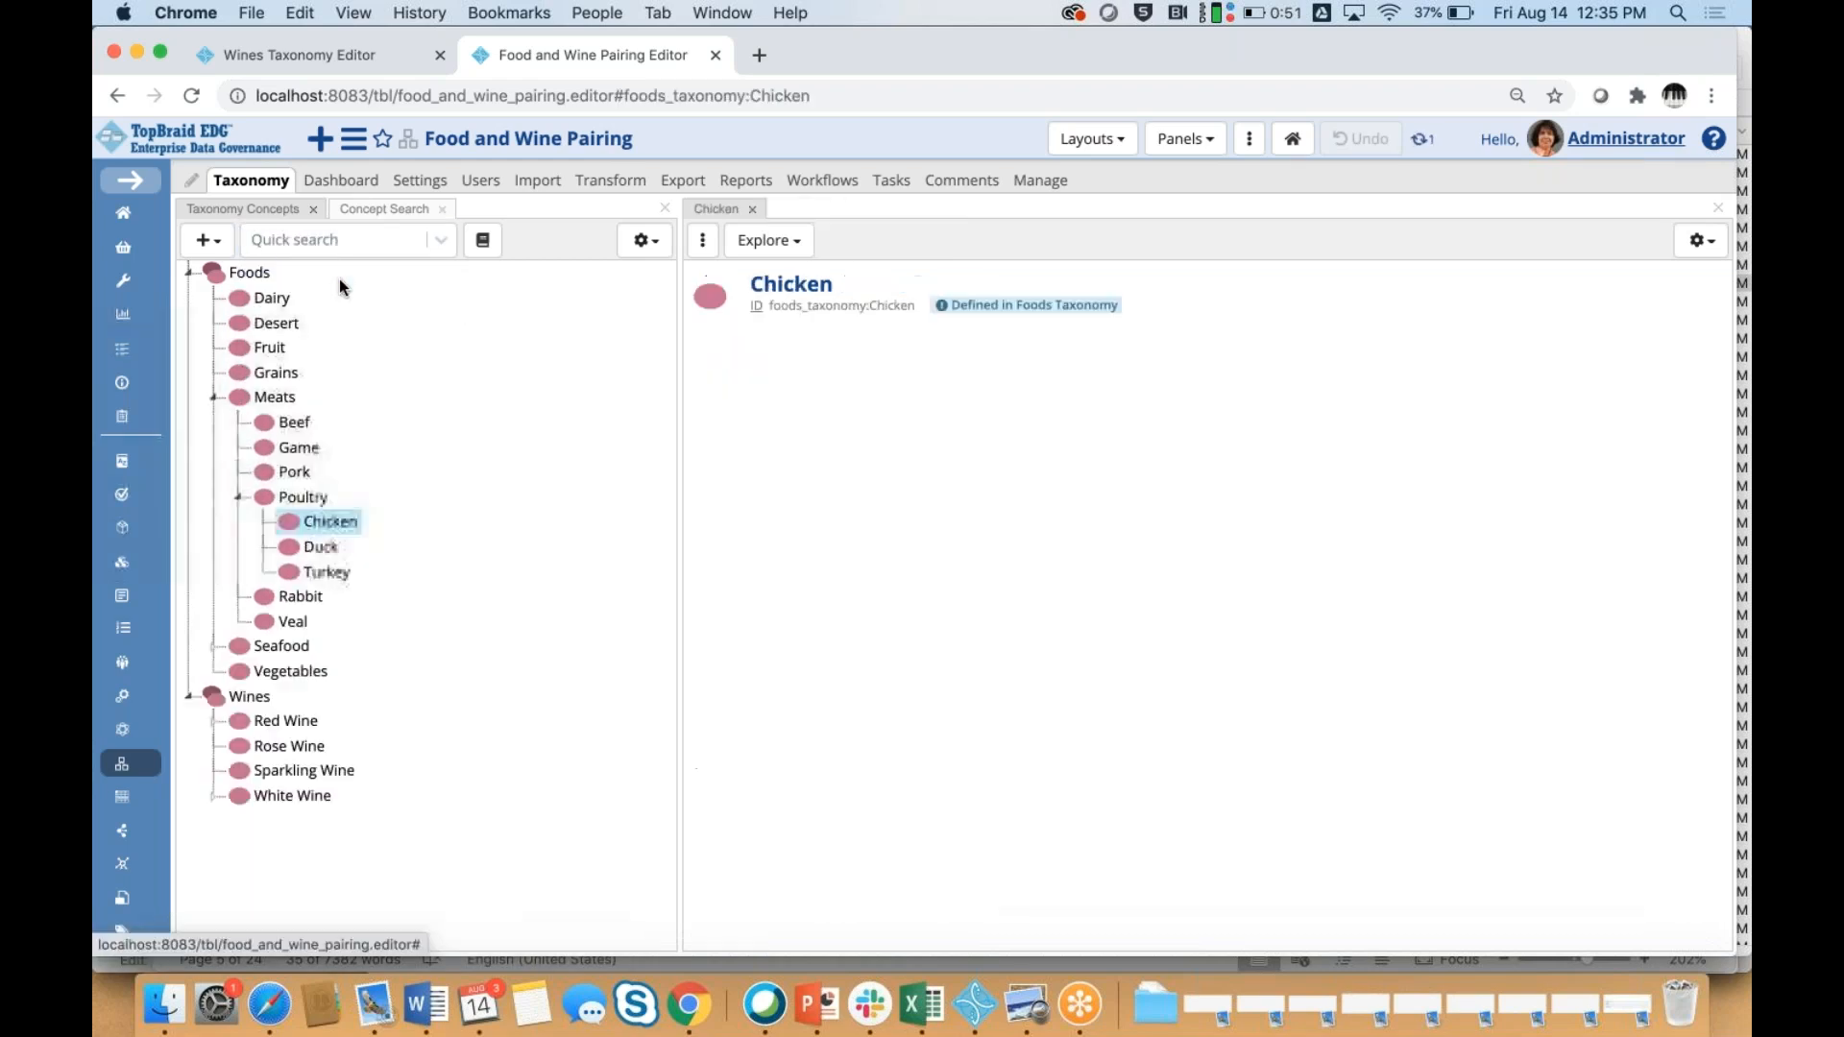
{"action": "scroll", "coordinate": [970, 457], "scroll_direction": "down", "scroll_amount": 10}
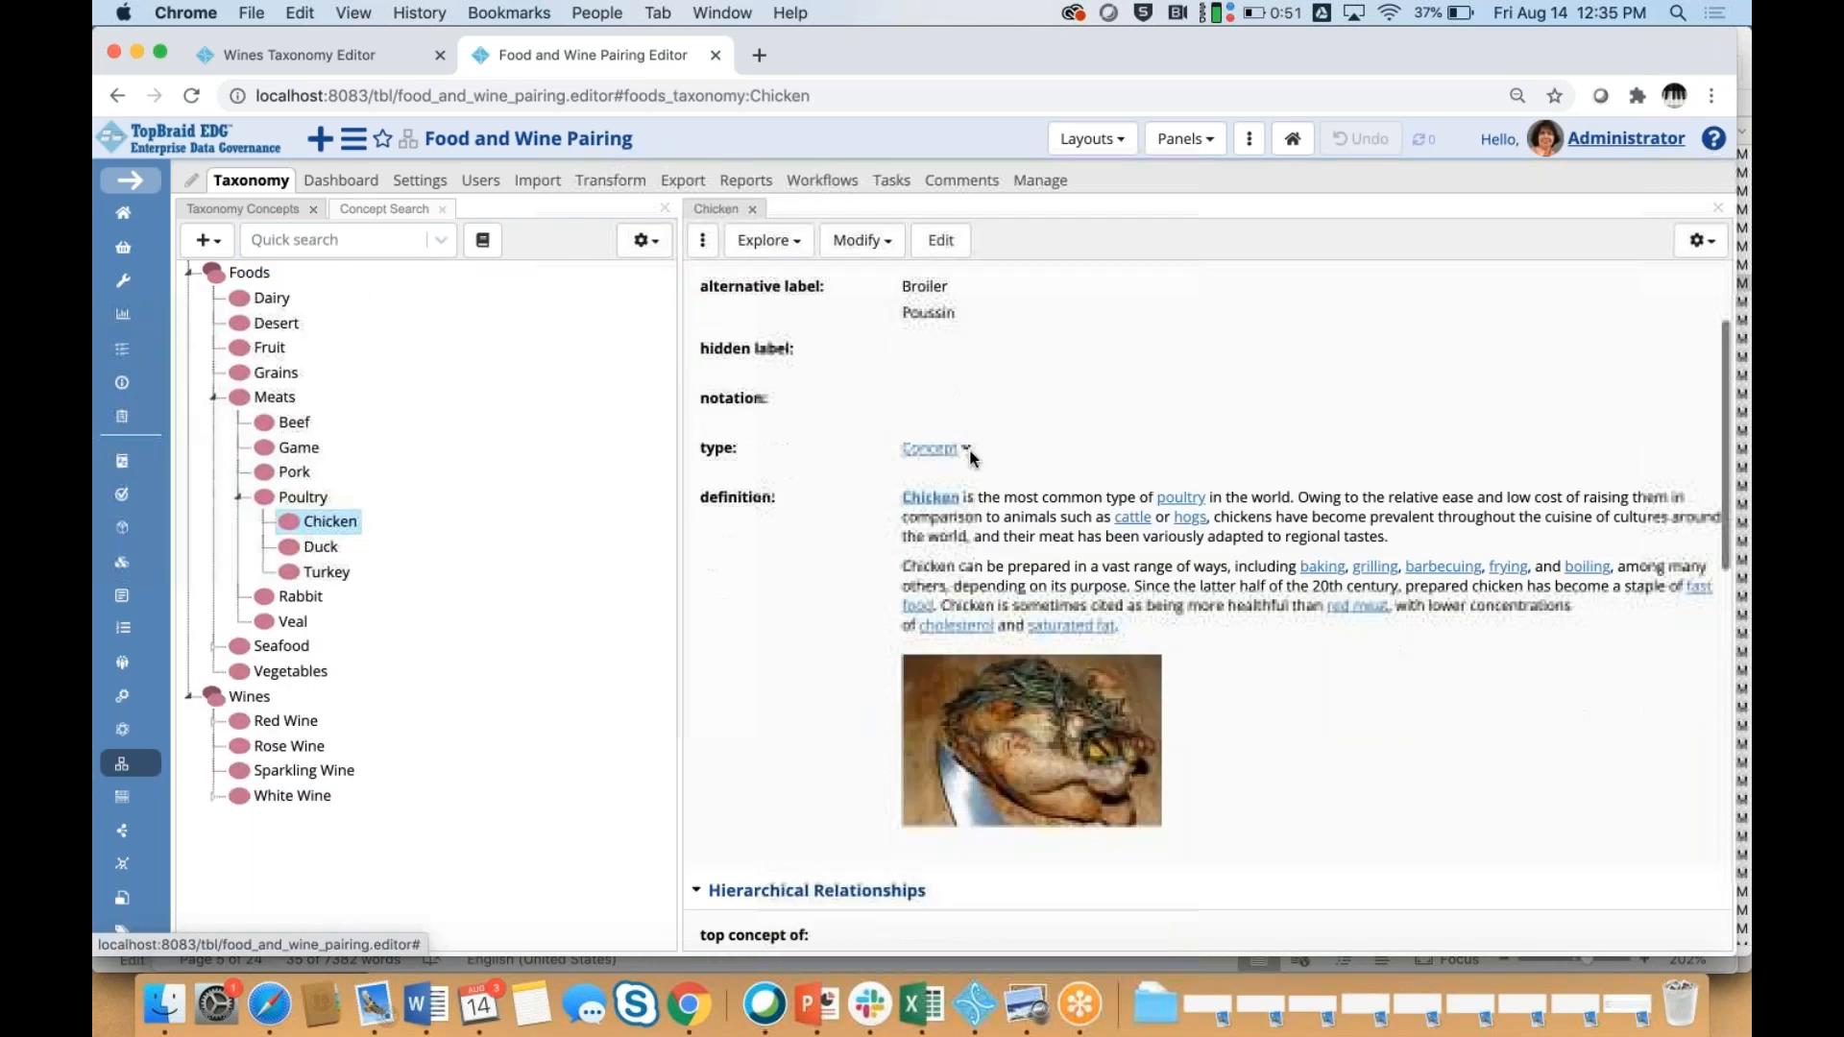
{"action": "scroll", "coordinate": [970, 456], "scroll_direction": "up", "scroll_amount": 4}
{"action": "scroll", "coordinate": [926, 521], "scroll_direction": "down", "scroll_amount": 3}
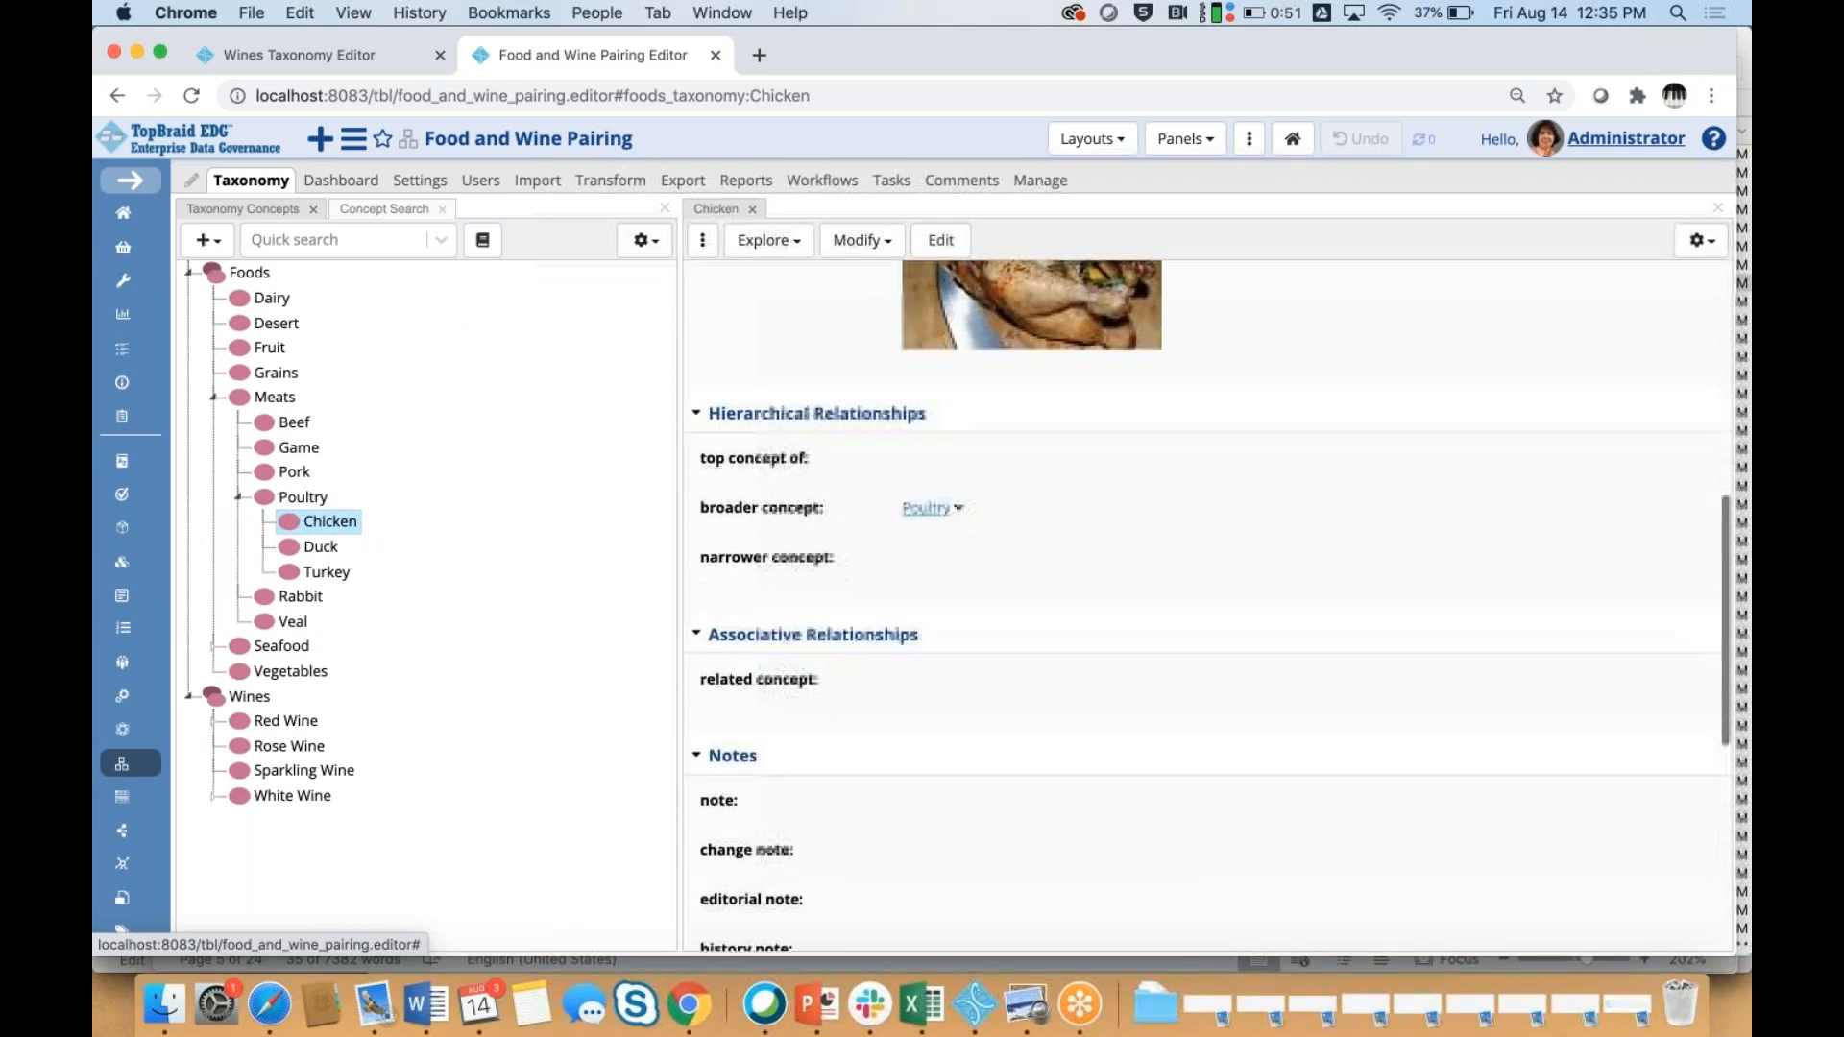
{"action": "left_click", "coordinate": [858, 581]}
{"action": "left_click", "coordinate": [946, 581]}
{"action": "type", "text": "cha"}
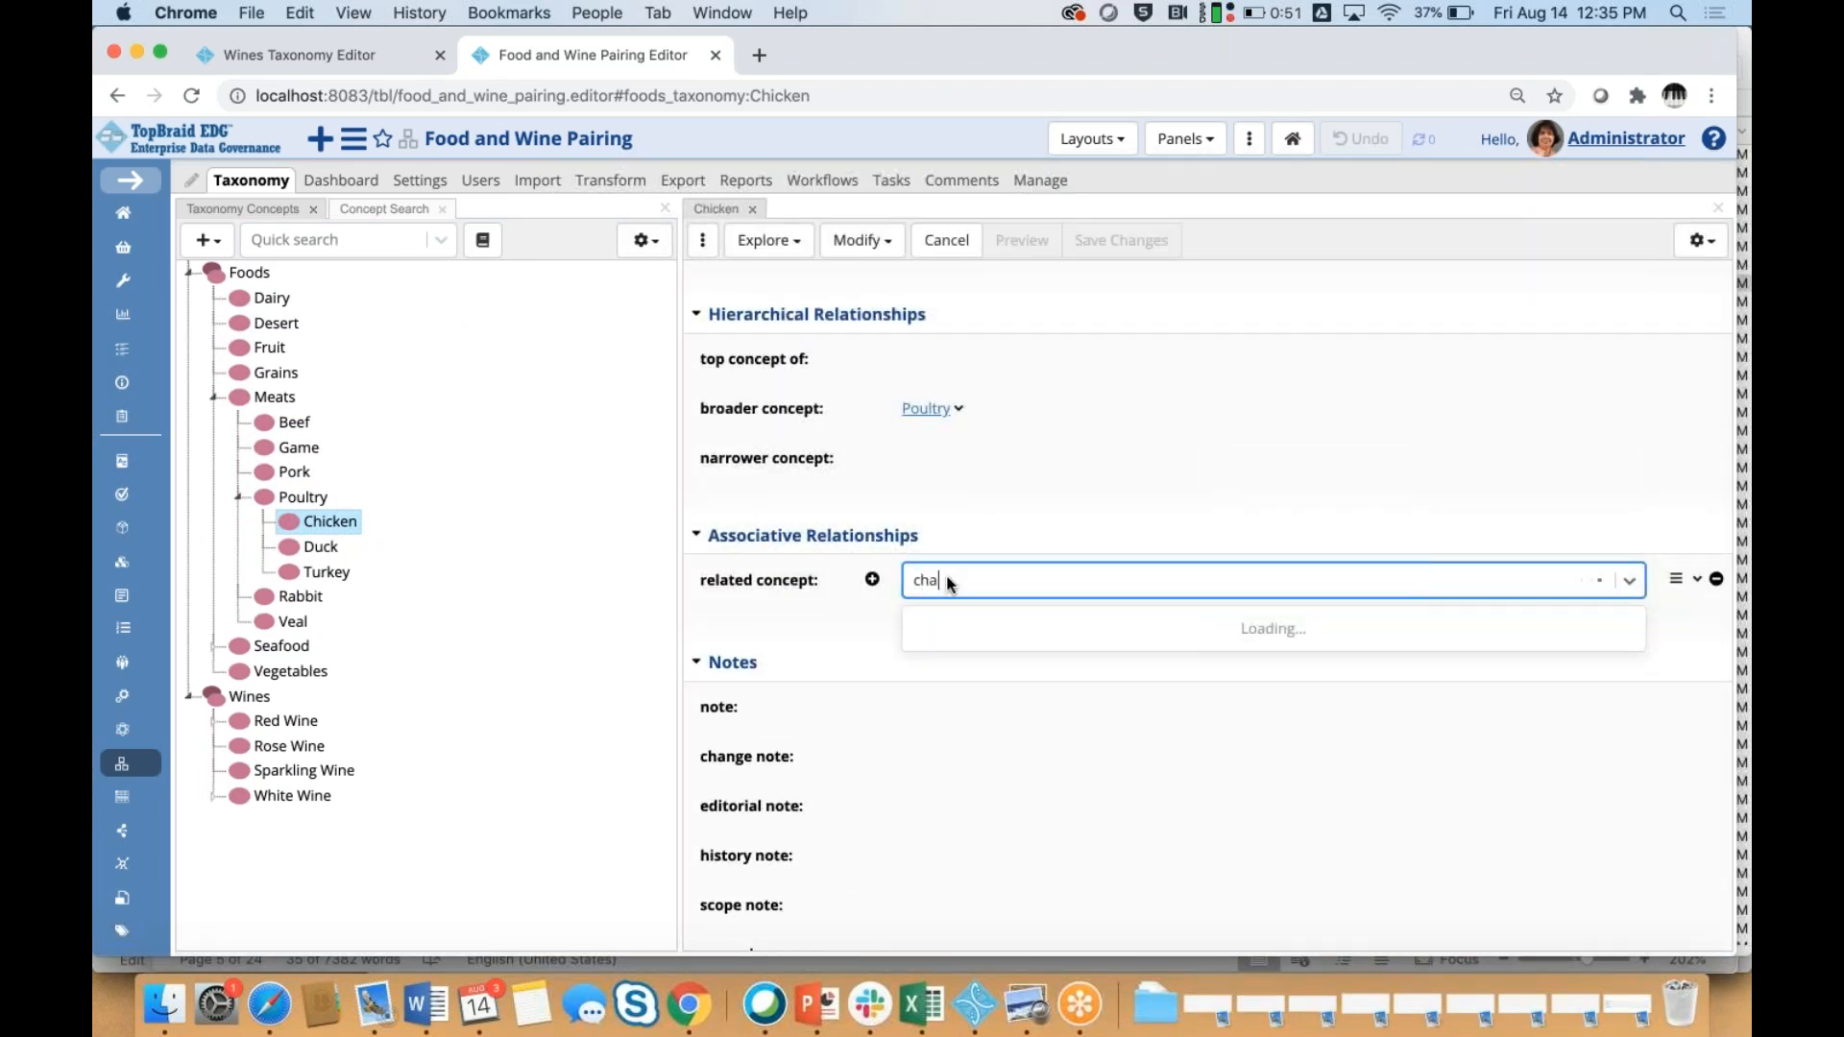
{"action": "left_click", "coordinate": [960, 653]}
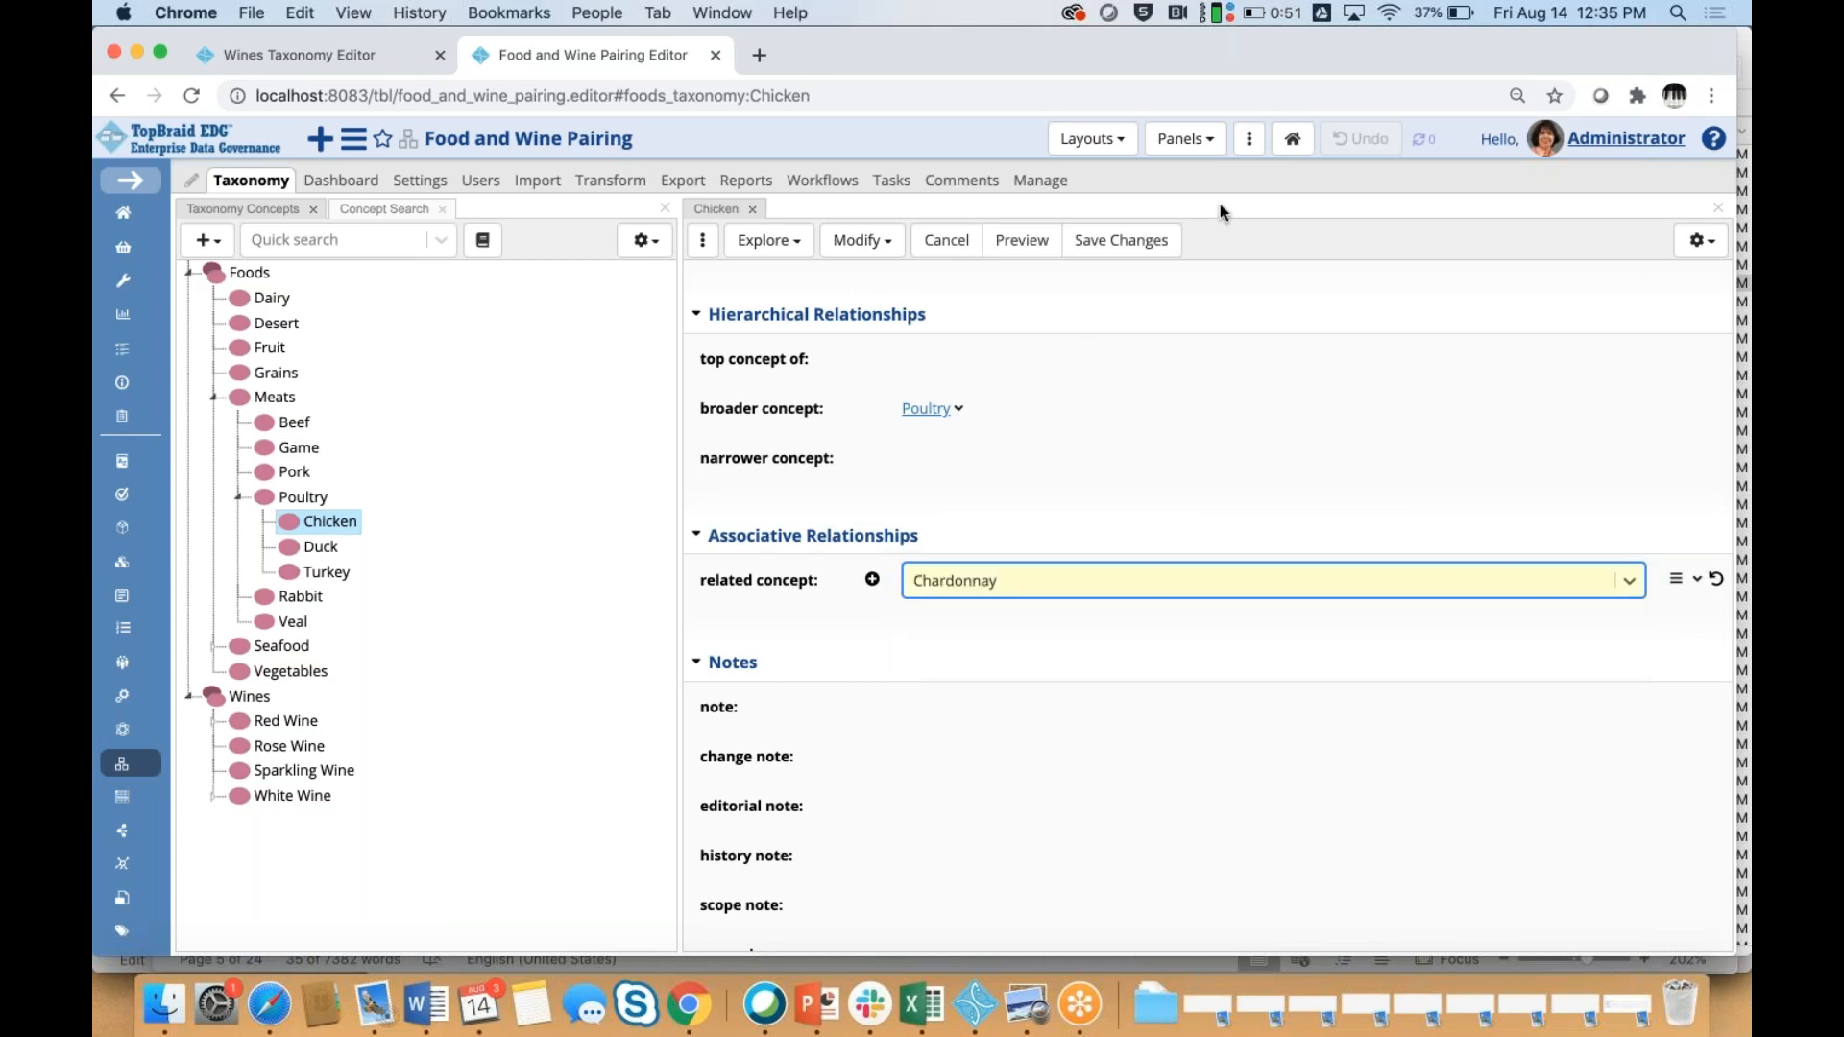
{"action": "left_click", "coordinate": [1121, 245]}
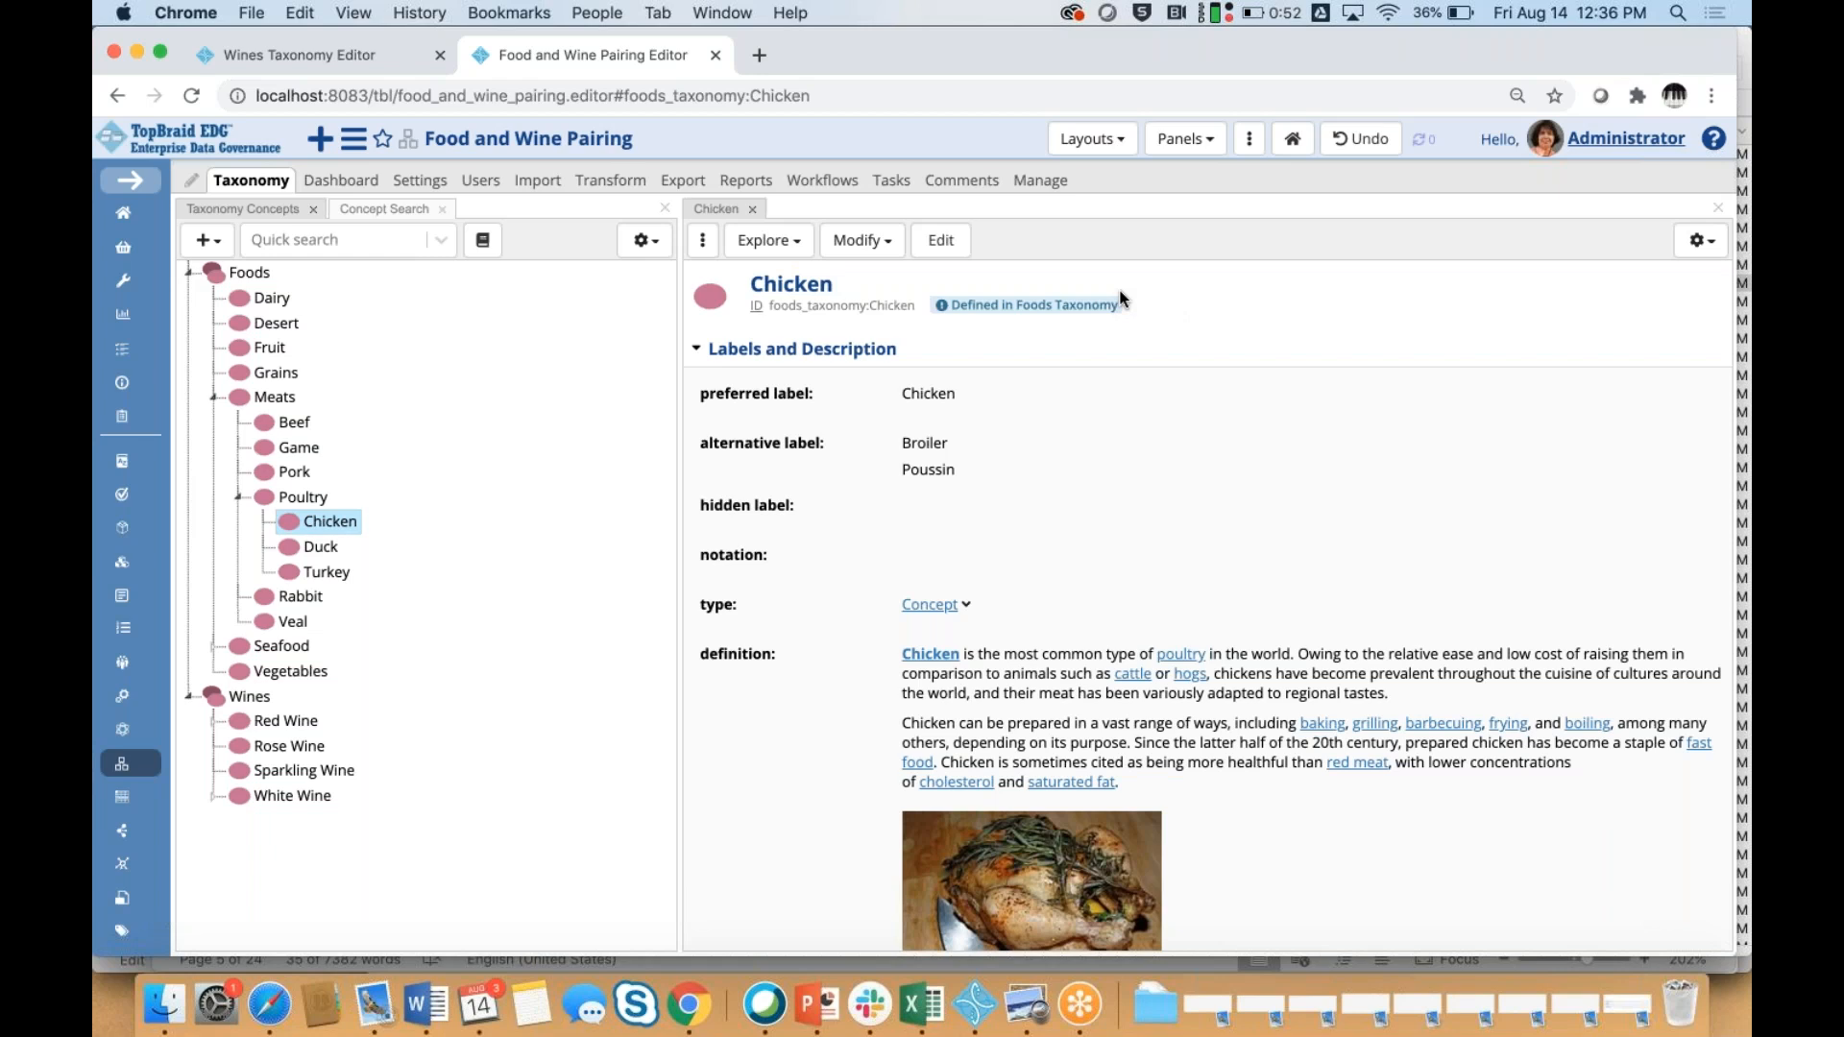
{"action": "left_click", "coordinate": [1625, 307]}
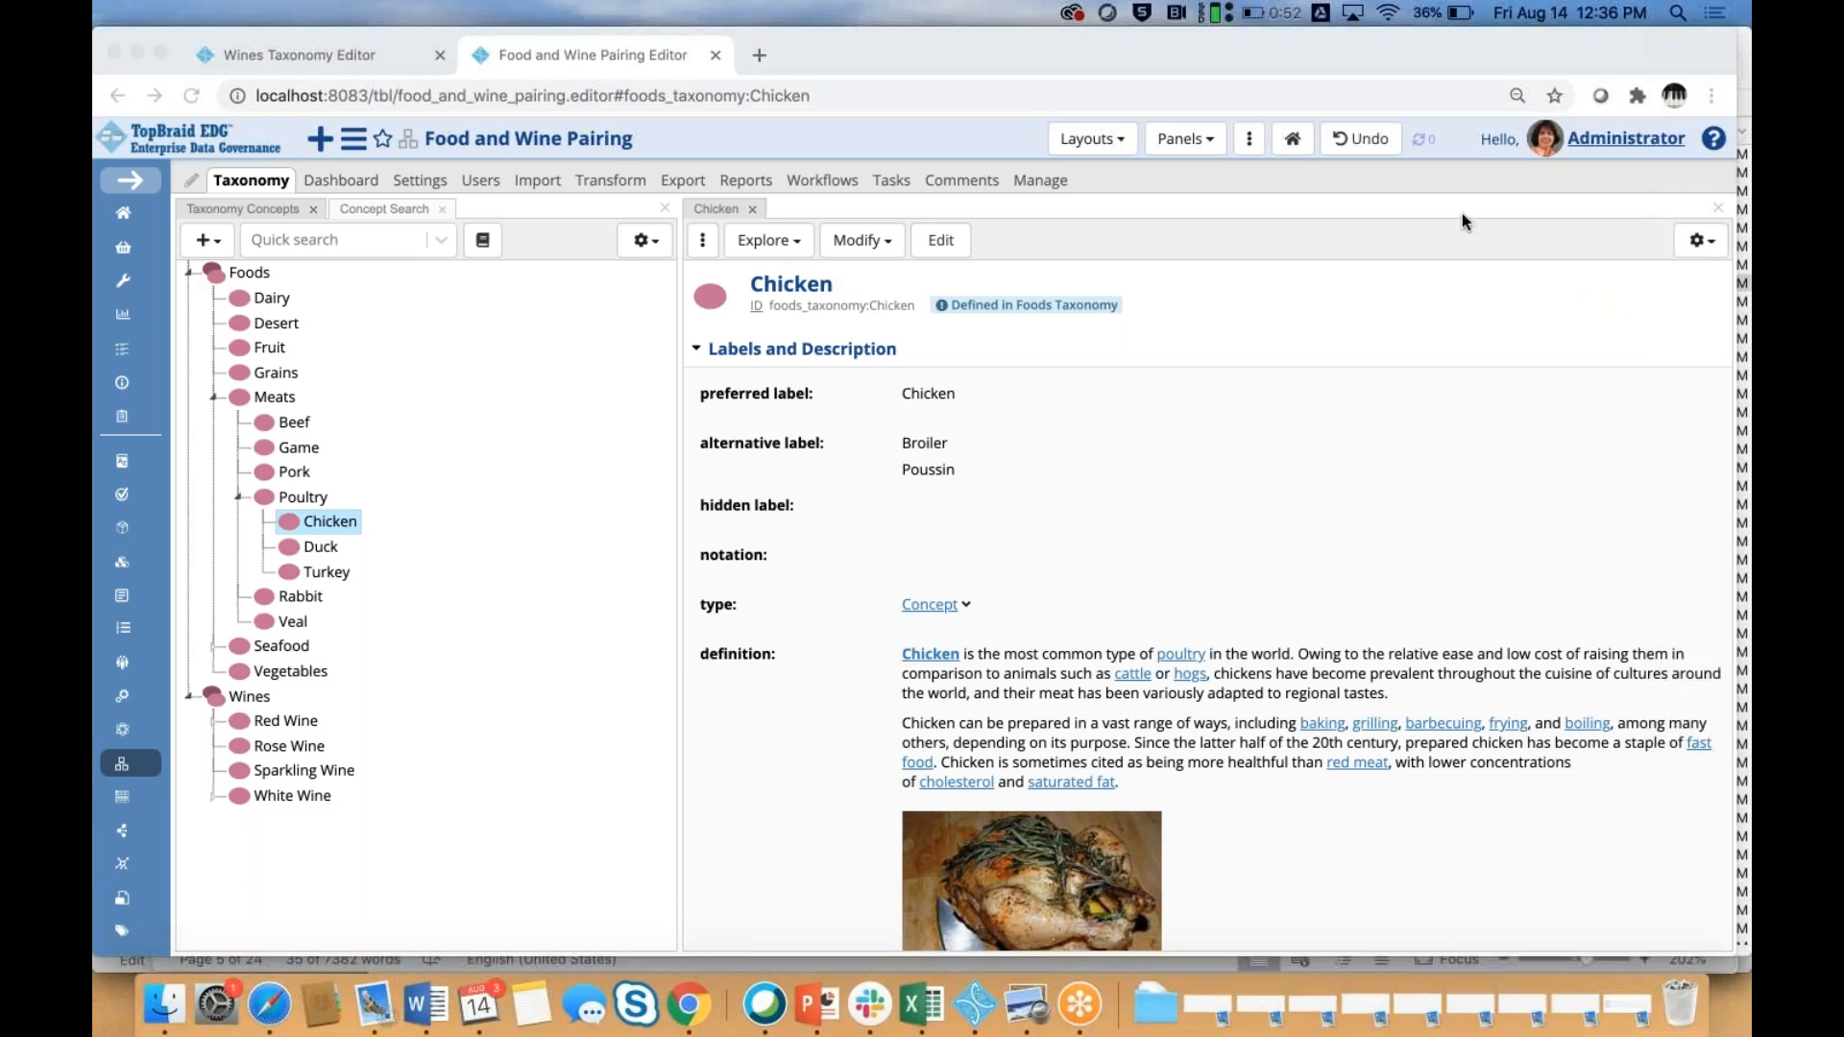